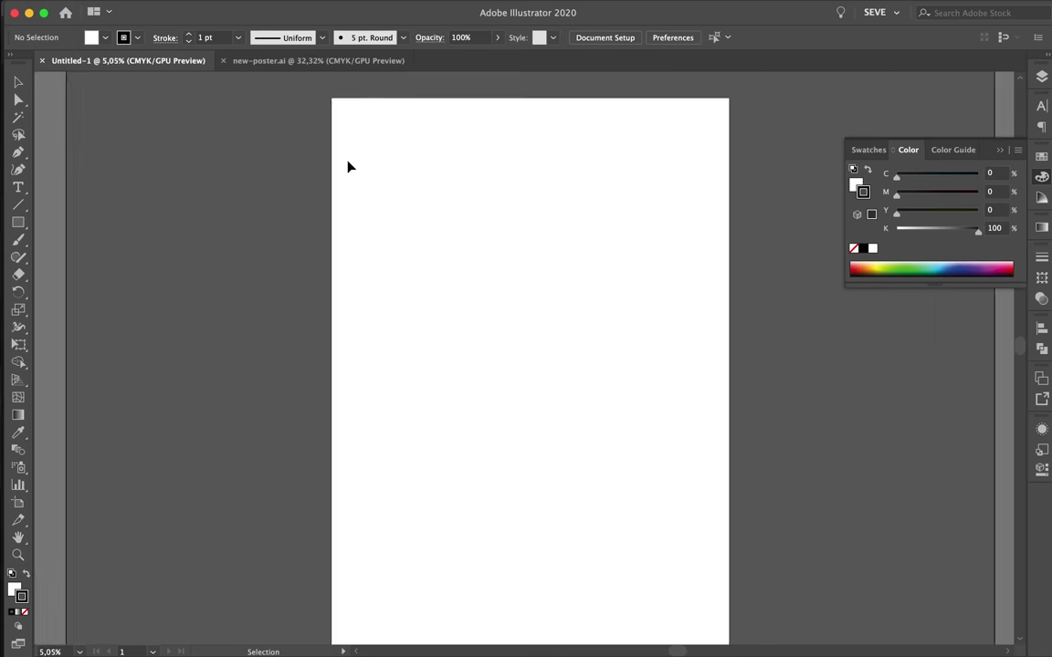
Draw a square near the artboard's upper left and make it black
scroll(348, 168, "down", 2)
key("m")
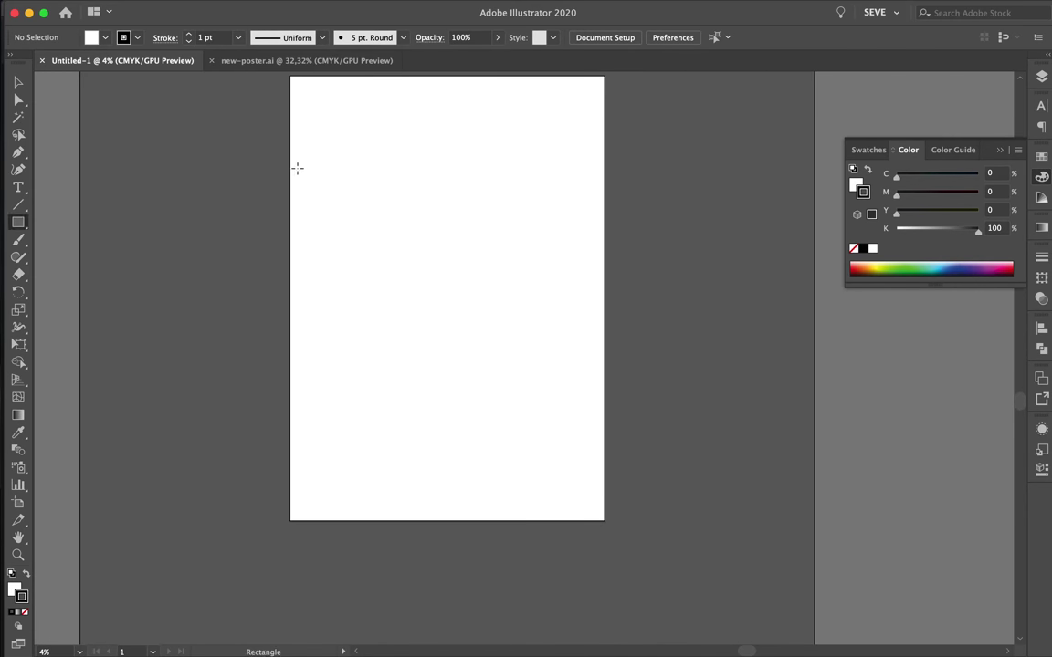
left_click_drag(291, 154, 406, 271)
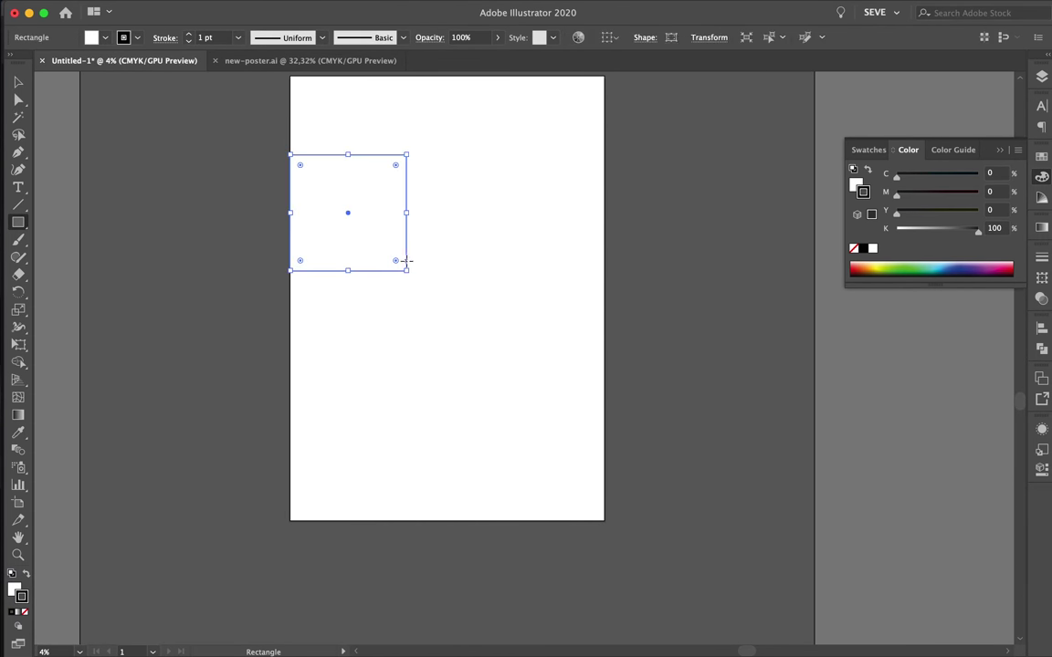
left_click(26, 577)
left_click_drag(348, 213, 415, 240)
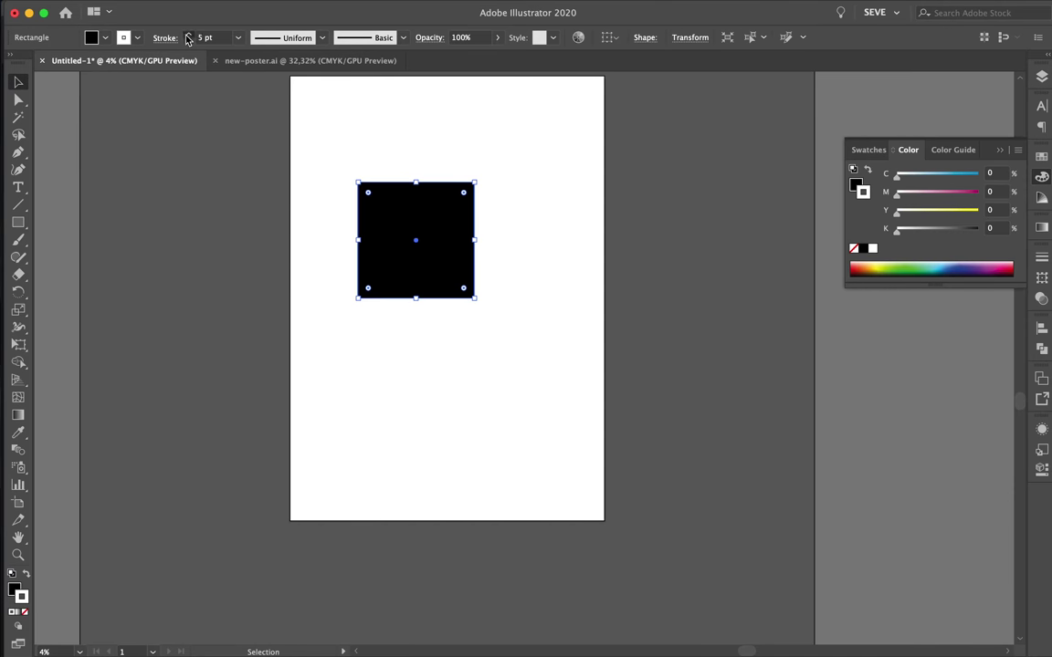
left_click(332, 298)
Draw a black rectangle covering the whole artboard
scroll(332, 298, "up", 2)
key("m")
left_click_drag(281, 150, 595, 595)
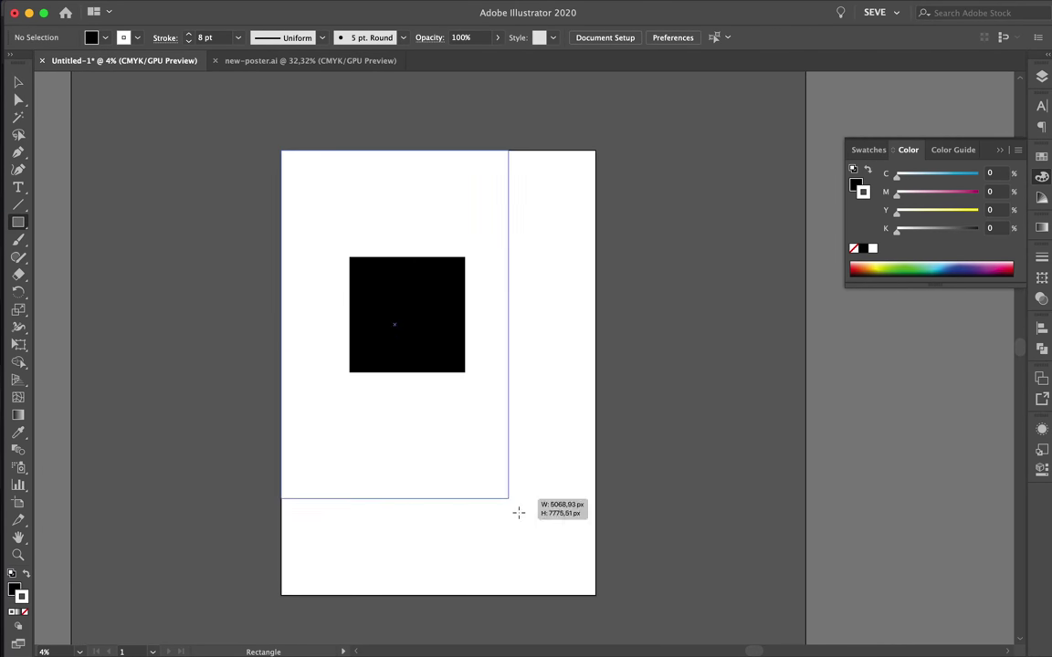
Rename the new layer to Background and paste the black rectangle onto it
left_click(1042, 77)
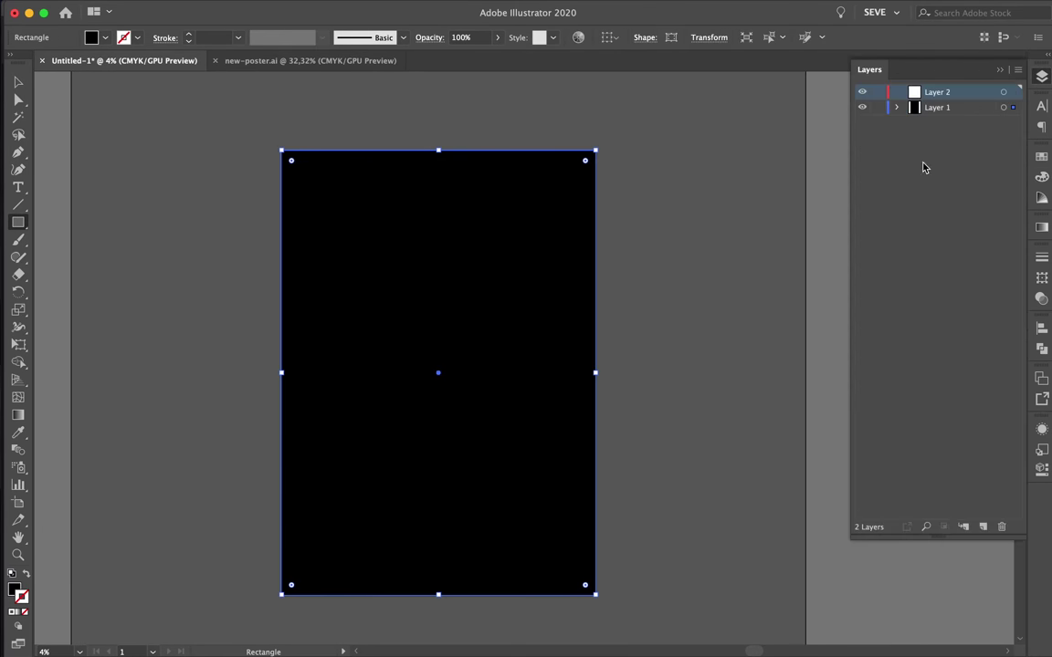
double_click(936, 108)
type("Background")
key("Return")
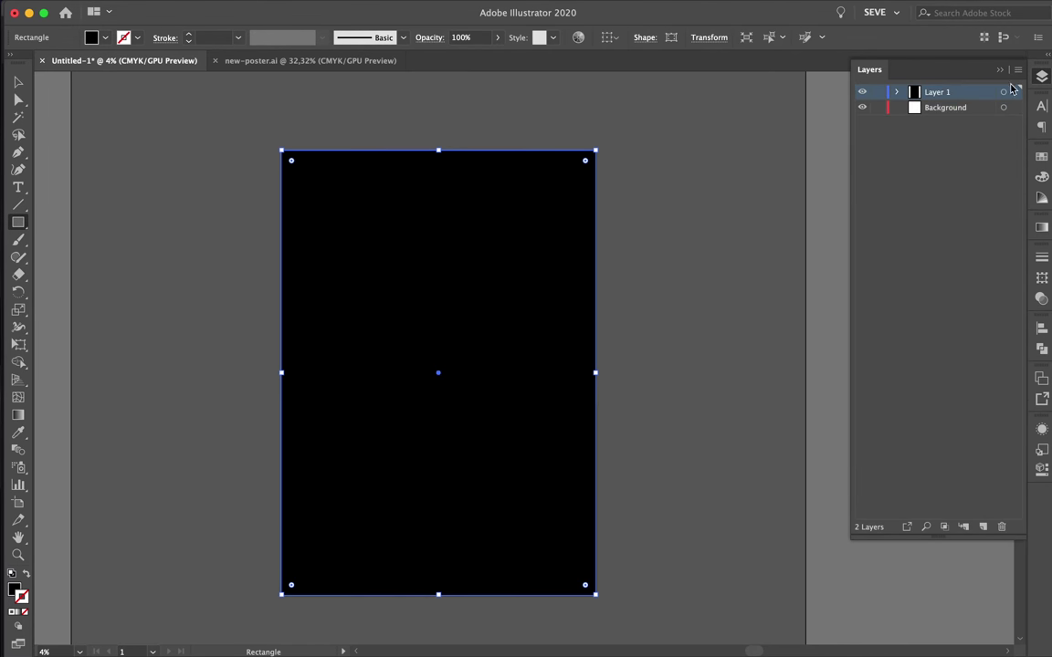
key("ctrl+x")
key("ctrl+f")
Lock the Background layer and give the square a 50 pt outline
left_click(877, 108)
key("ctrl+0")
key("v")
left_click(354, 333)
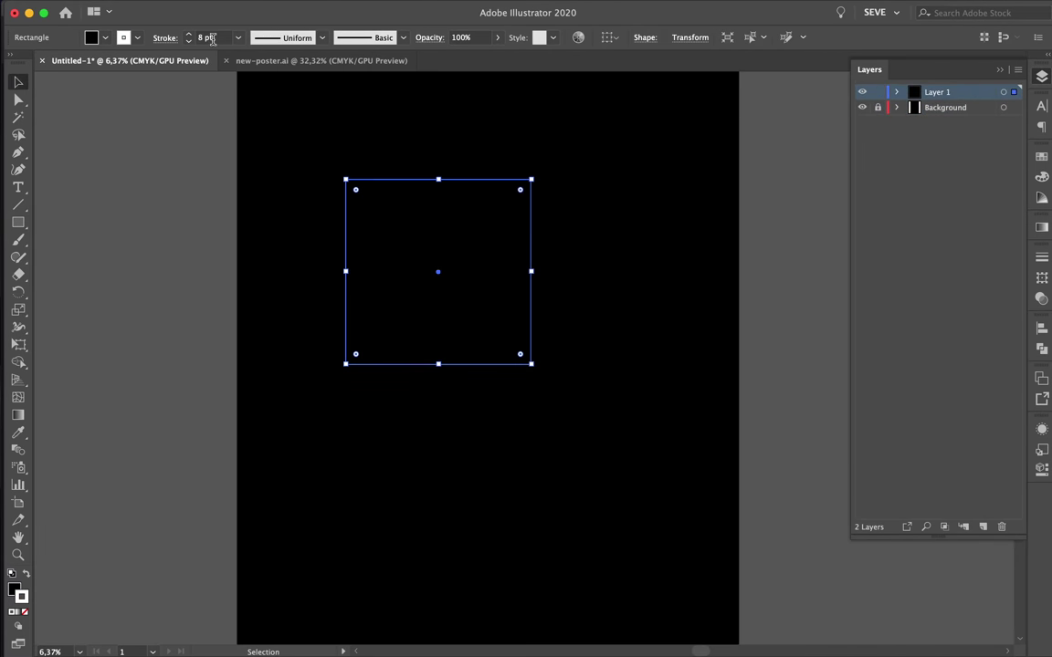
key("Return")
type("50")
key("Return")
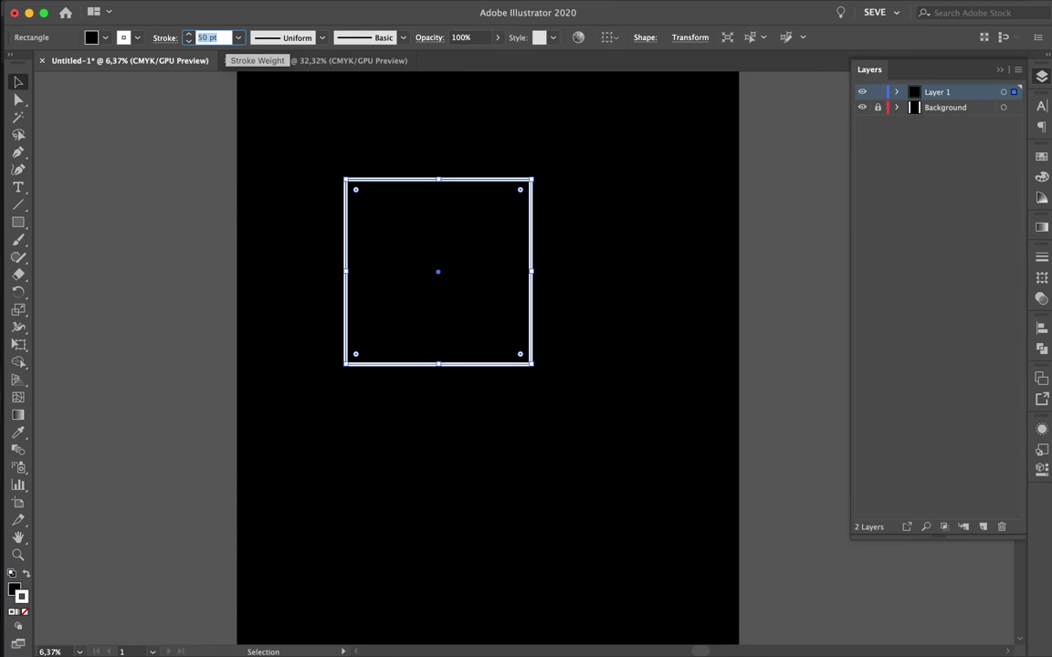
key("ctrl+shift+a")
Draw a horizontal line at the square's top and repeat copies down to fill it with stripes
scroll(410, 187, "up", 2)
key("p")
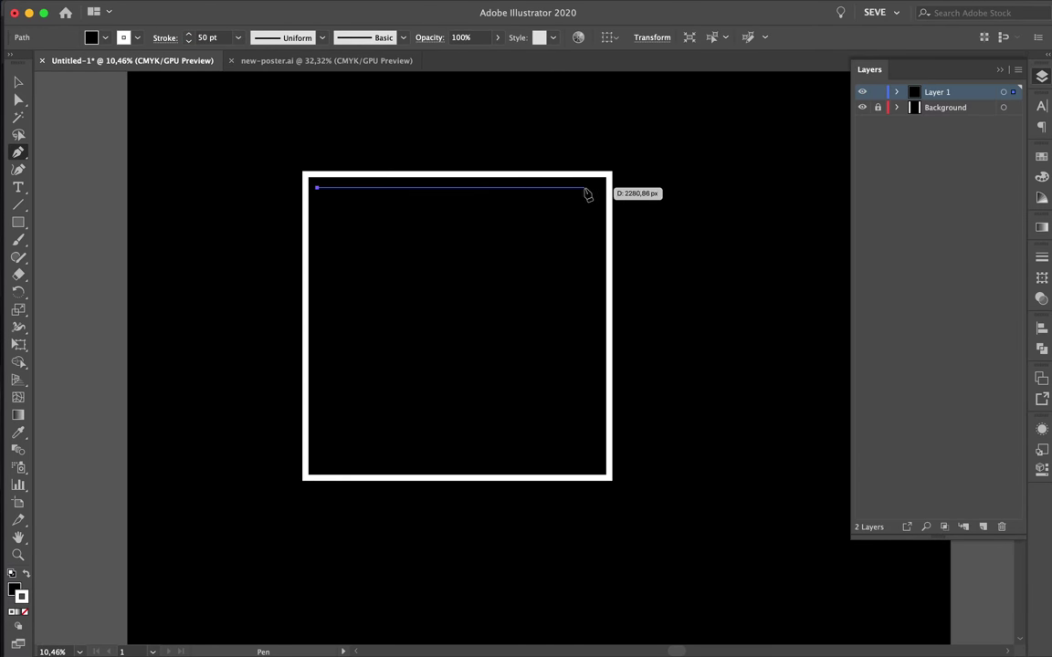
left_click(585, 192)
key("v")
left_click_drag(539, 189, 540, 208)
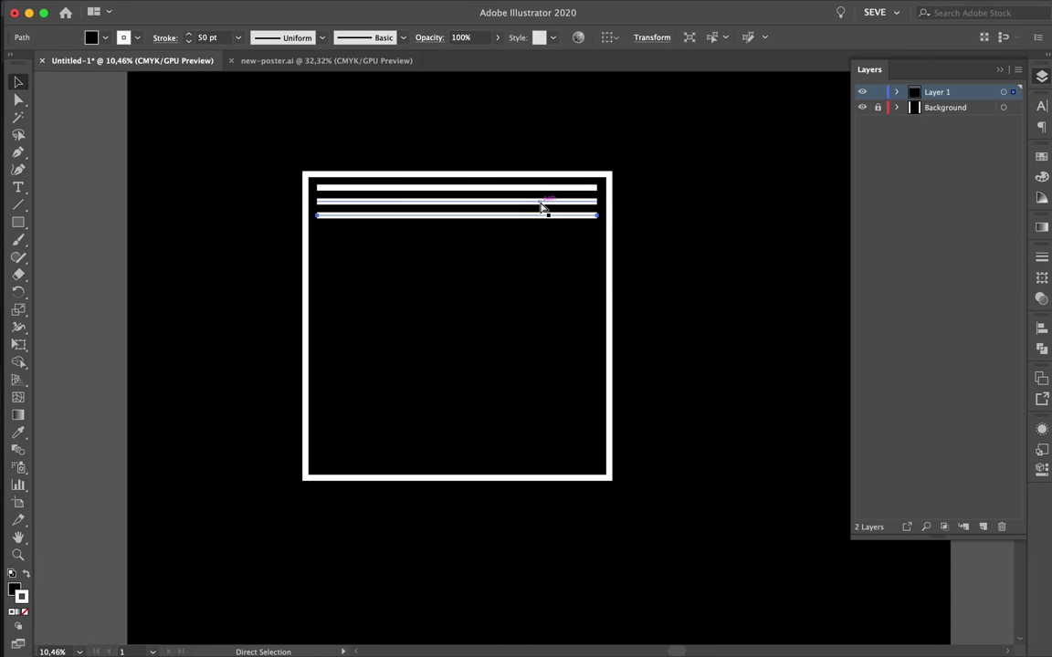
key("ctrl+d")
key("ctrl+d")
key("ctrl+d")
left_click(627, 201)
Distribute the stripes evenly from top to bottom using Vertical Distribute Center
left_click_drag(585, 481, 586, 481)
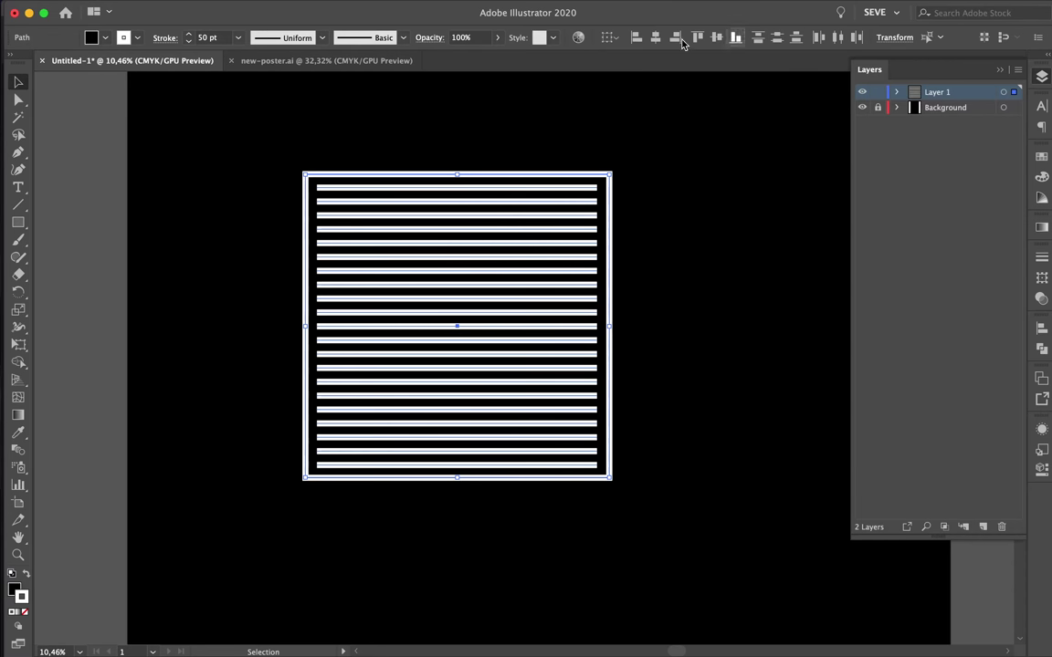
left_click(608, 37)
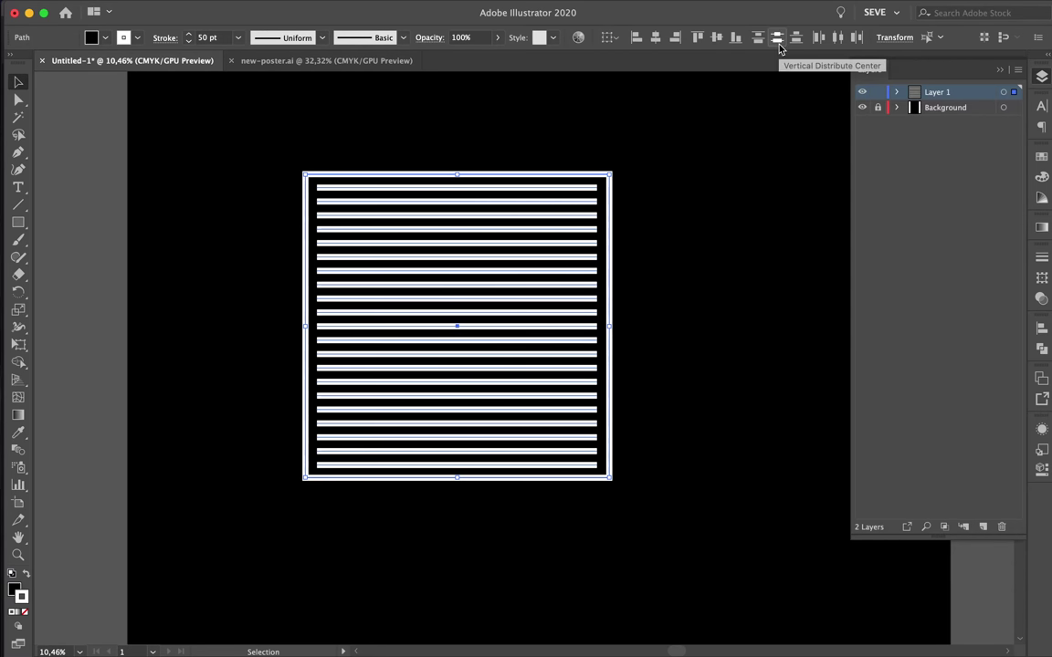
left_click(445, 219)
scroll(445, 218, "up", 3)
Duplicate the striped square to the right and rotate the copy 90° for vertical stripes
scroll(475, 219, "down", 3)
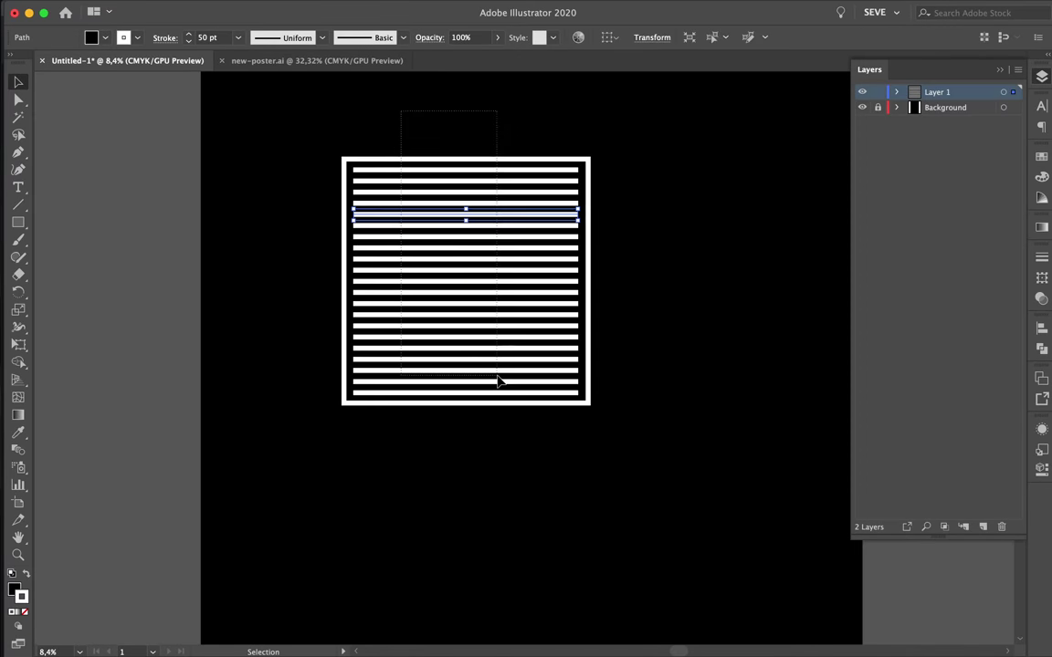
key("super+a")
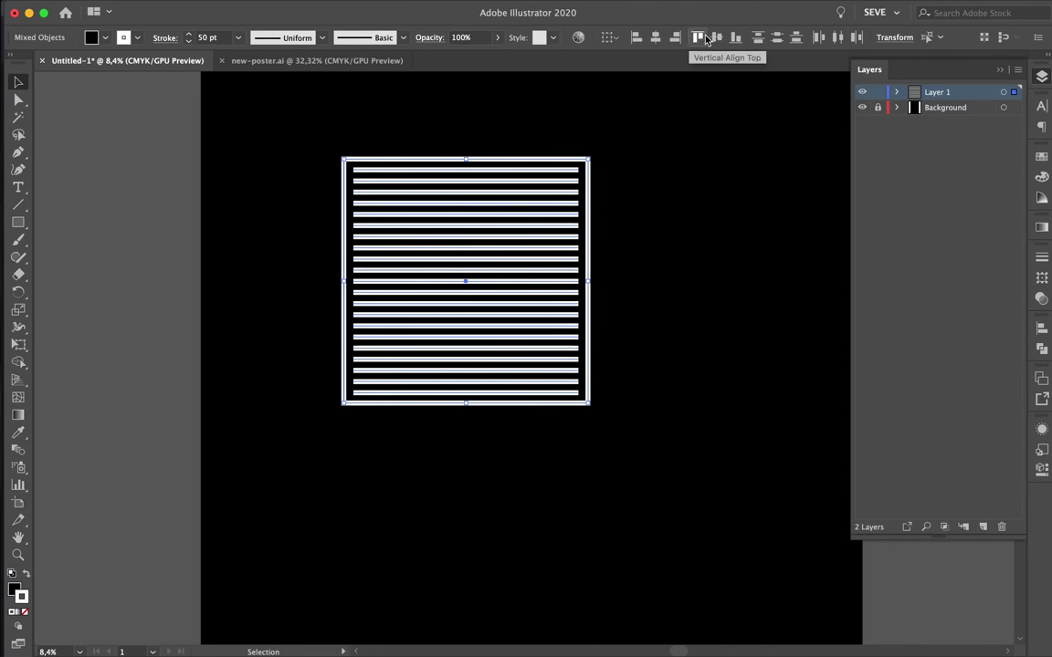
left_click(650, 222)
scroll(639, 219, "down", 2)
left_click_drag(488, 303, 738, 333)
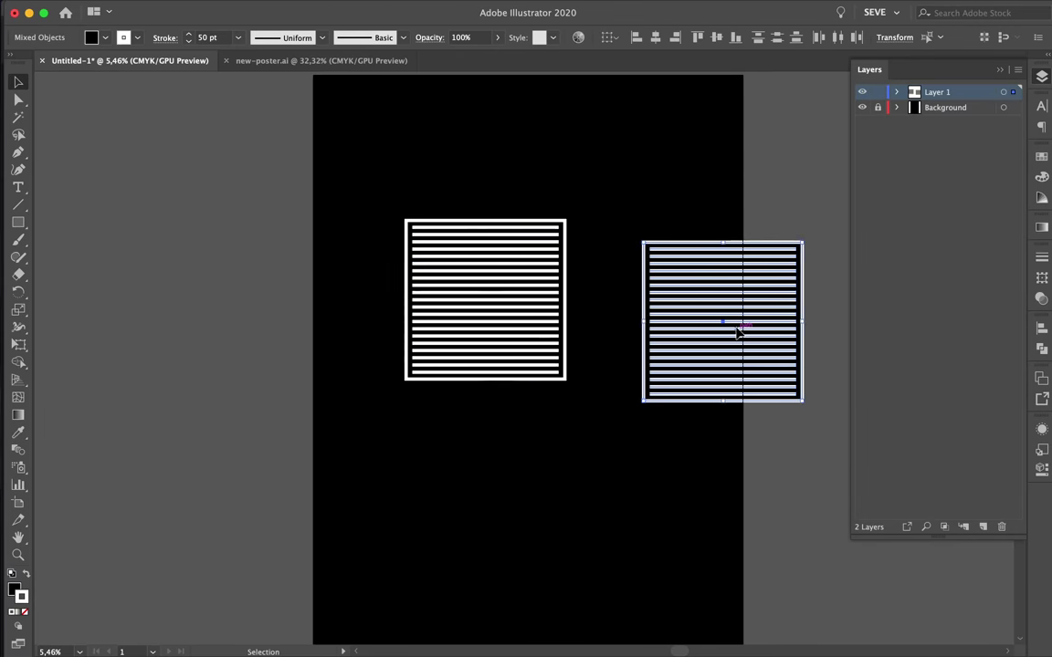
key("super+t")
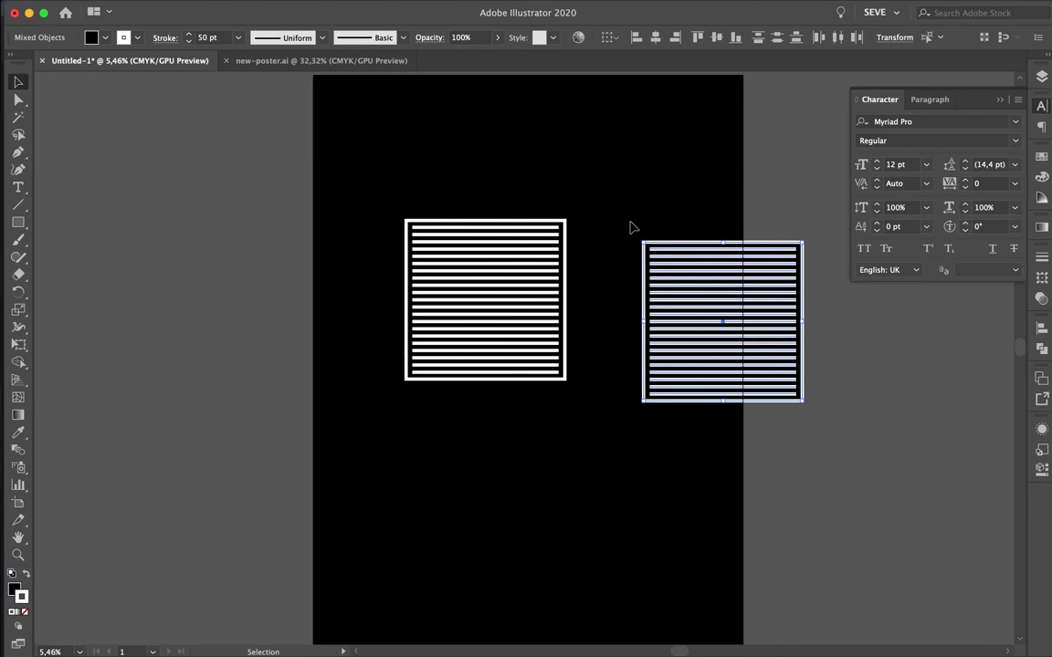
left_click_drag(631, 227, 816, 231)
left_click_drag(683, 236, 619, 228)
Group the vertical-striped copy, shrink it and place it at the big square's lower-right corner
left_click(142, 7)
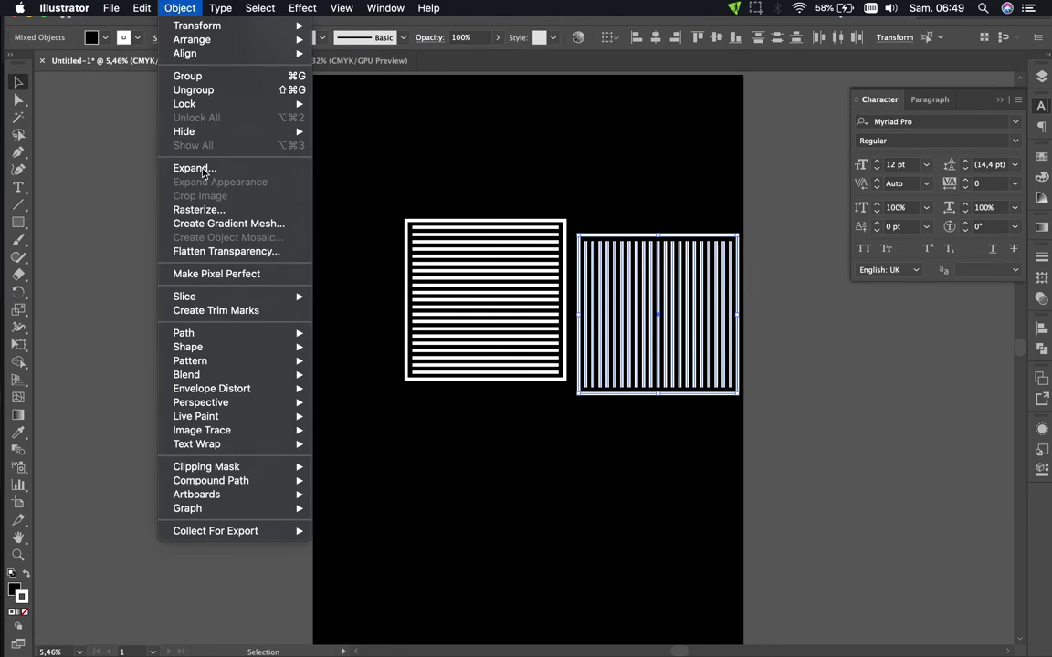
left_click(187, 76)
left_click_drag(577, 431, 618, 354)
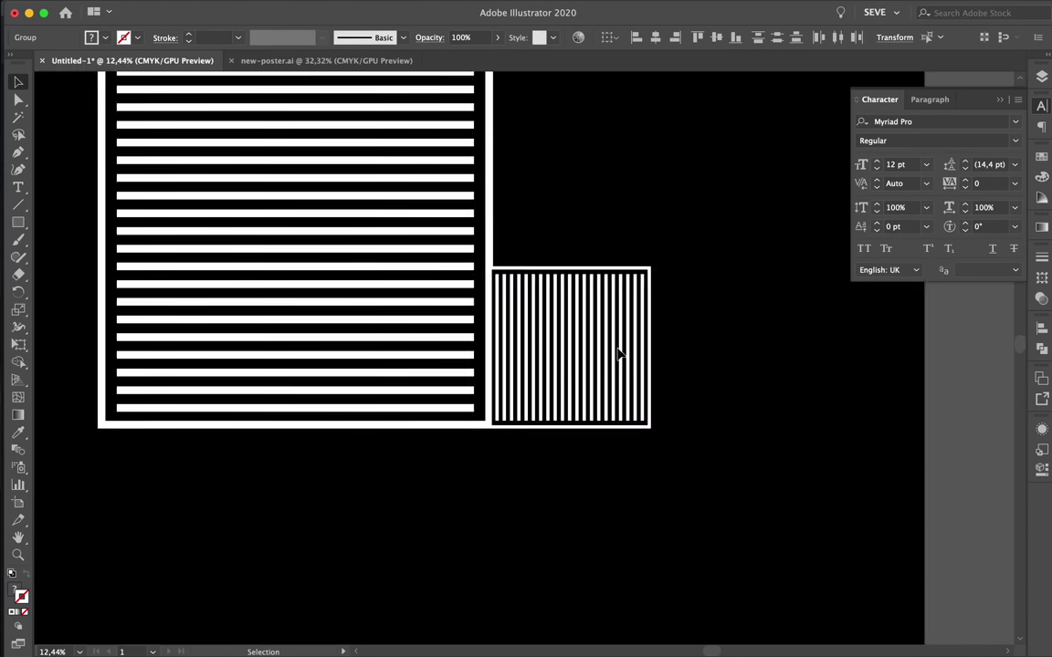
scroll(618, 354, "up", 5)
left_click_drag(710, 477, 612, 475)
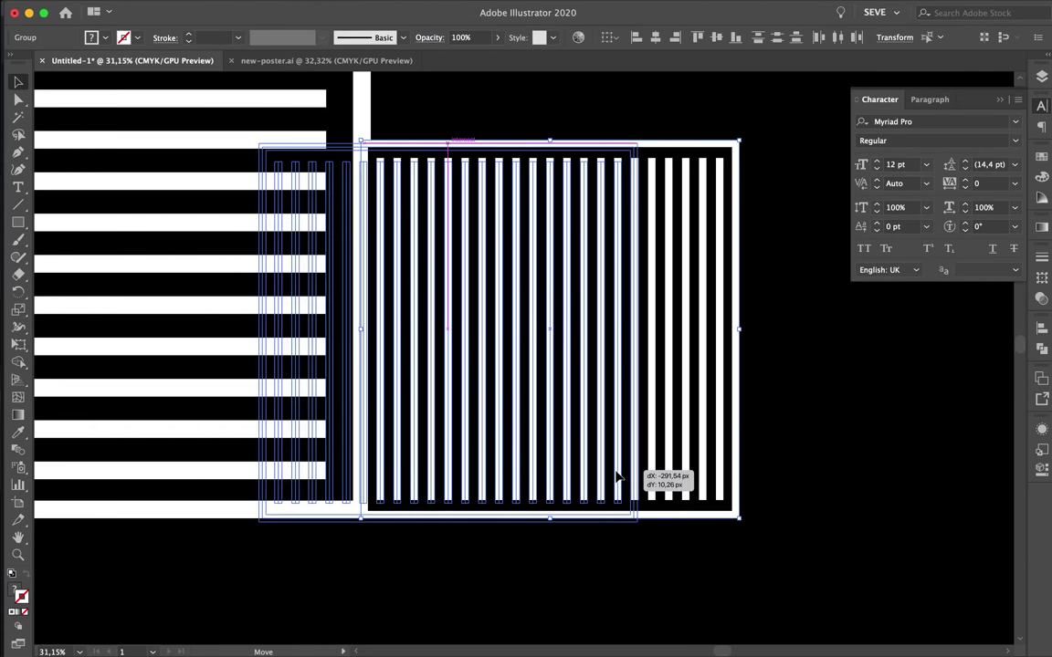
scroll(612, 474, "down", 3)
mouse_move(528, 439)
left_mouse_down()
mouse_move(653, 439)
mouse_move(580, 420)
left_mouse_up()
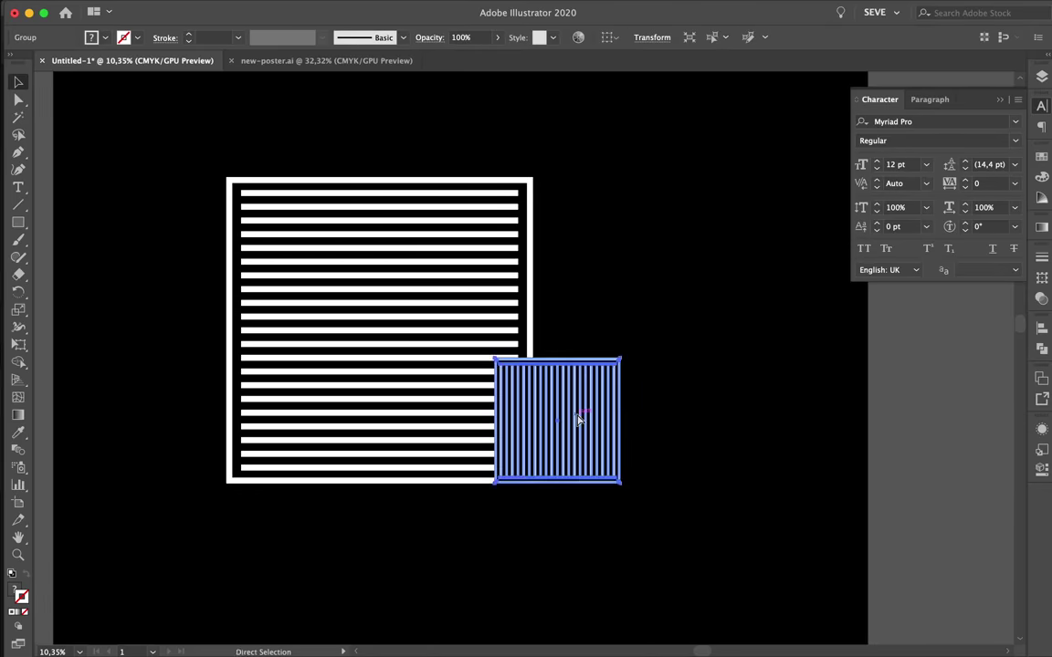
scroll(580, 420, "up", 3)
left_click(609, 320)
left_click(1042, 256)
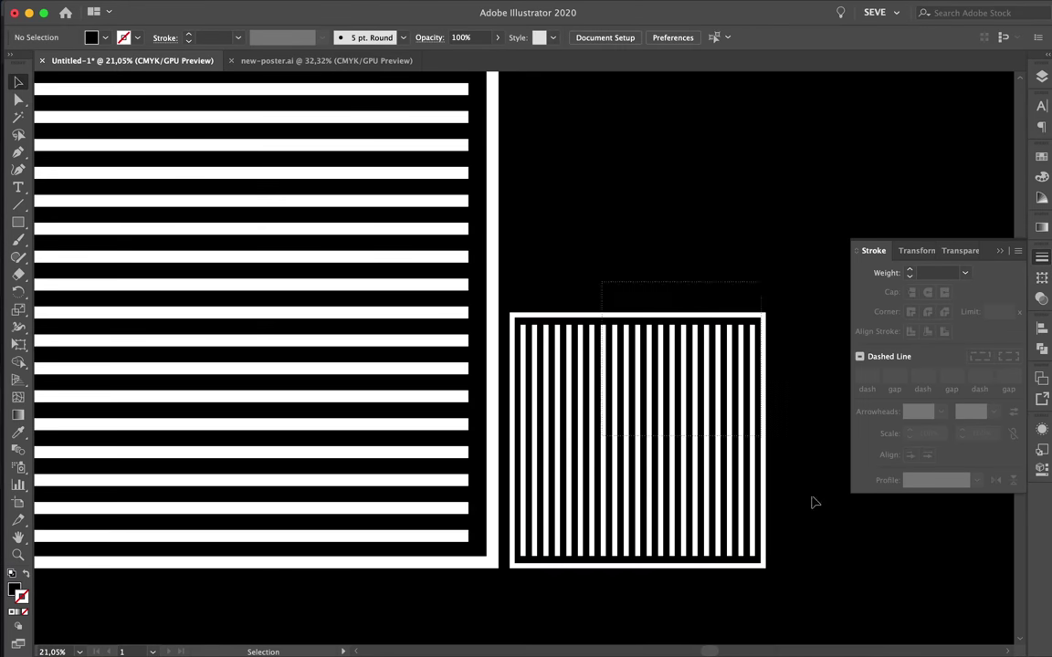
Nudge the small vertical-striped square flush against the big square
scroll(602, 452, "up", 6)
scroll(603, 452, "down", 6)
left_click_drag(512, 301, 560, 315)
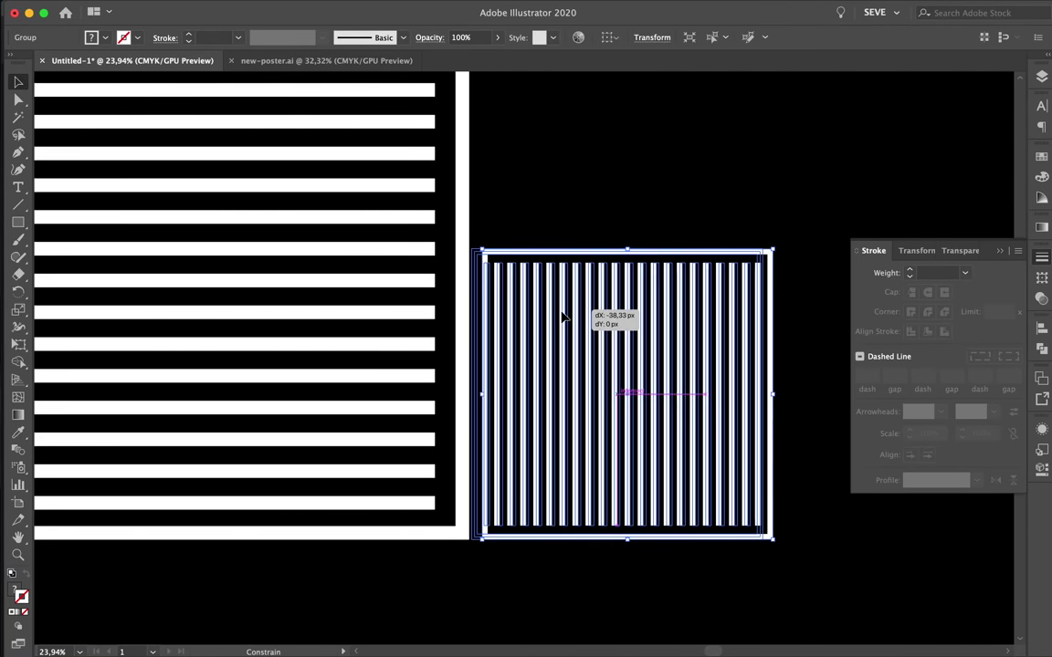
left_click(519, 204)
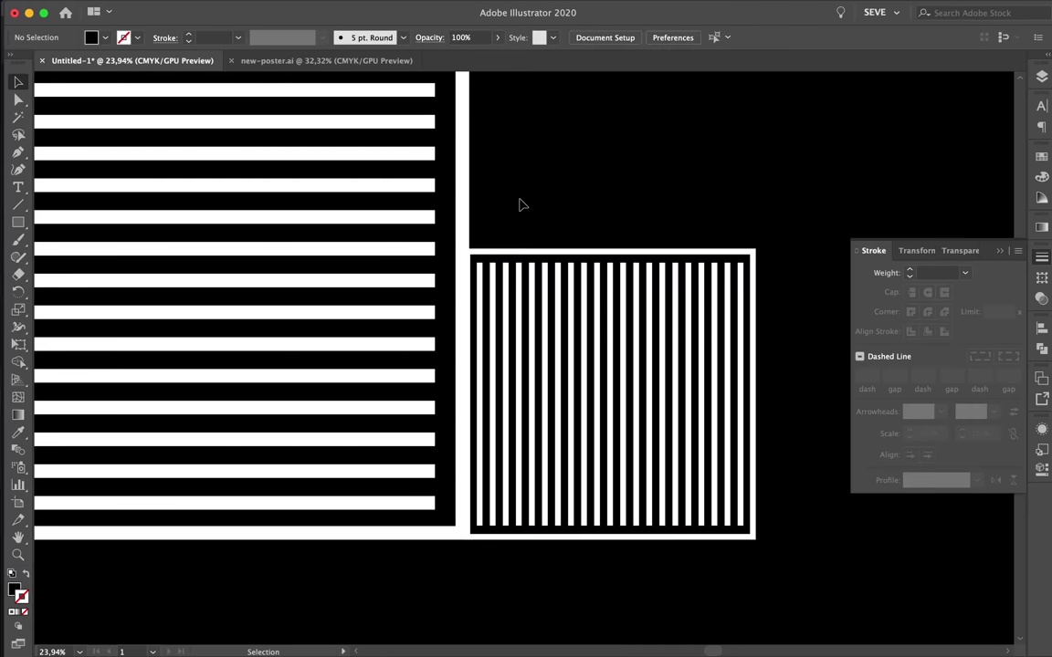
scroll(527, 200, "down", 5)
scroll(526, 200, "down", 3)
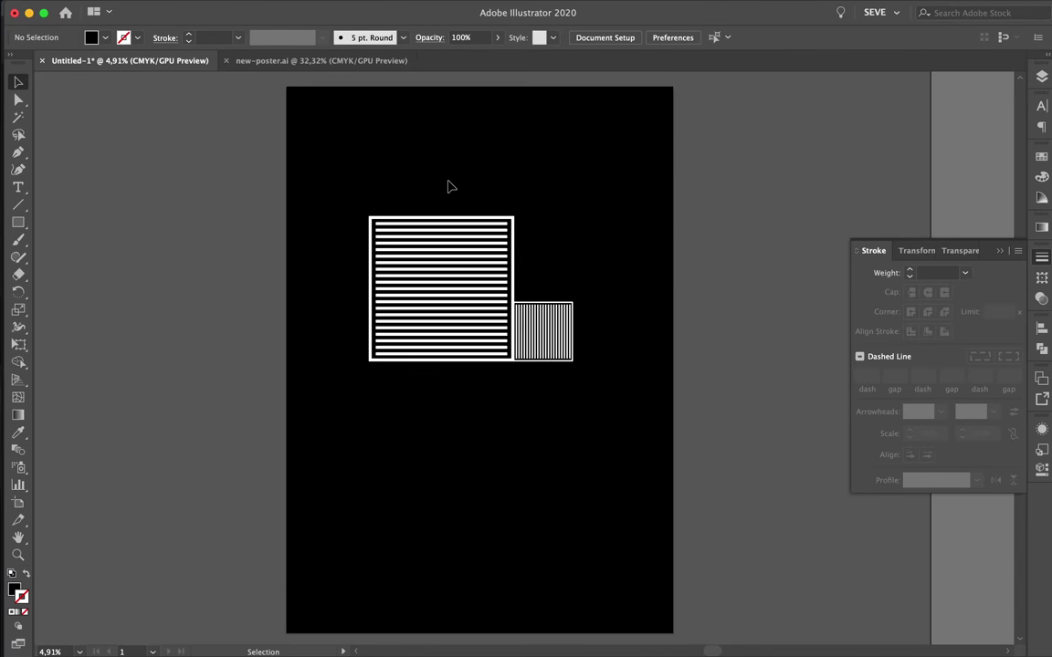
scroll(449, 186, "up", 2)
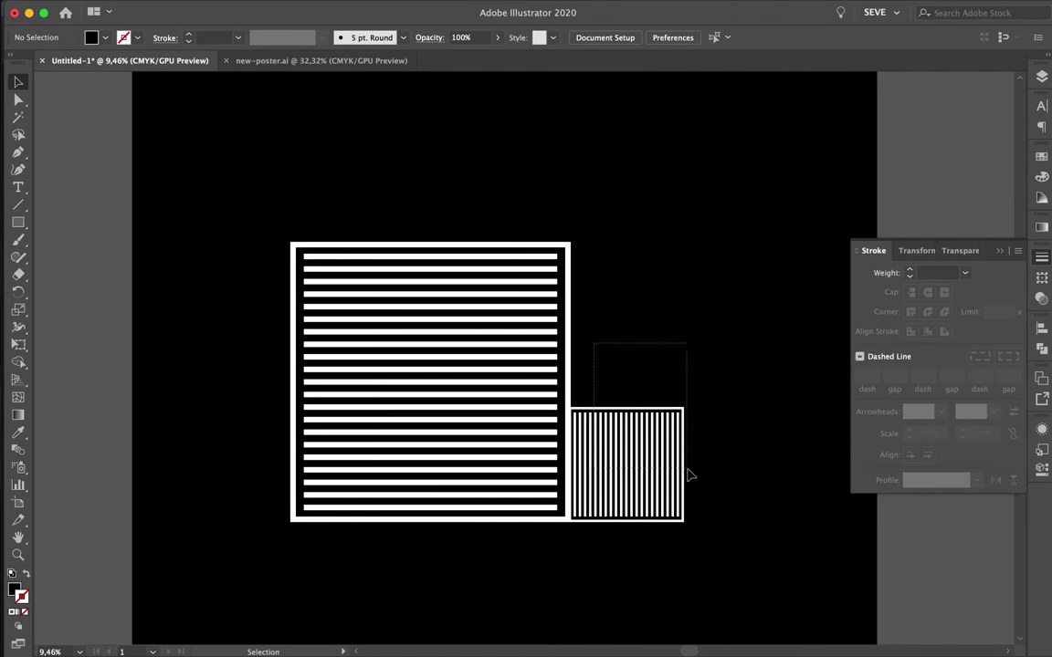
Duplicate the small square upward, rotate it 90°, enlarge it and place it above the big square's left half
mouse_move(650, 445)
left_mouse_down()
mouse_move(665, 342)
mouse_move(650, 279)
left_mouse_up()
left_click_drag(687, 240, 566, 232)
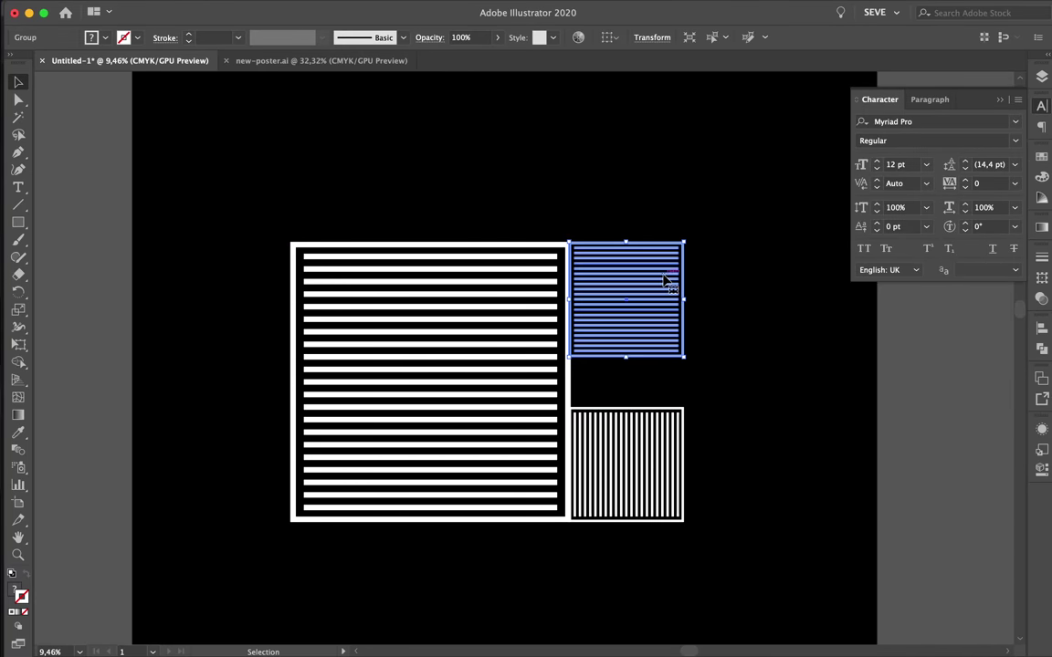
mouse_move(664, 280)
left_mouse_down()
mouse_move(520, 163)
mouse_move(307, 104)
left_mouse_up()
scroll(536, 164, "down", 5)
scroll(425, 208, "up", 4)
scroll(469, 185, "up", 2)
left_click_drag(489, 188, 453, 183)
scroll(456, 183, "down", 5)
left_click(641, 188)
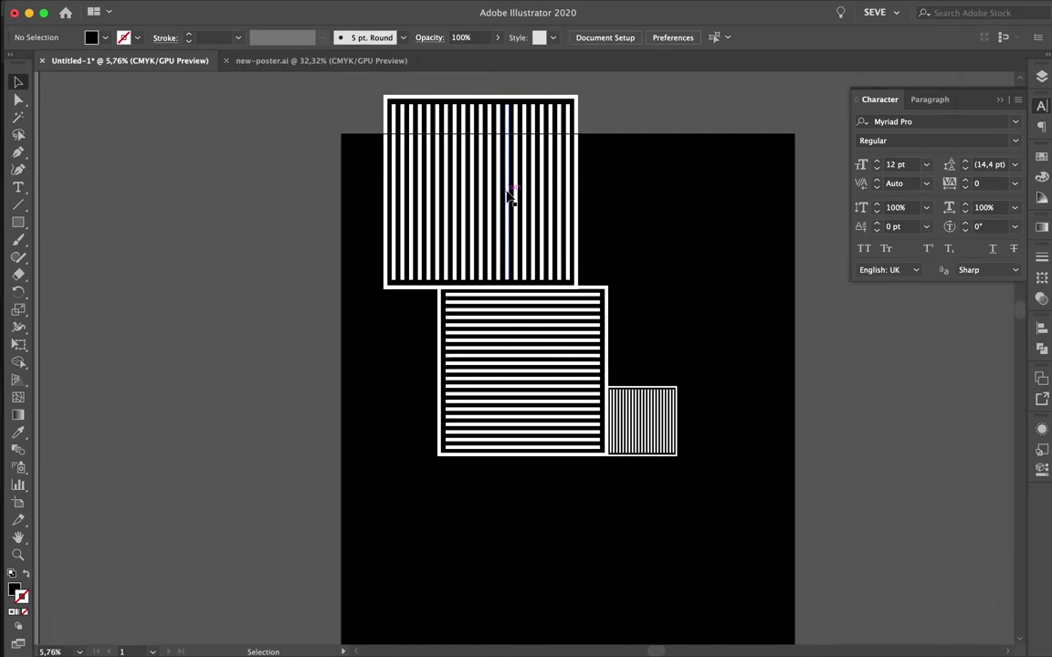
scroll(359, 259, "down", 3)
scroll(362, 259, "up", 1)
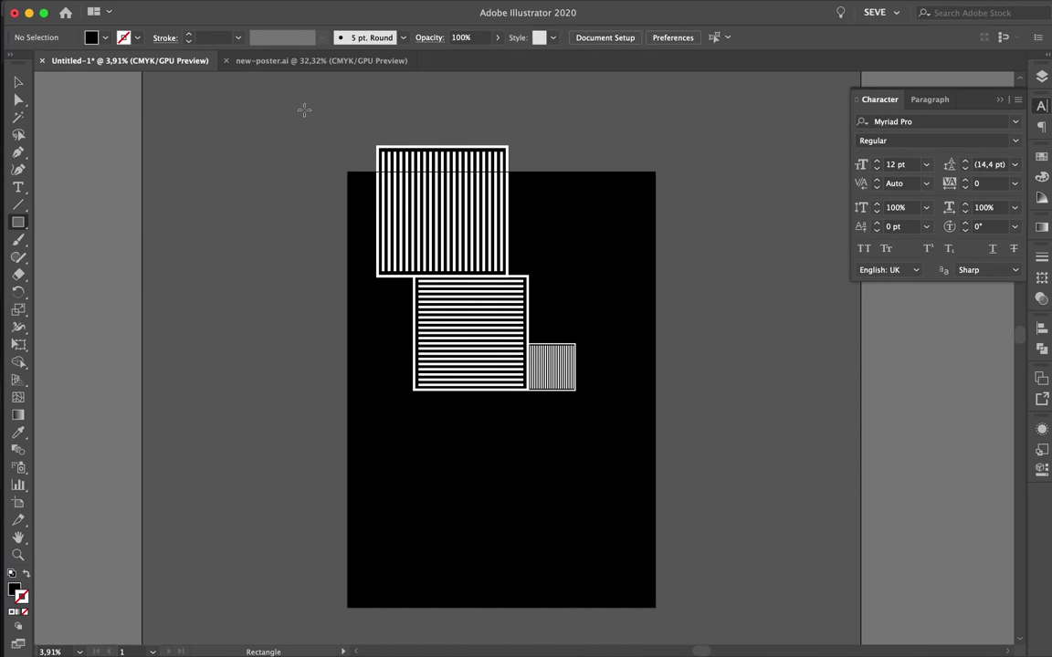
Draw an unfilled rectangle above the artboard, then delete it
left_click_drag(304, 110, 719, 172)
key("i")
key("F7")
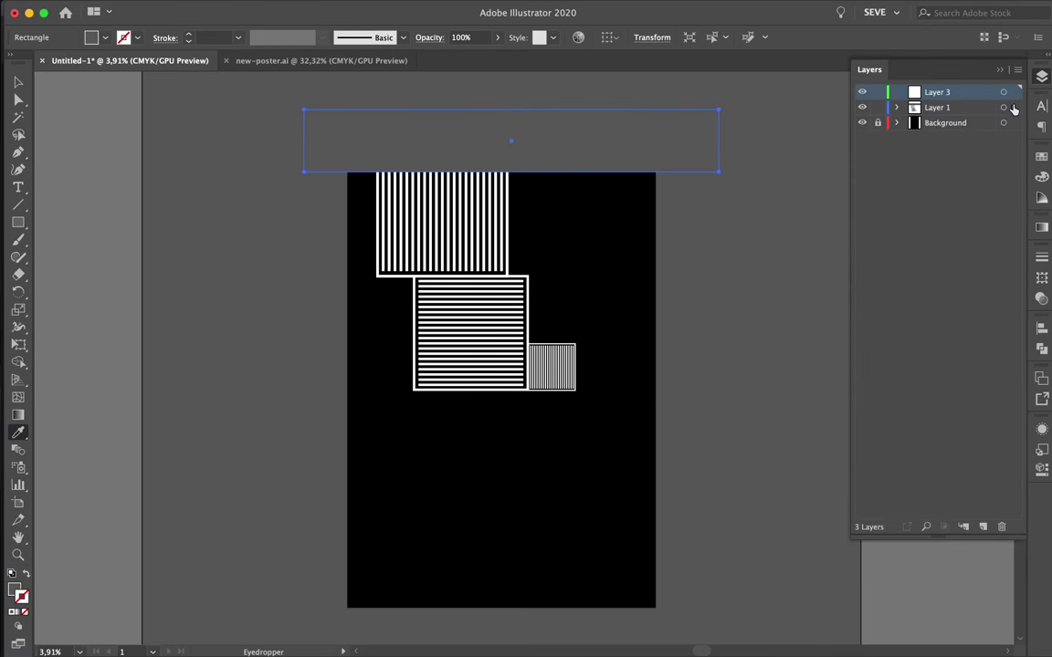
key("Delete")
Zoom out over the poster and select the large horizontal-striped square
scroll(600, 210, "up", 3)
scroll(603, 210, "up", 2)
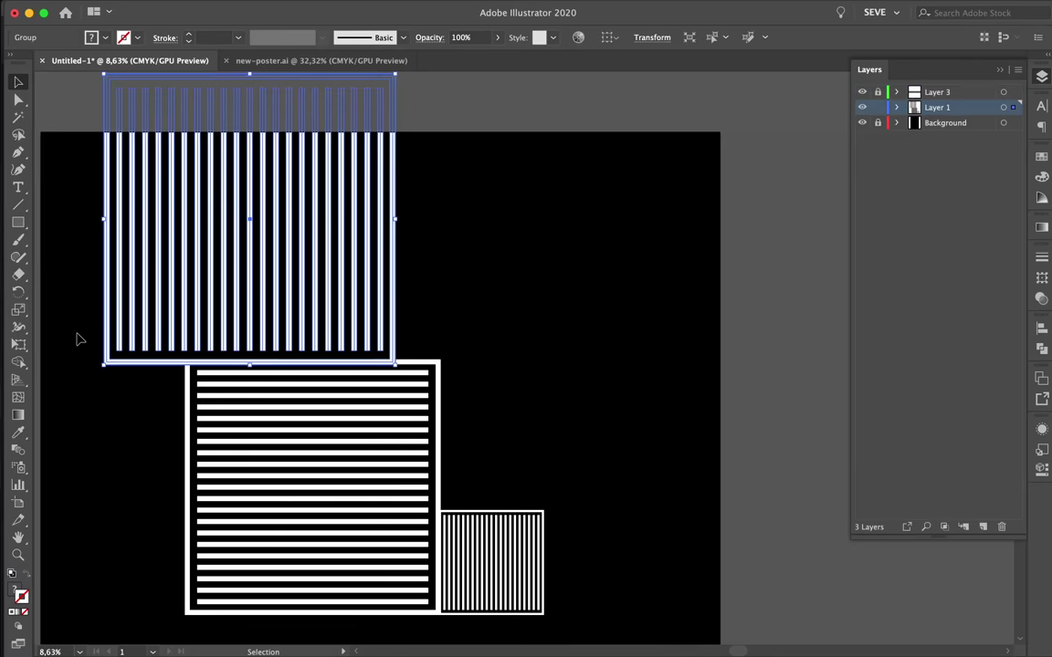
scroll(78, 338, "down", 3)
scroll(538, 291, "up", 1)
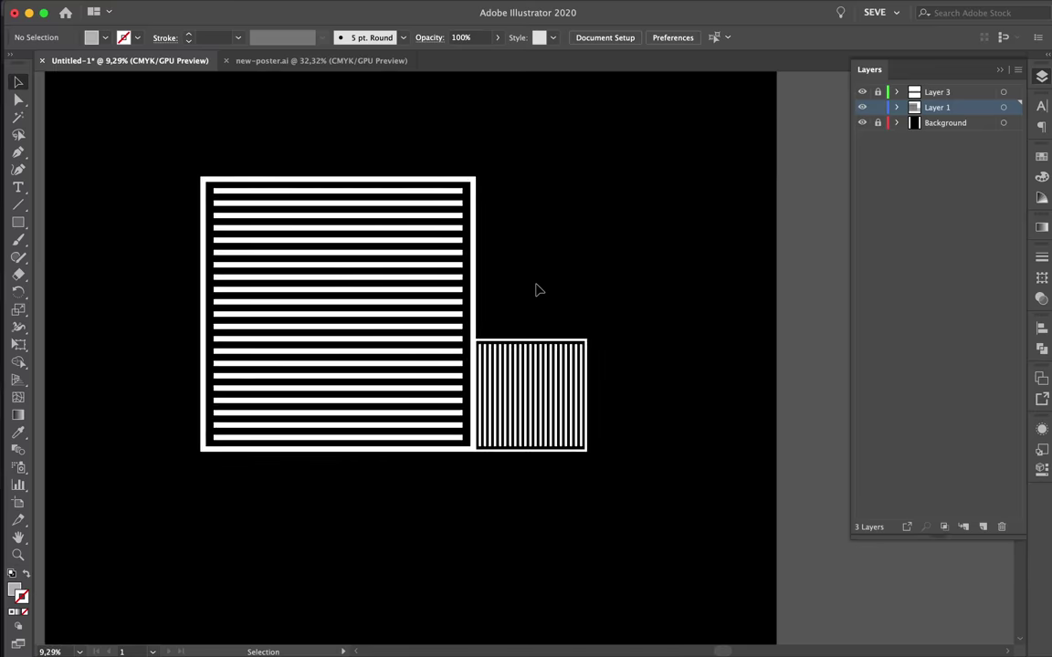
scroll(537, 288, "down", 5)
scroll(493, 306, "down", 3)
scroll(447, 322, "up", 1)
scroll(448, 321, "up", 4)
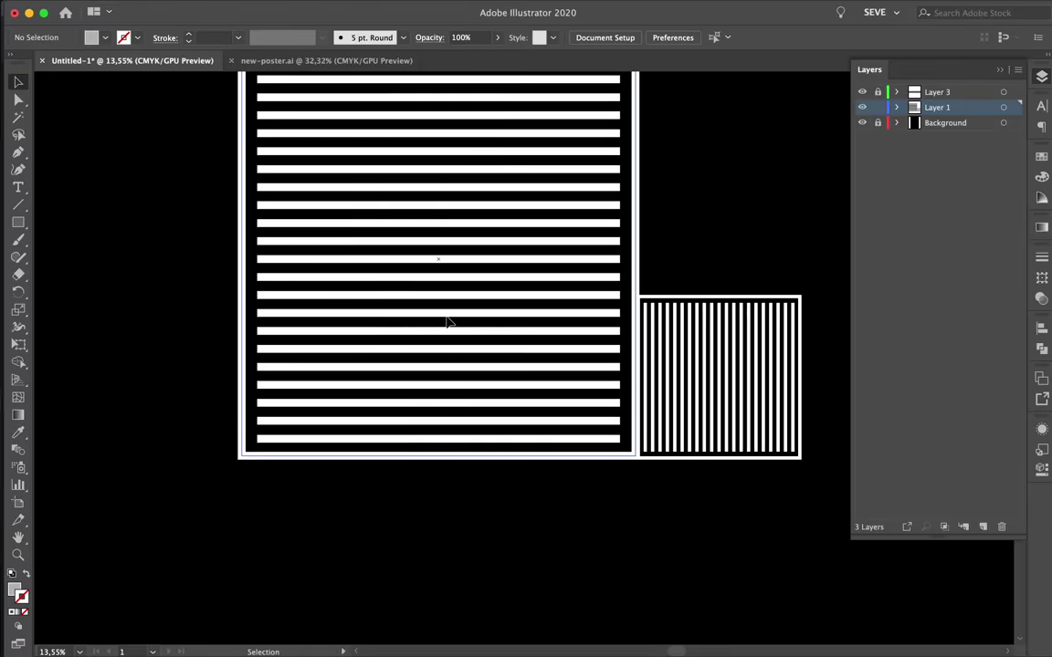
scroll(548, 329, "down", 4)
left_click(529, 343)
left_click(429, 275)
key("ctrl+c")
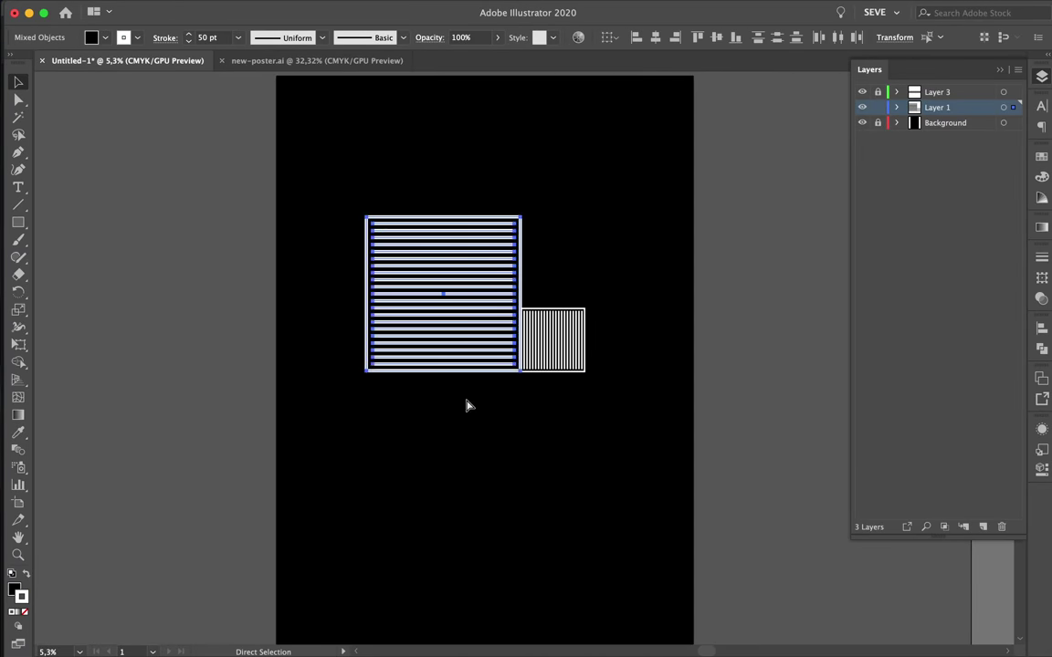
key("ctrl+v")
left_click(436, 275, "shift")
left_click_drag(499, 349, 416, 285)
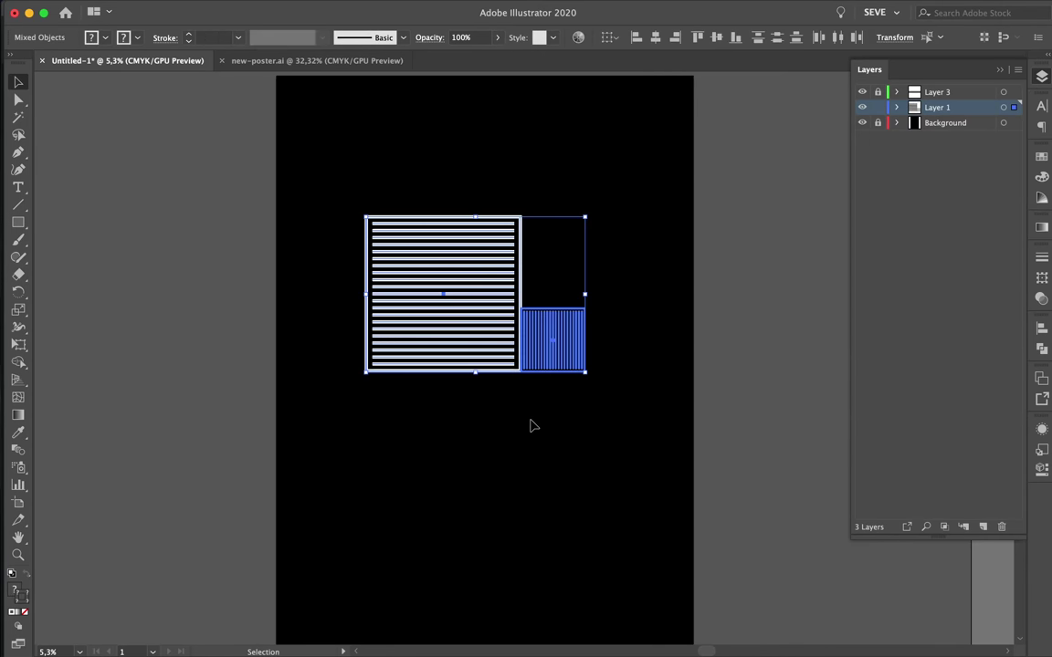
mouse_move(443, 371)
left_mouse_down()
mouse_move(460, 418)
mouse_move(528, 464)
left_mouse_up()
key("ctrl+z")
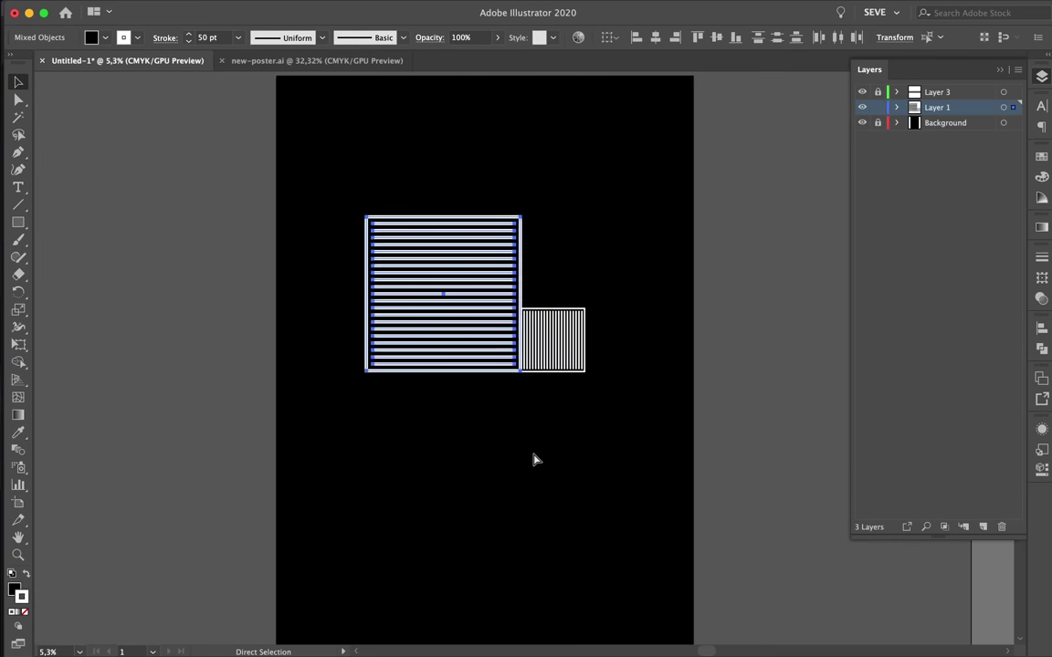
key("ctrl+z")
right_click(566, 411)
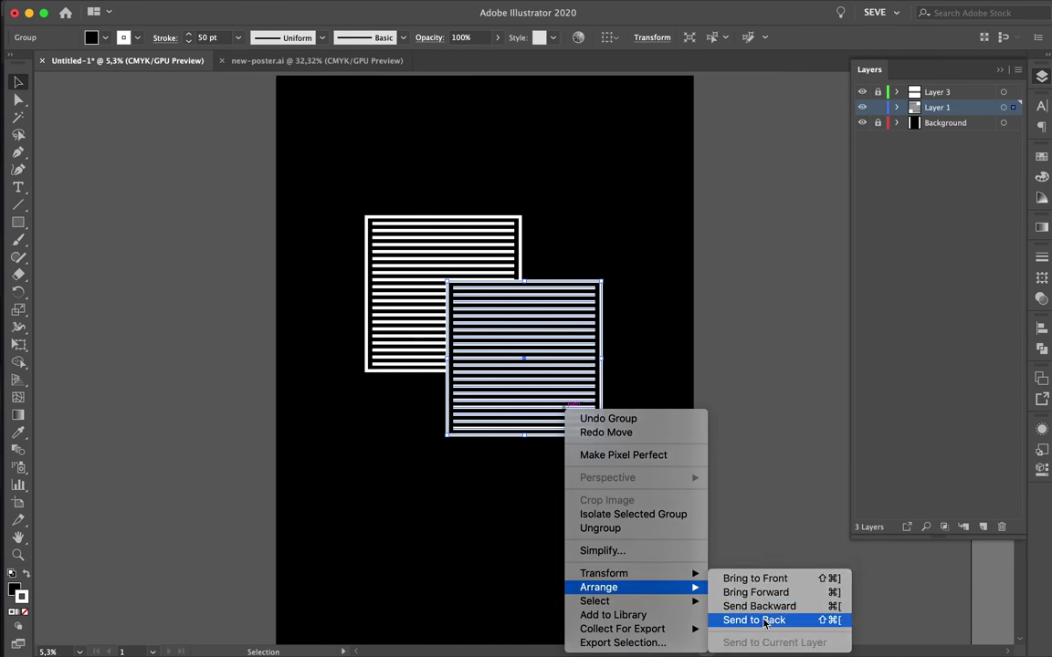
left_click(774, 620)
left_click_drag(601, 279, 661, 221)
mouse_move(625, 259)
left_mouse_down()
mouse_move(552, 206)
mouse_move(527, 219)
left_mouse_up()
left_click(644, 207)
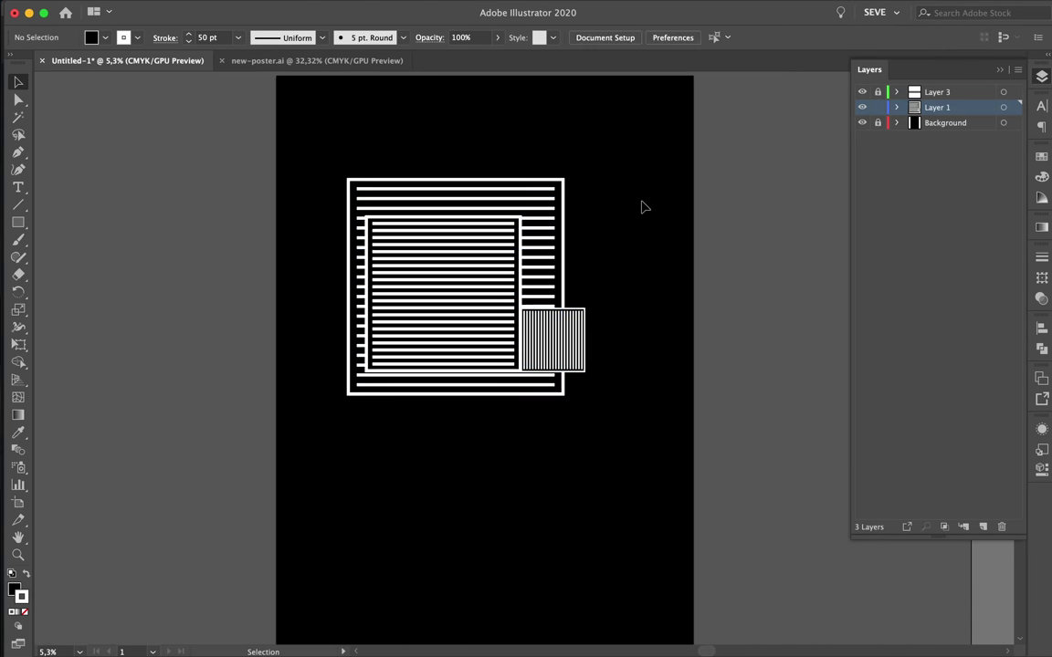
left_click_drag(540, 277, 554, 273)
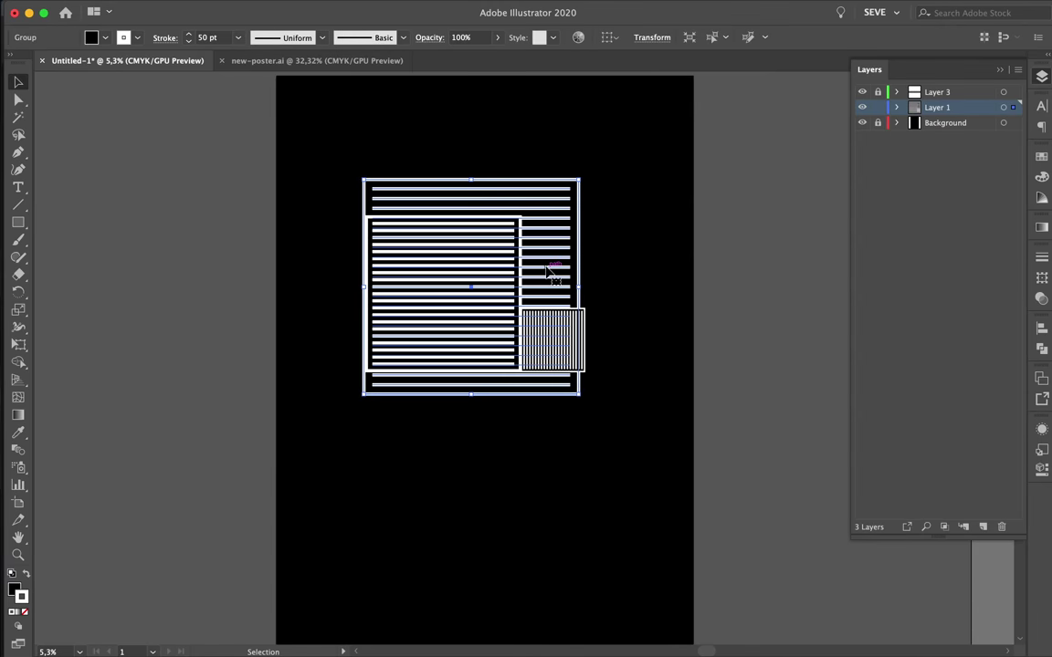
left_click(598, 266)
key("super+z")
key("super+z")
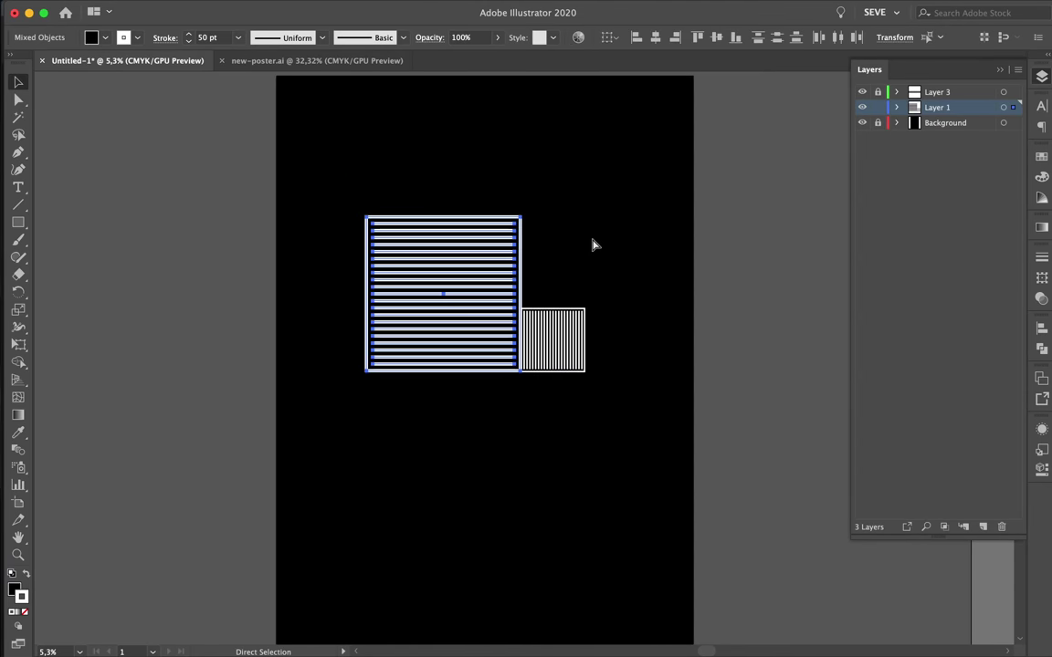
key("super+z")
key("super+z")
scroll(567, 321, "down", 2)
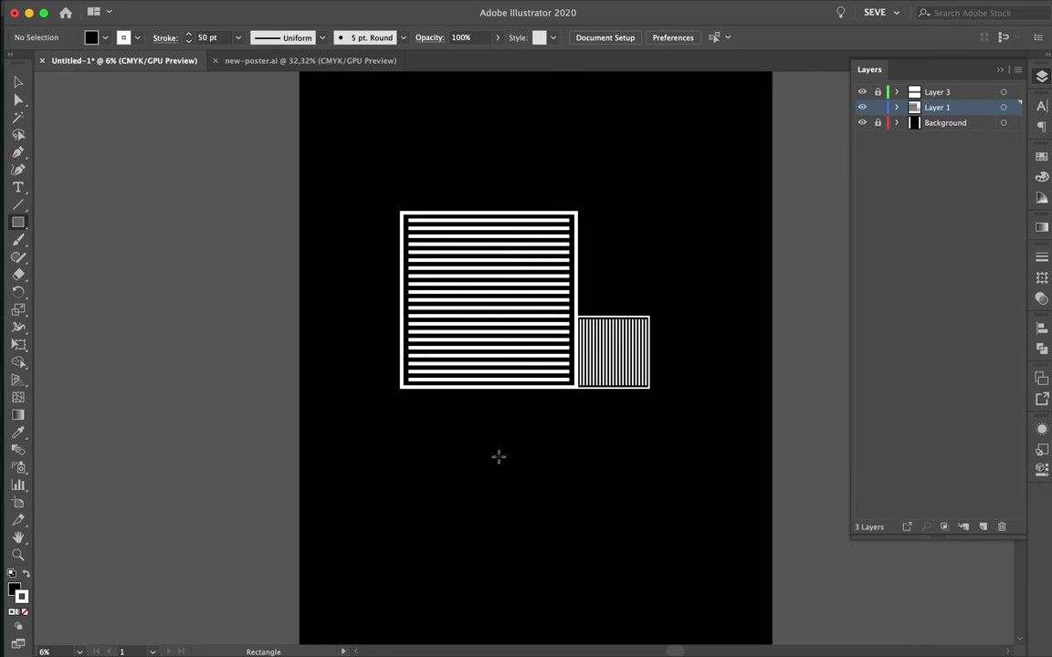
Draw a large square below the striped squares with a 180 pt white border
scroll(601, 492, "down", 2)
left_click_drag(602, 492, 672, 531)
type("a")
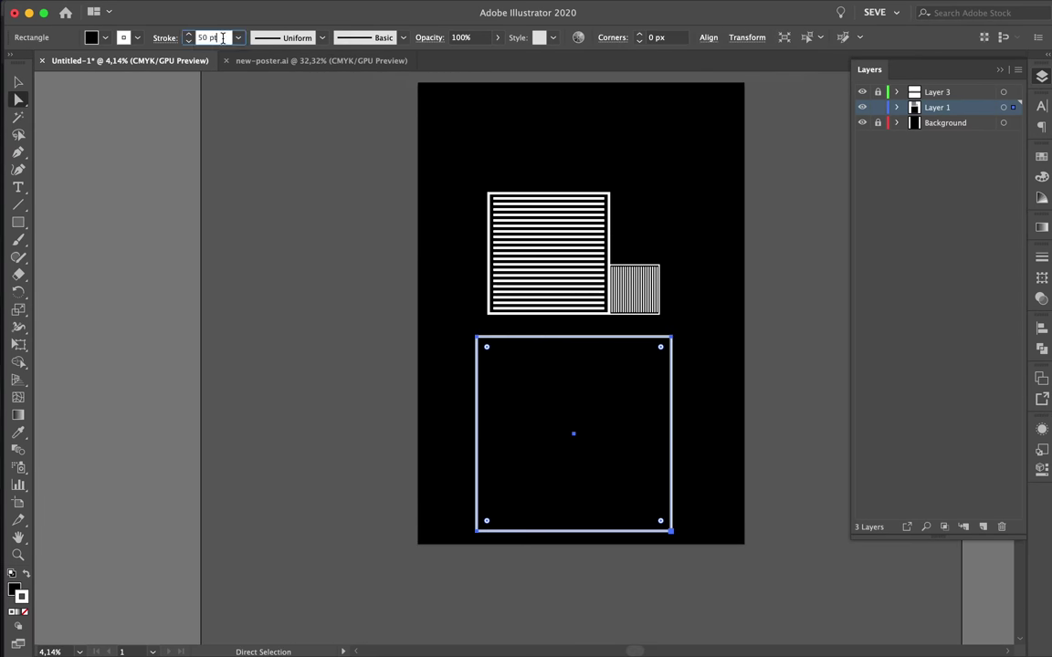
type("180")
key("Return")
left_click(458, 367)
Draw a horizontal white line inside it and repeat copies into ten evenly spaced bars
key("p")
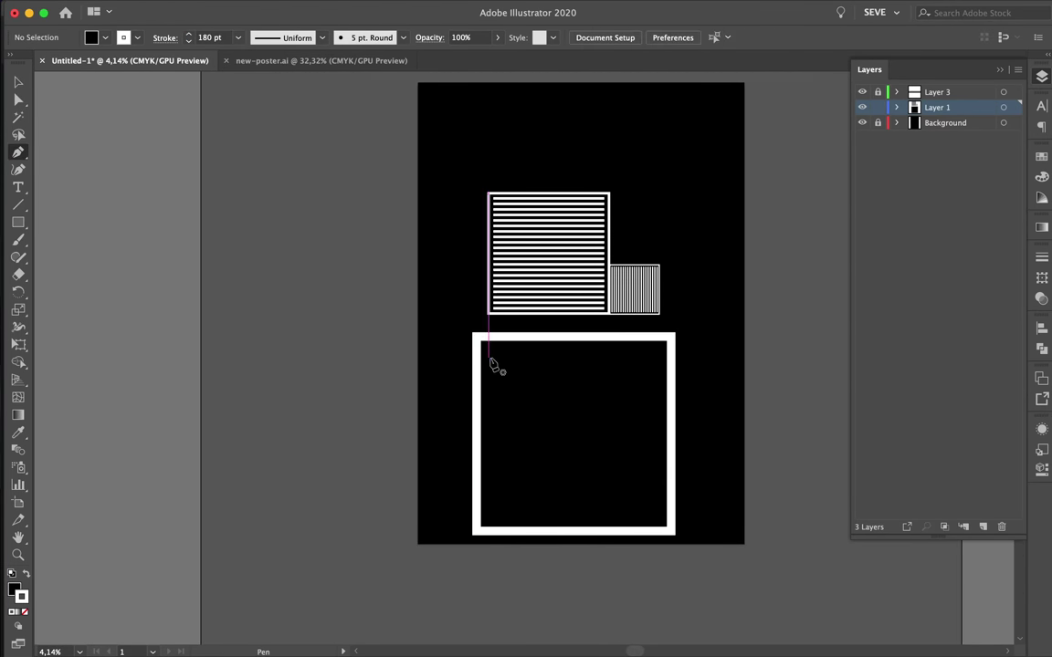
left_click(658, 359)
left_click_drag(634, 378, 634, 375)
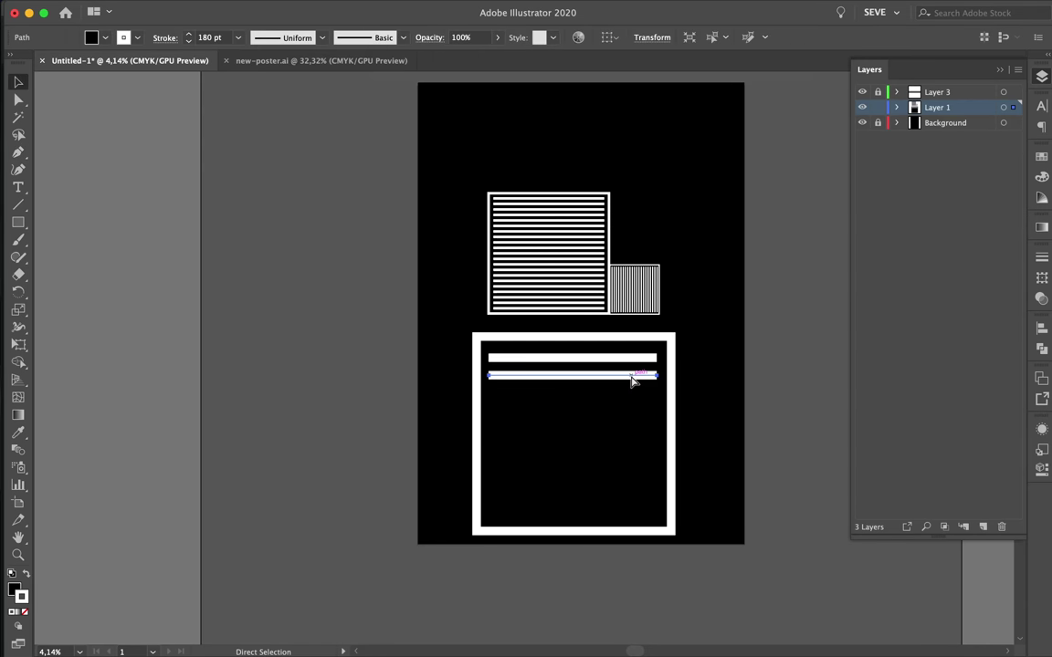
key("super+d")
key("super+d")
key("super+d")
left_click(534, 345)
Select the ten white bars with the bordered square, then the square alone
left_click_drag(535, 345, 629, 552)
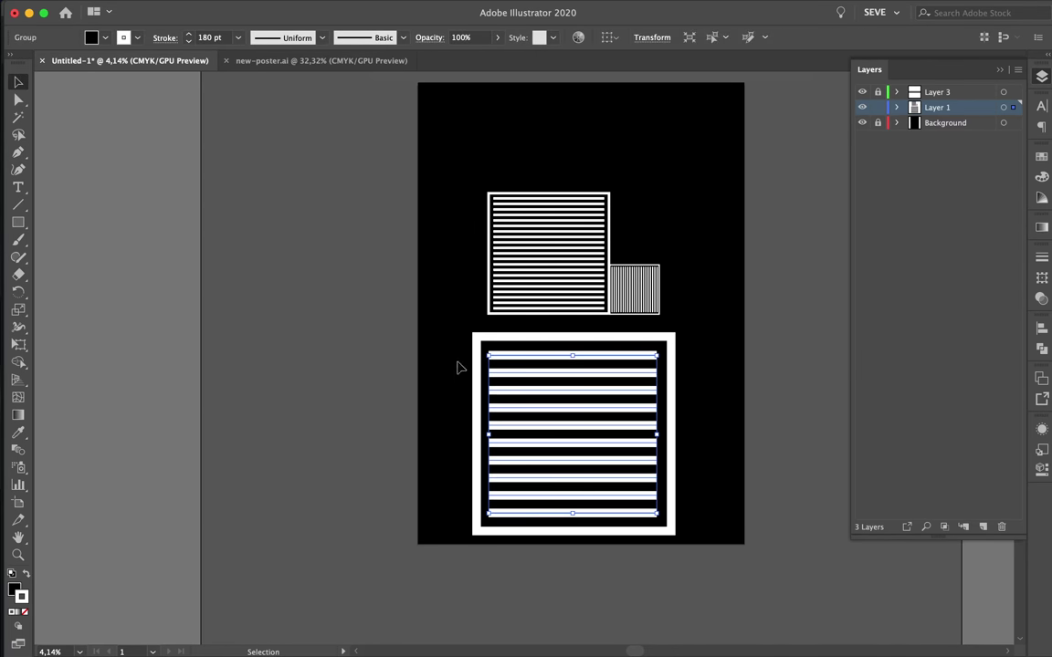
left_click(650, 38)
key("super+minus")
left_click(624, 362, "shift")
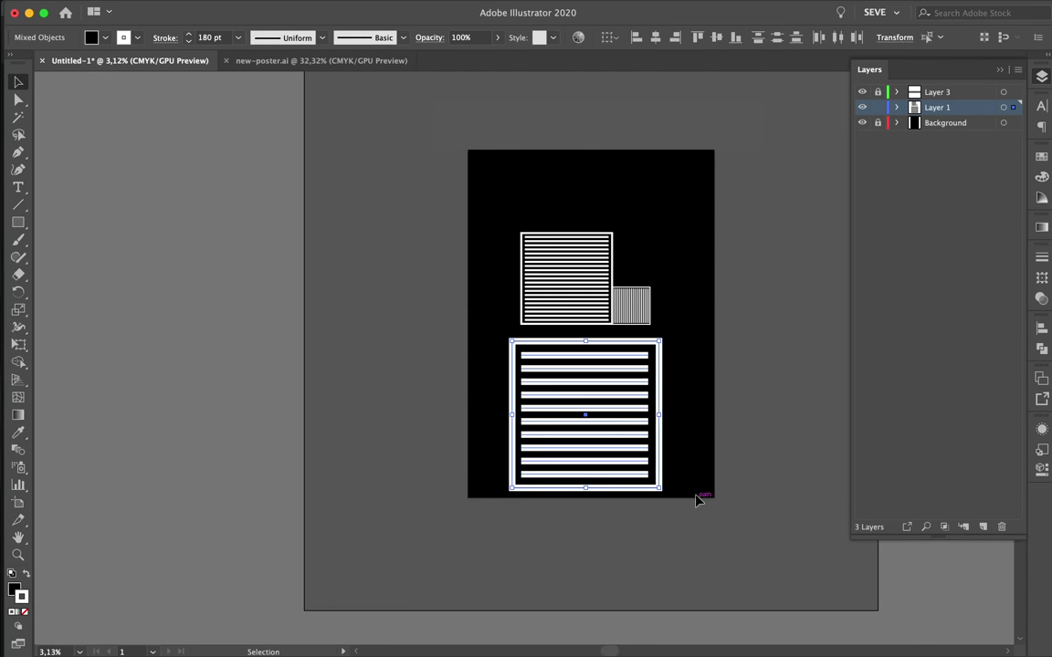
scroll(647, 327, "up", 3)
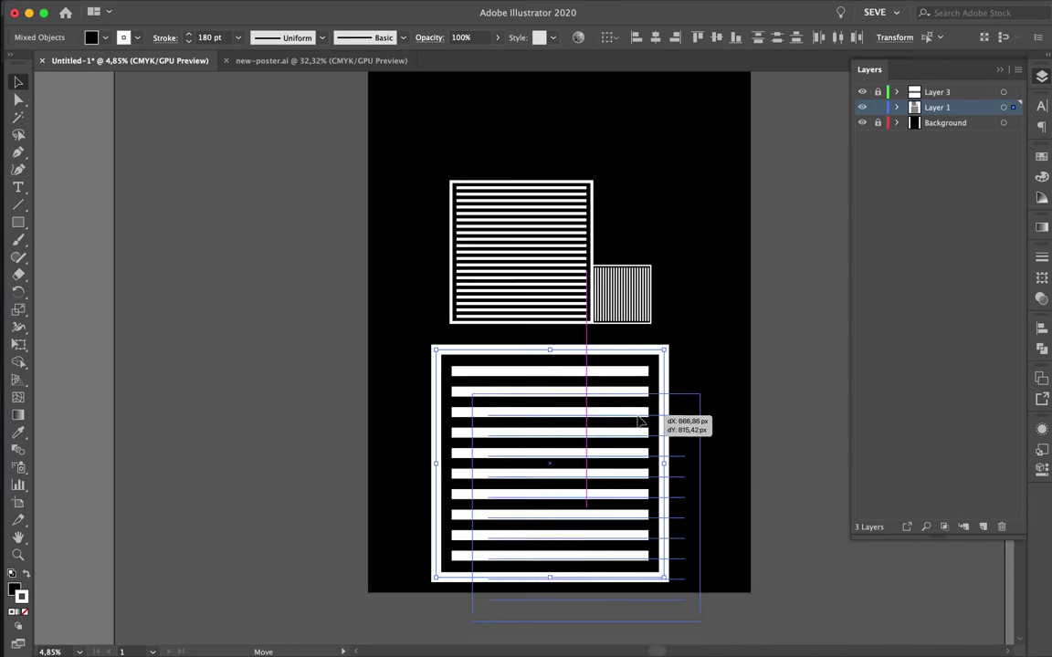
left_click(691, 401)
left_click(92, 41)
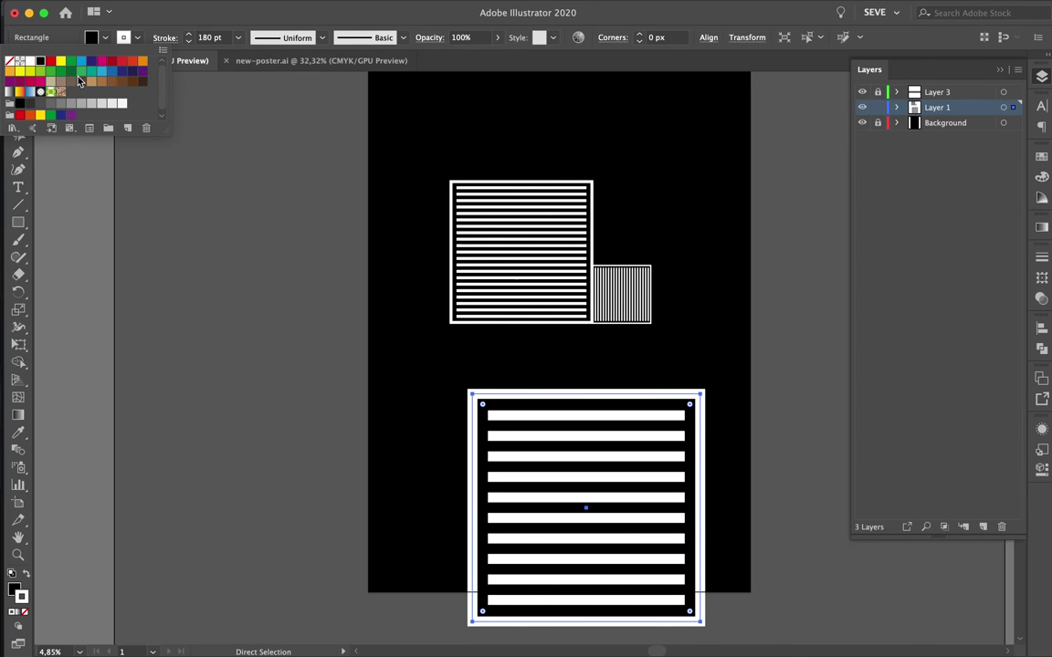
Apply a linear gradient to the square's fill and make the left stop magenta
left_click(1040, 230)
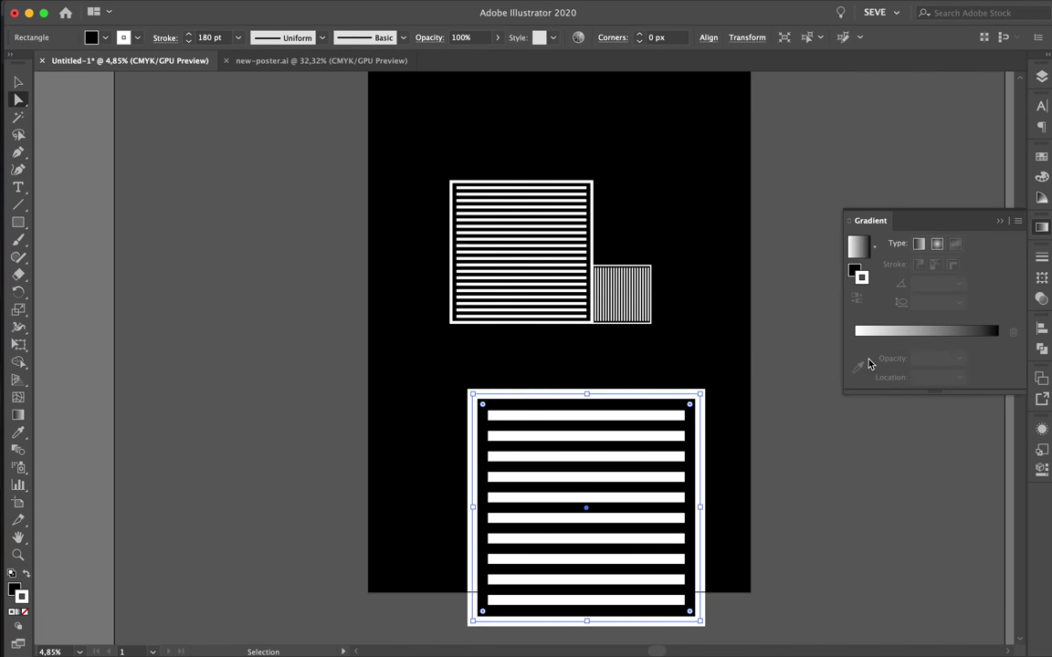
left_click(857, 247)
double_click(855, 357)
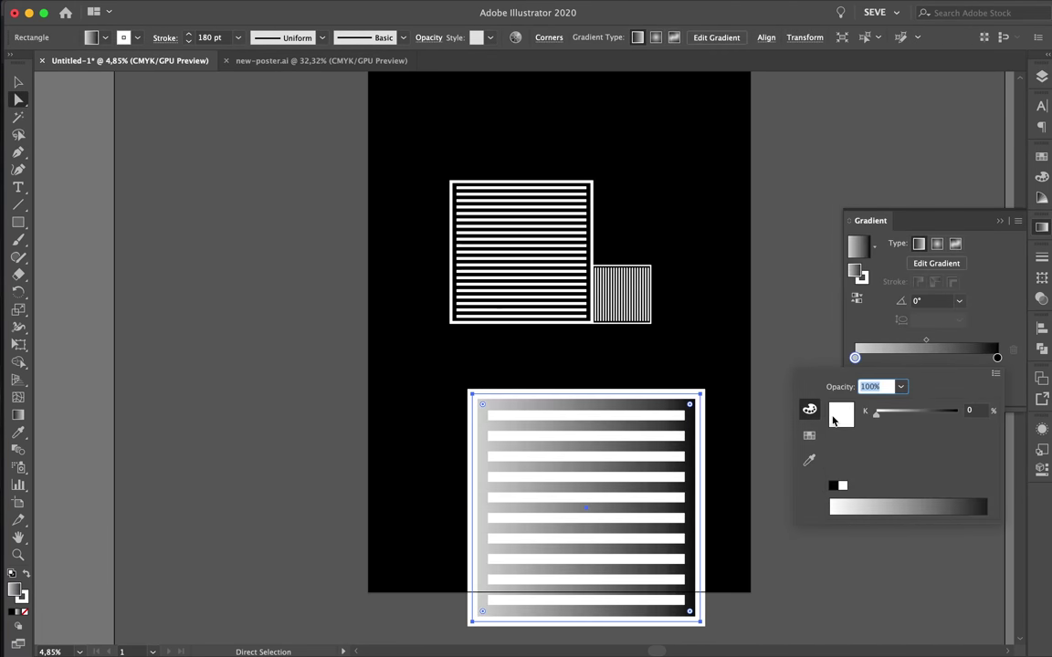
left_click(809, 434)
left_click(911, 403)
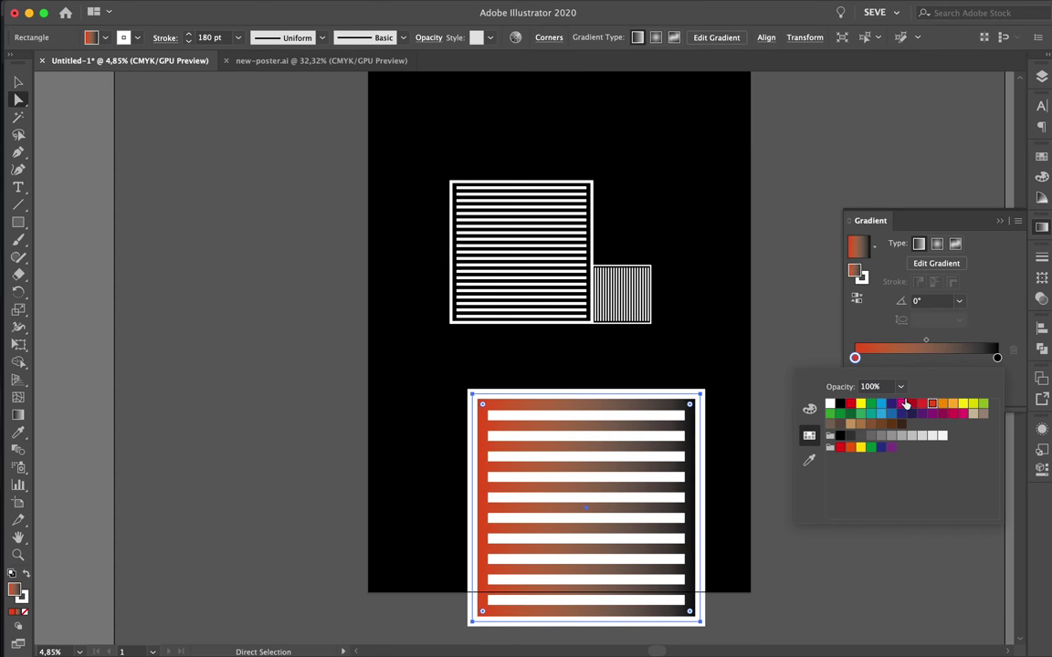
left_click(904, 402)
left_click(809, 409)
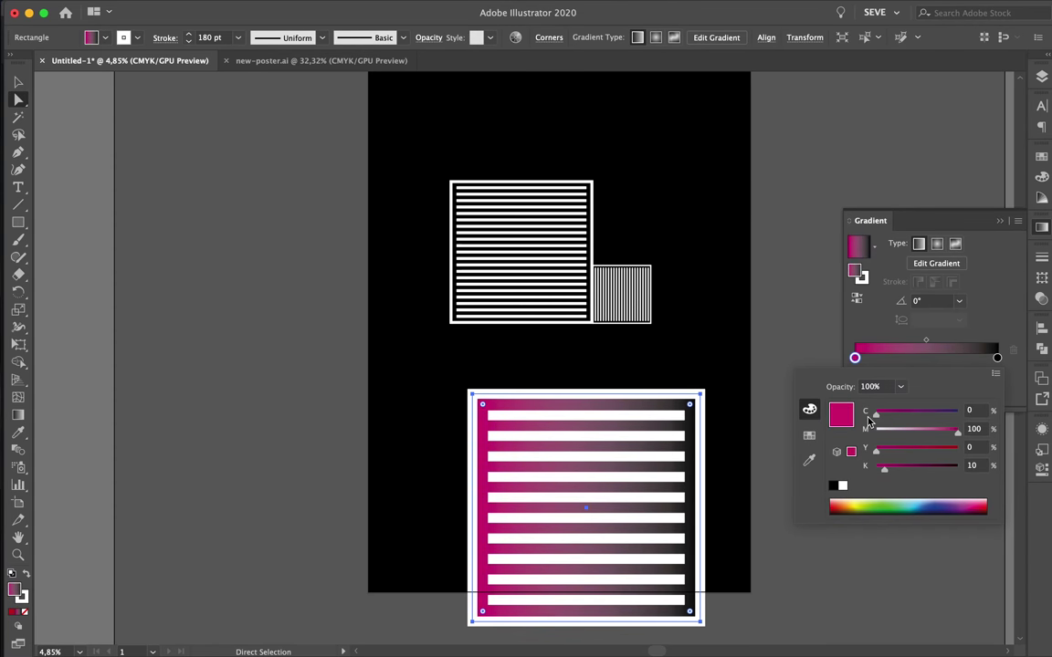
left_click_drag(911, 417, 878, 412)
Make the right gradient stop purple and move the gradient square up onto the artboard
left_click(998, 357)
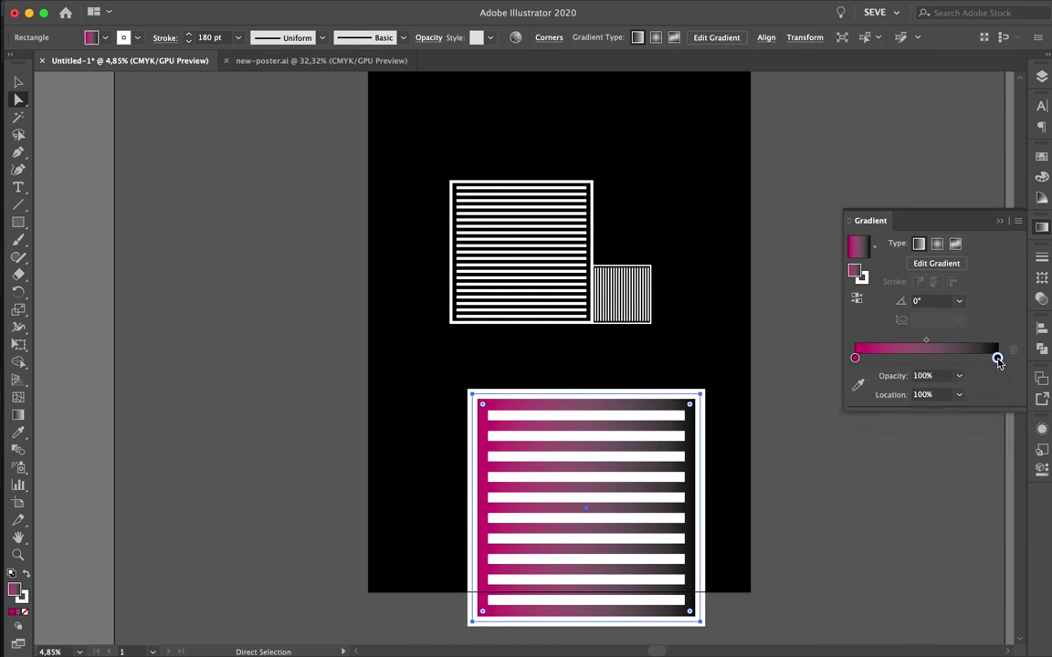
double_click(997, 357)
left_click(809, 435)
left_click(933, 414)
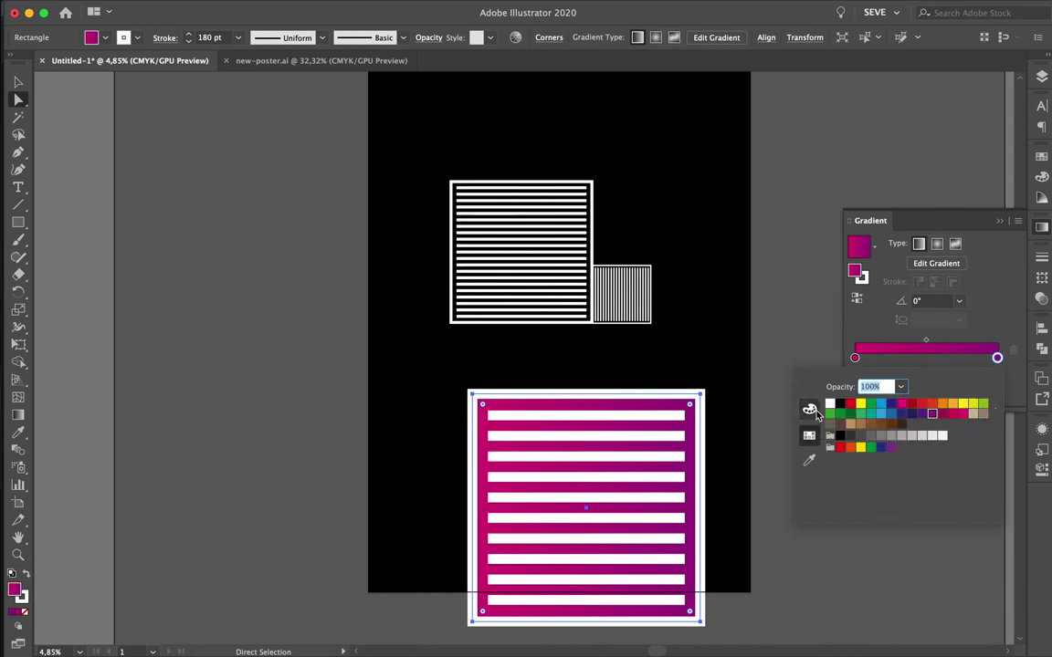
left_click(809, 409)
left_click(773, 392)
key("v")
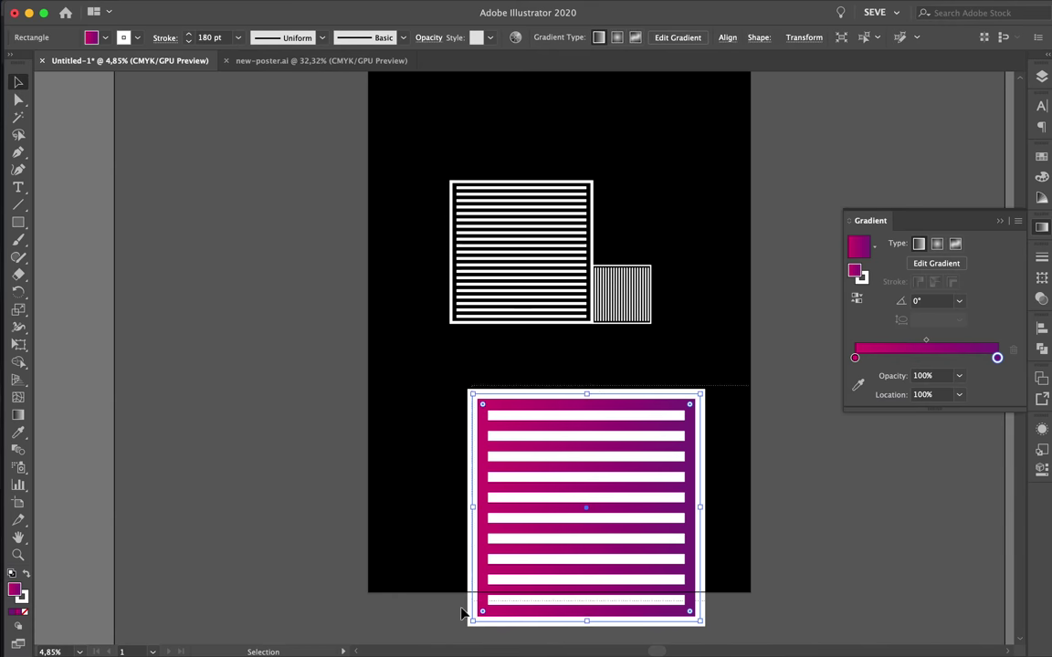
left_click_drag(572, 557, 548, 523)
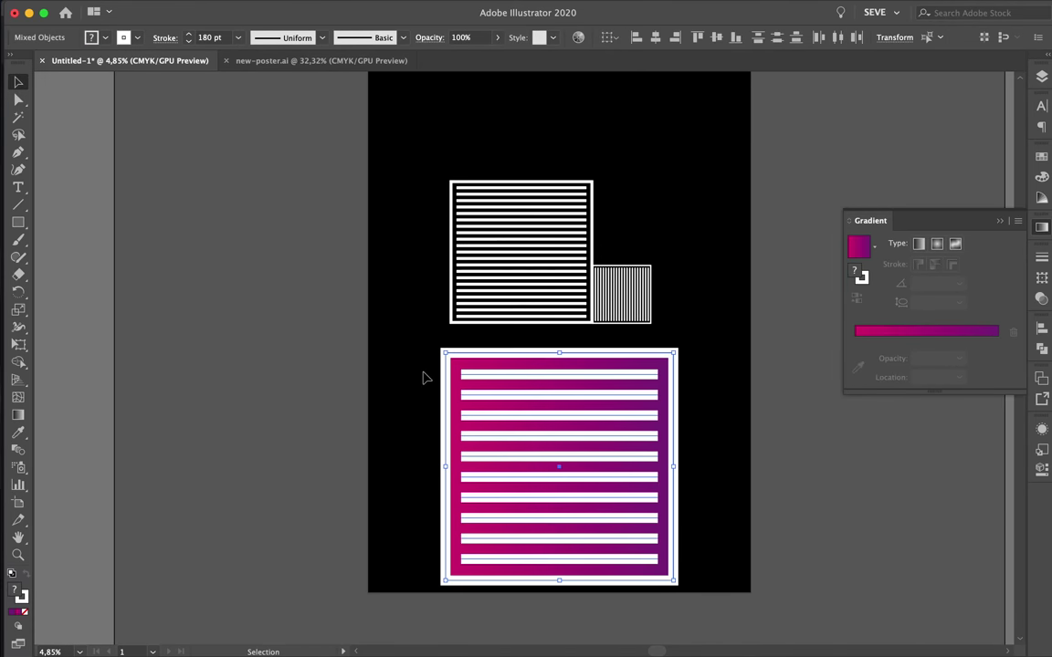
Draw a long white vertical Pen-tool connector across the lower maze stripes
scroll(507, 376, "up", 5)
scroll(502, 373, "down", 4)
left_click(746, 396)
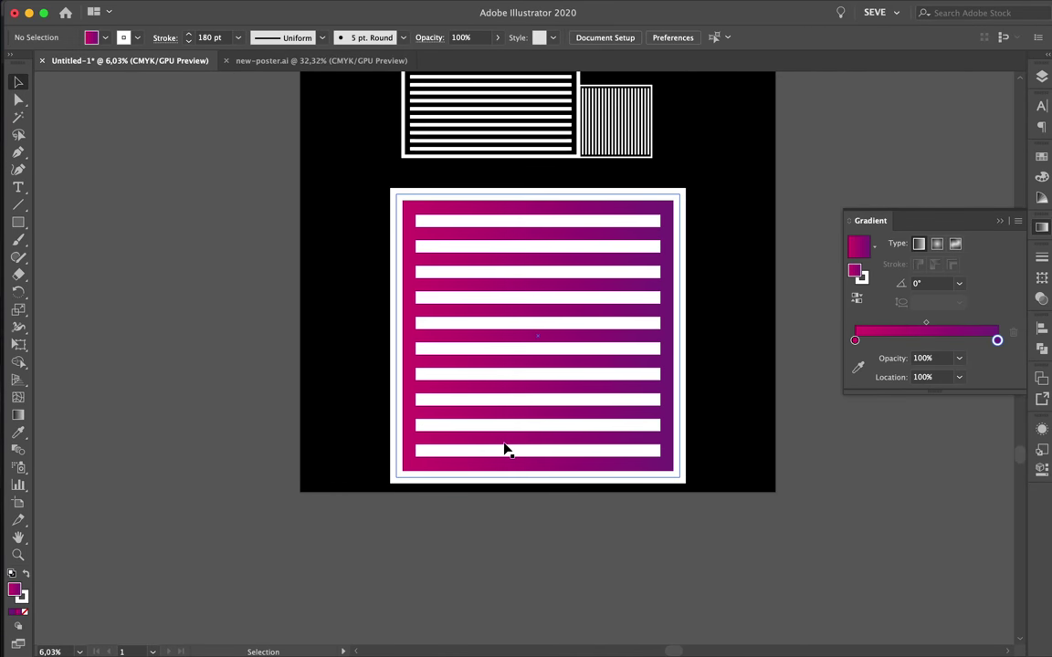
key("p")
left_click(445, 449)
left_click(445, 400)
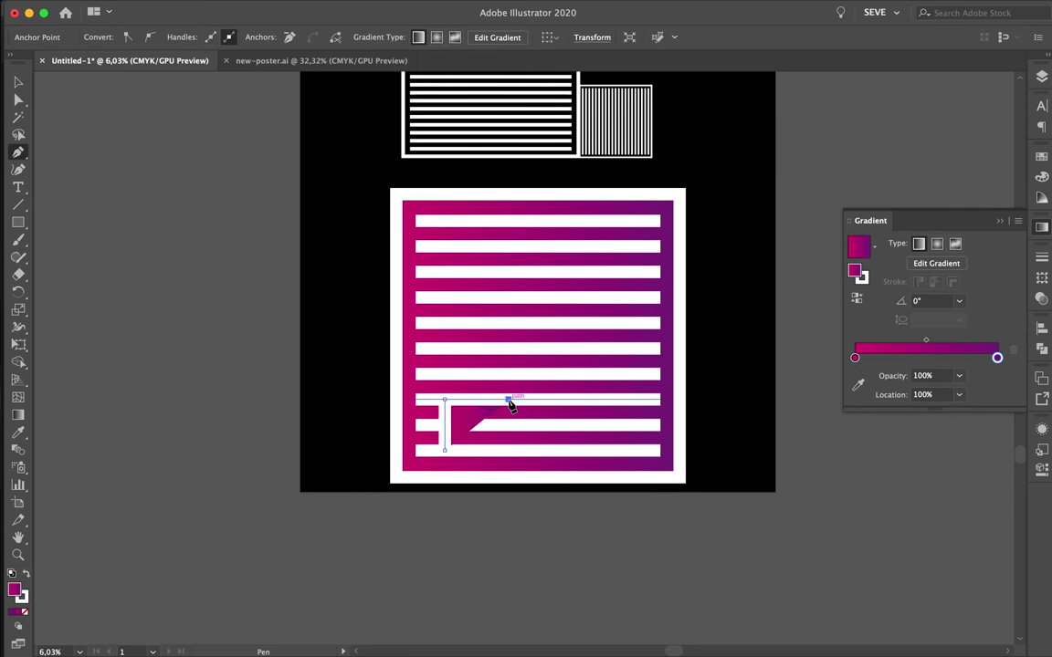
key("ctrl+z")
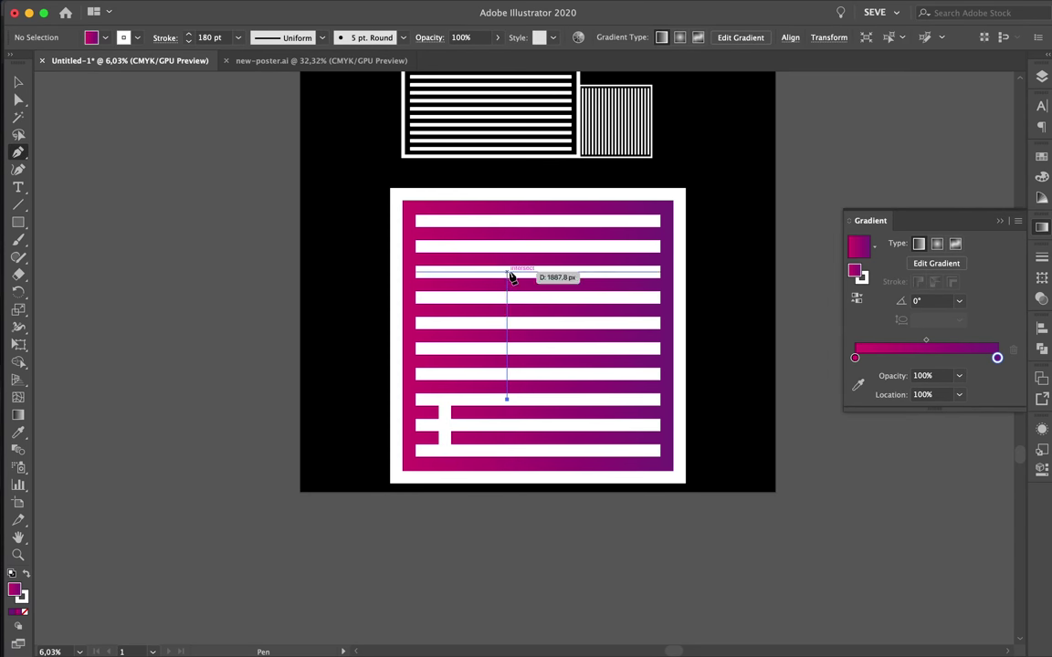
left_click(507, 297)
key("Escape")
Add short white vertical connectors between the upper-right and top-left maze stripes
left_click(591, 400)
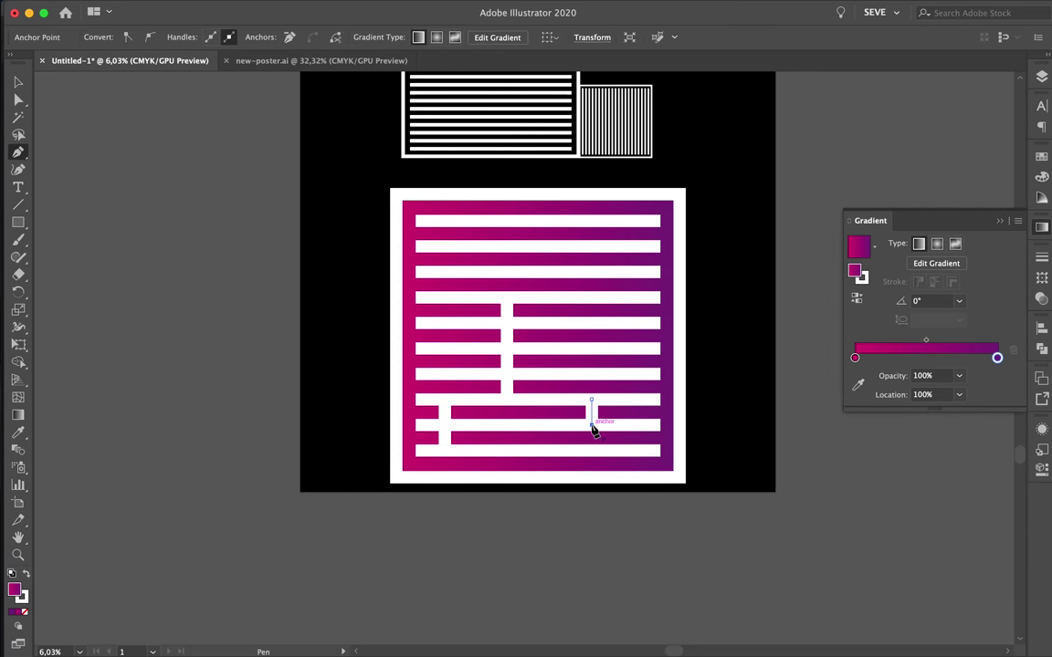
key("Escape")
left_click(558, 220)
left_click(558, 316)
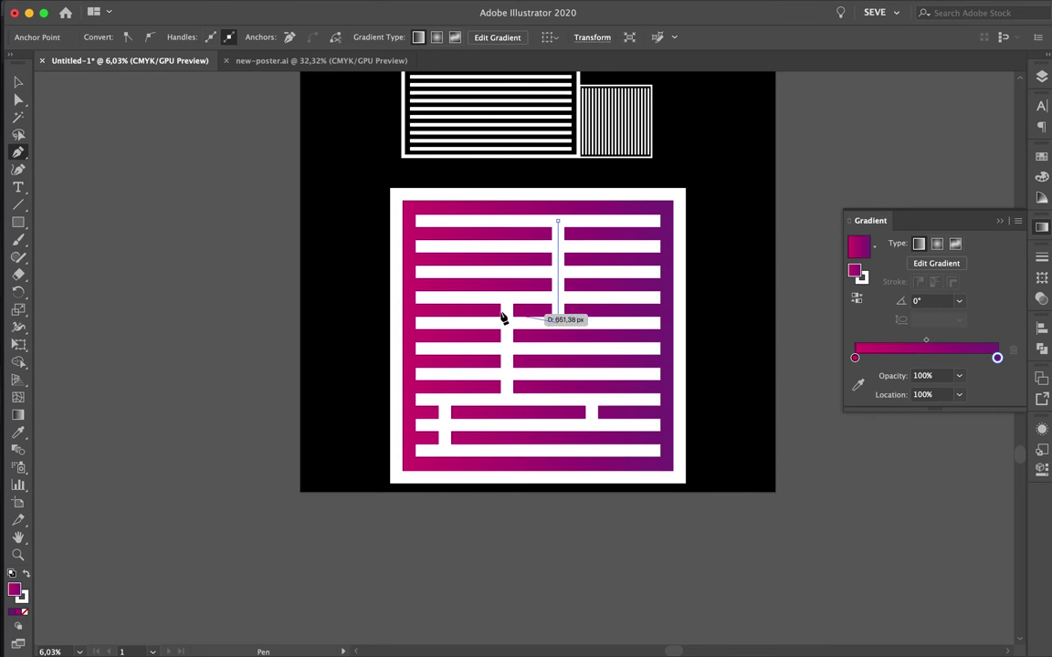
key("Escape")
left_click(433, 220)
left_click(433, 271)
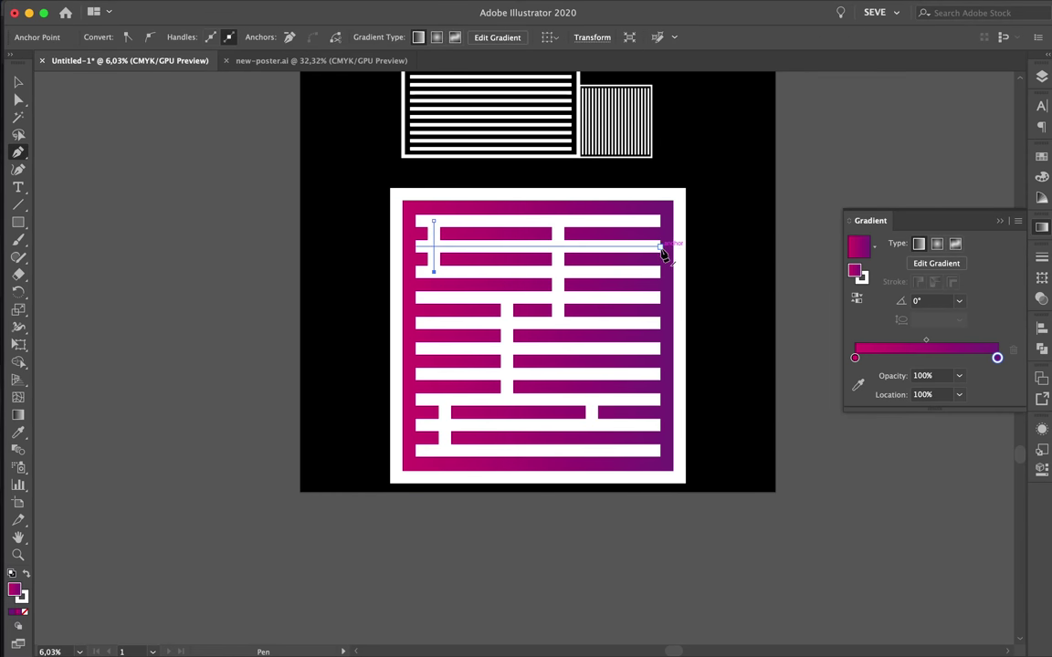
key("Escape")
left_click(416, 247)
left_click(660, 246)
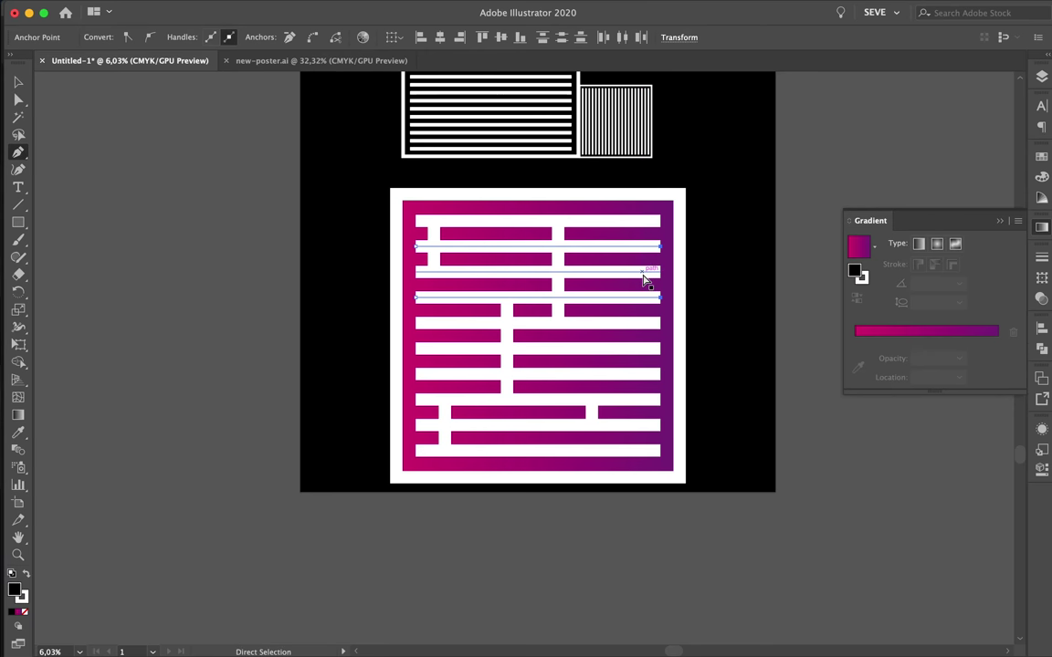
Add a horizontal bar across the upper stripes and two more vertical connectors
key("Escape")
left_click(746, 262)
key("Escape")
left_click(619, 349)
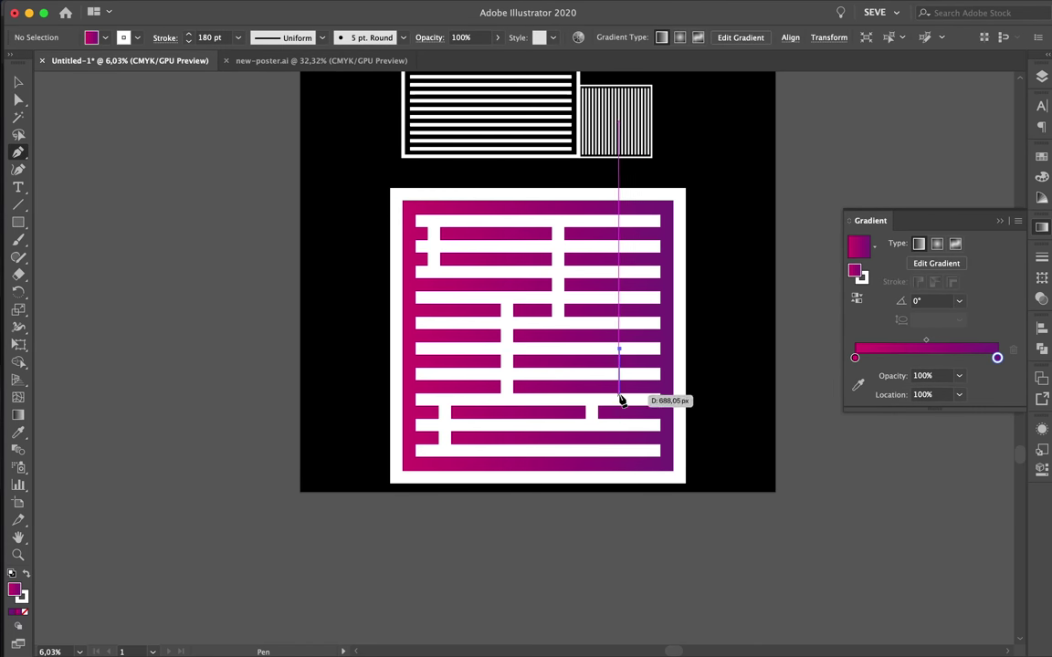
left_click(620, 400)
key("Escape")
left_click(462, 324)
left_click(462, 349)
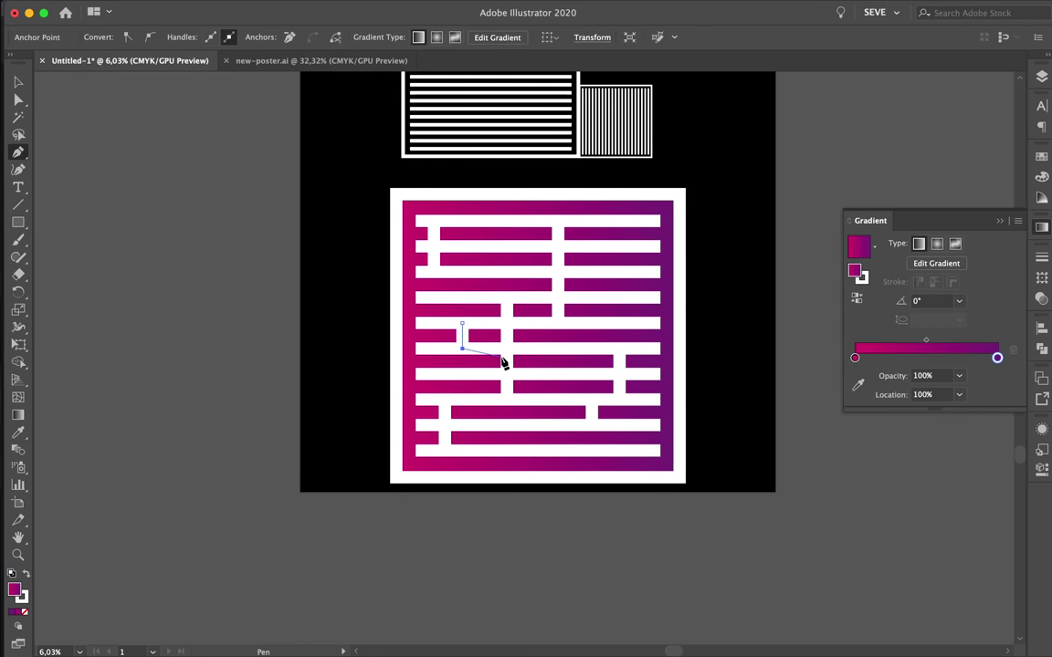
key("Escape")
scroll(720, 312, "down", 2)
scroll(721, 312, "up", 3)
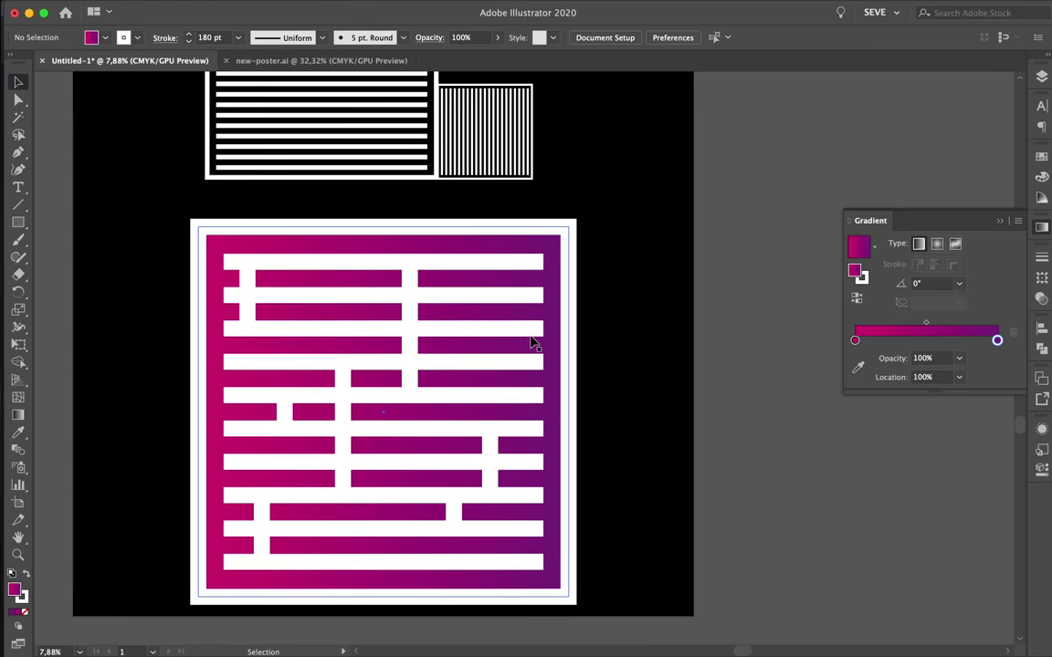
Move both striped squares off the artboard to its right
scroll(535, 340, "down", 4)
left_click_drag(391, 505, 604, 260)
left_click_drag(369, 127, 530, 228)
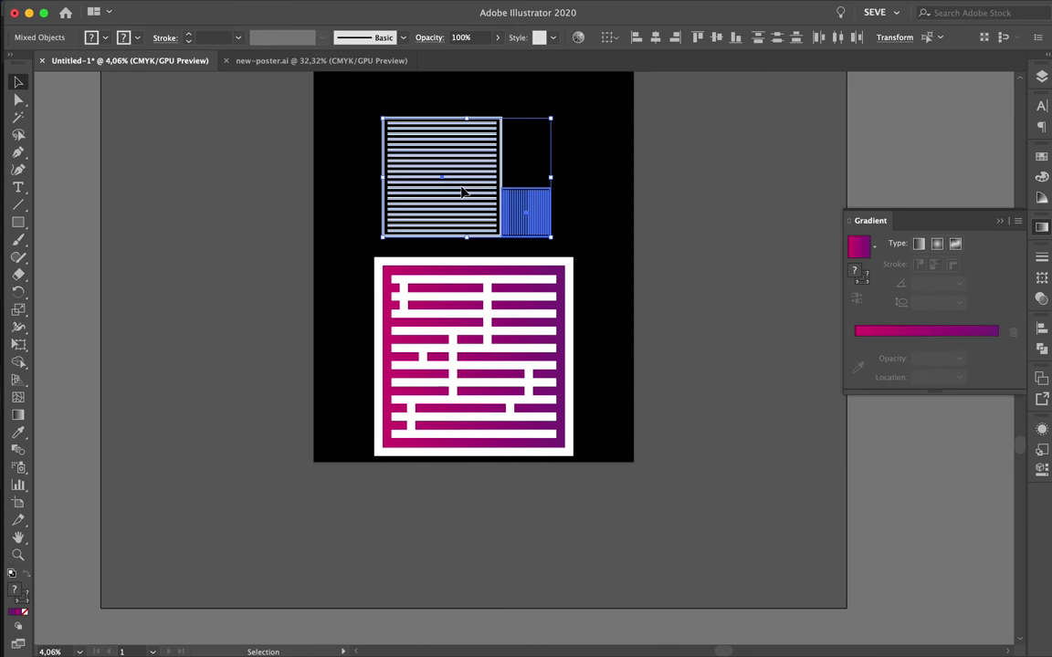
left_click_drag(462, 182, 712, 166)
Move the gradient maze up the artboard and shrink it from its top edge
left_click_drag(409, 203, 552, 448)
left_click_drag(505, 329, 485, 251)
scroll(485, 251, "up", 3)
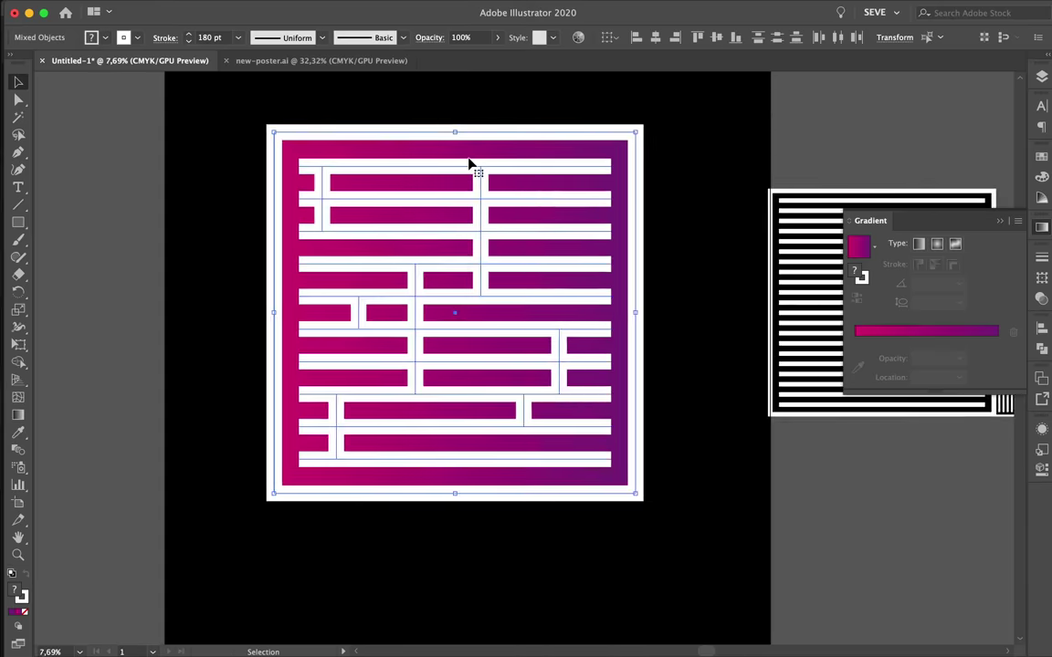
left_click_drag(469, 165, 453, 212)
left_click(333, 176)
Rotate the maze 90° so its bars run vertically
left_click_drag(638, 458, 541, 354)
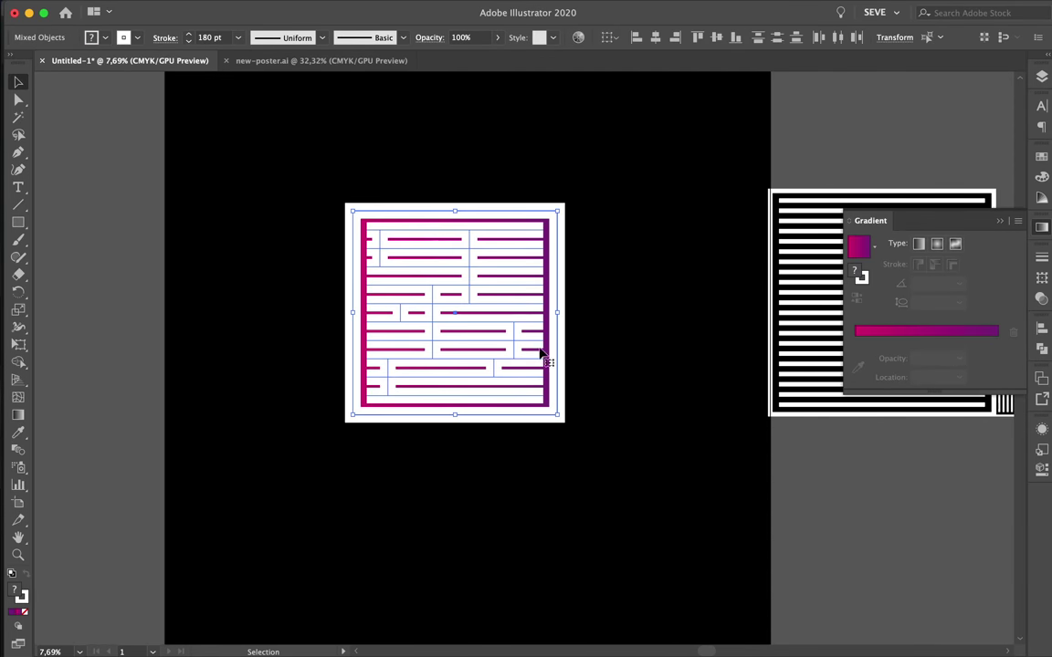
left_click_drag(345, 209, 559, 202)
left_click(647, 280)
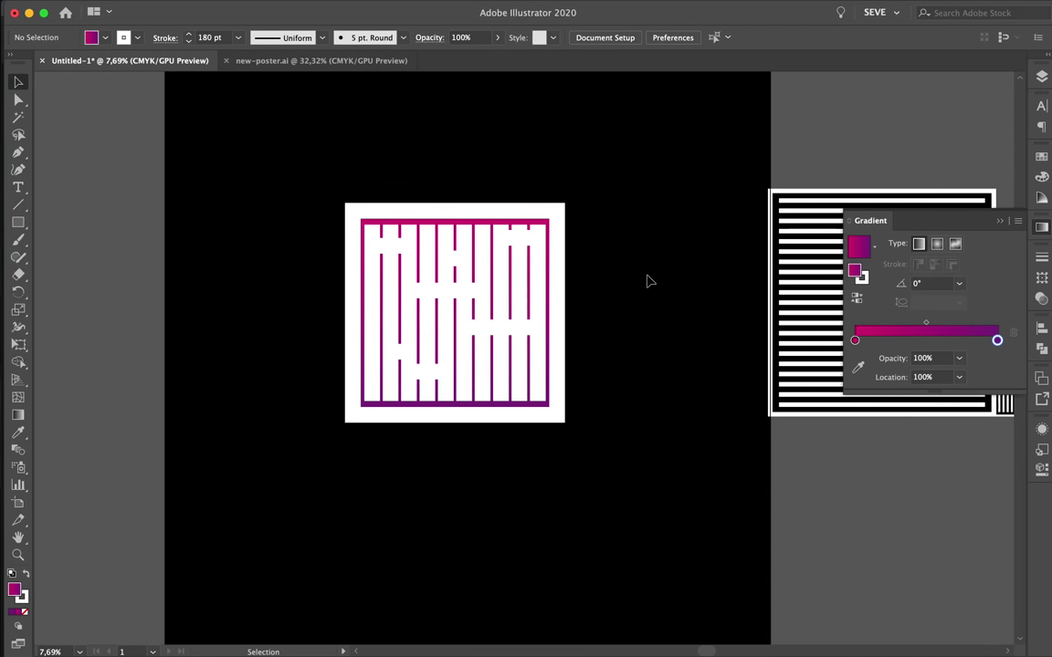
scroll(658, 270, "down", 3)
scroll(664, 251, "up", 2)
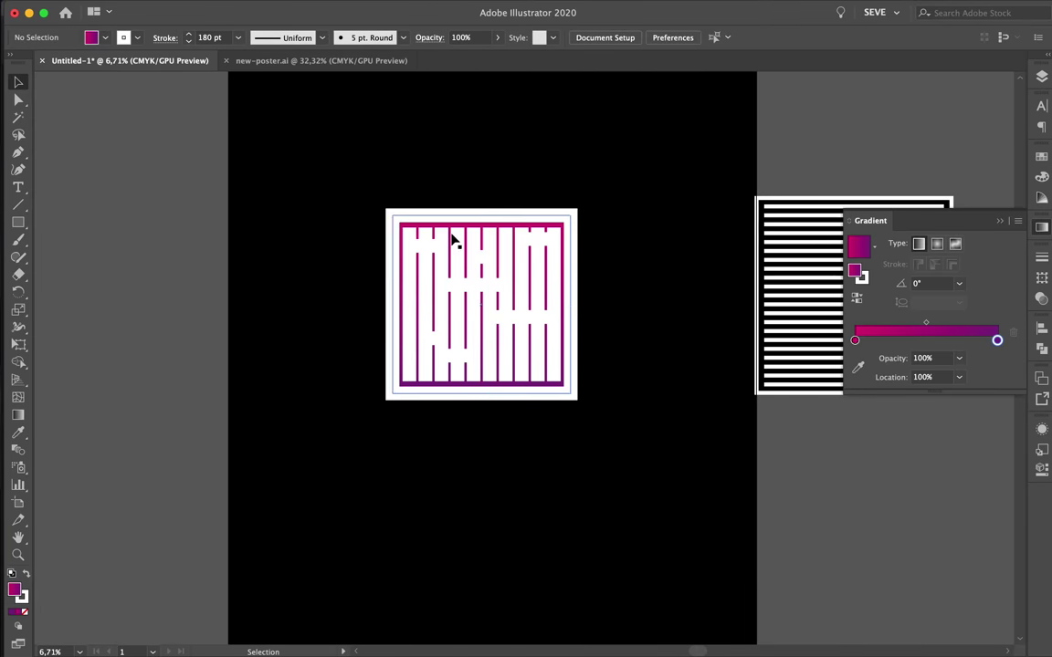
Set the maze bars' stroke weight to 119 pt
left_click(453, 237)
left_click(189, 41)
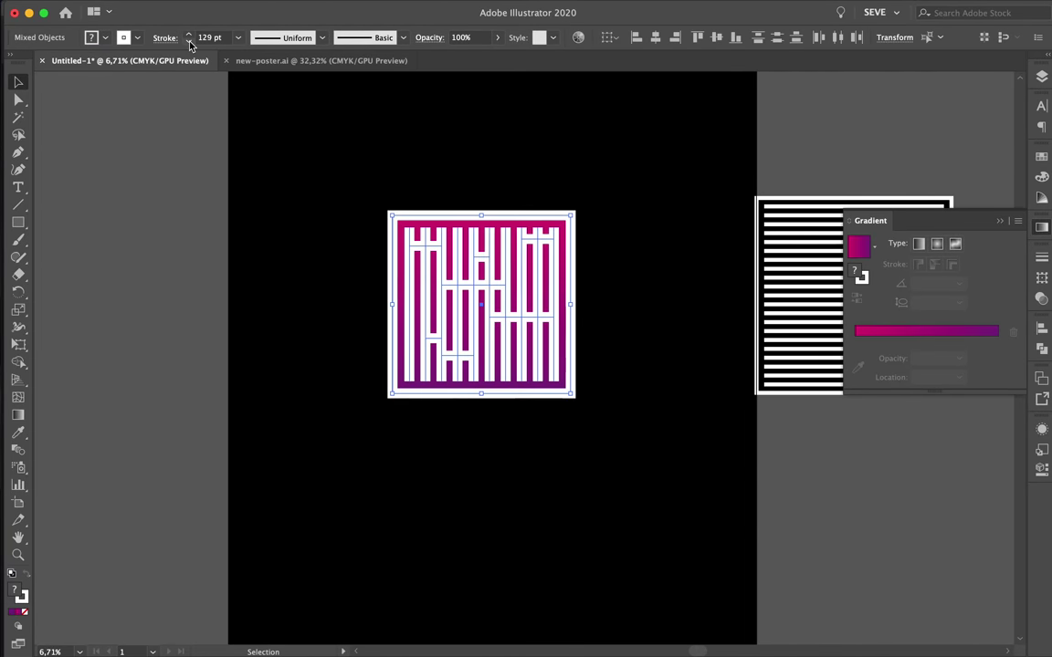
left_click(354, 198)
Nudge and rotate the maze again, then bring the striped square onto the artboard
left_click_drag(357, 198, 554, 371)
left_click_drag(488, 320, 496, 287)
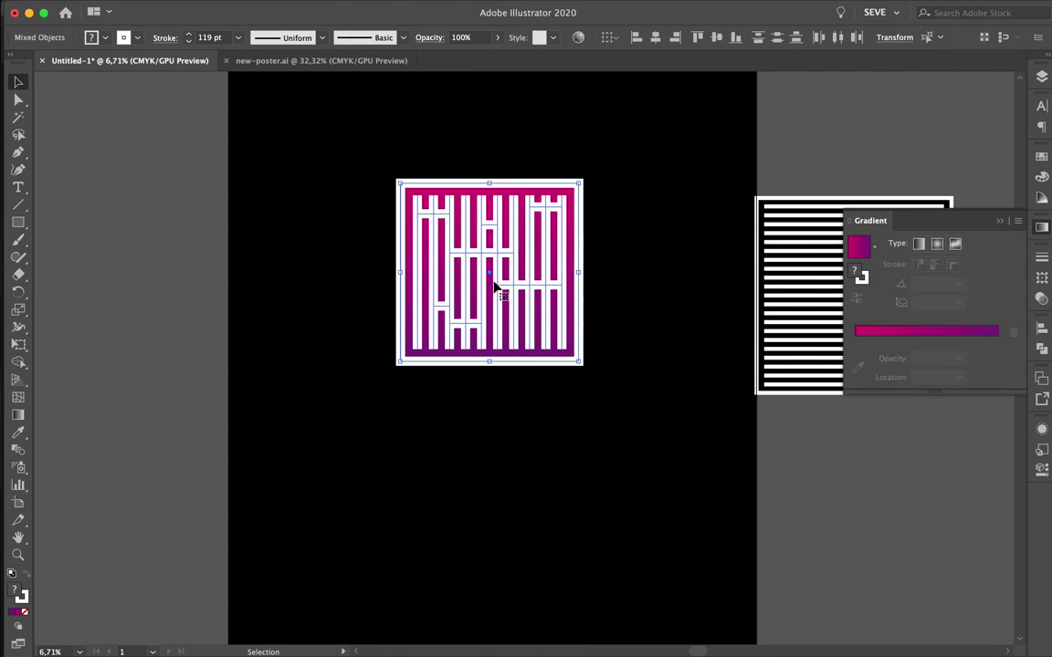
left_click_drag(394, 173, 625, 414)
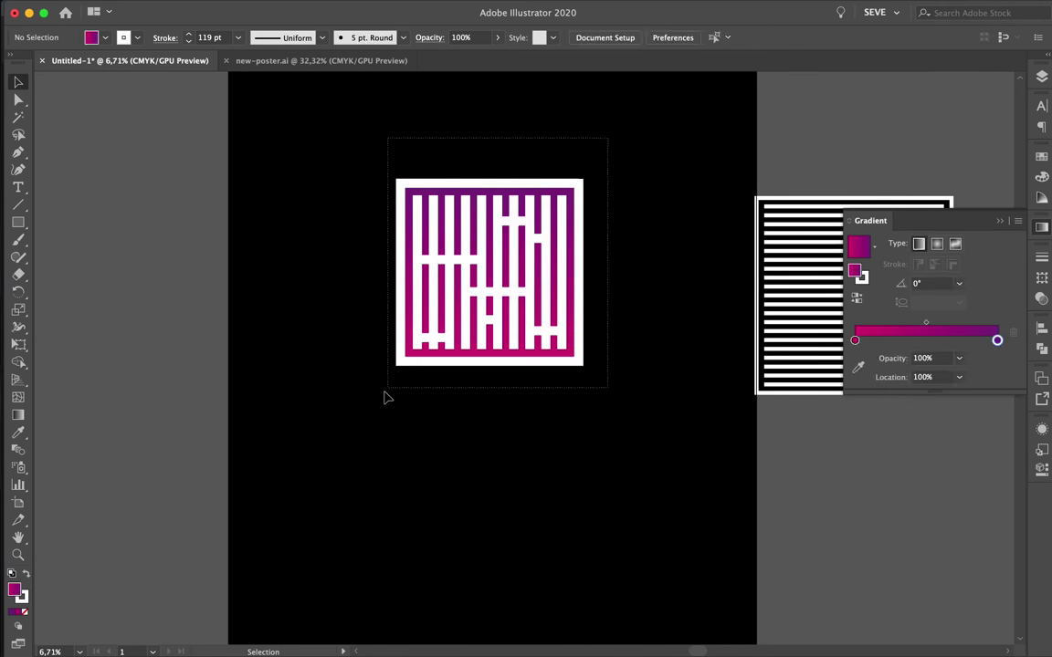
mouse_move(386, 397)
left_mouse_down()
mouse_move(585, 176)
mouse_move(645, 233)
left_mouse_up()
key("super+minus")
key("super+0")
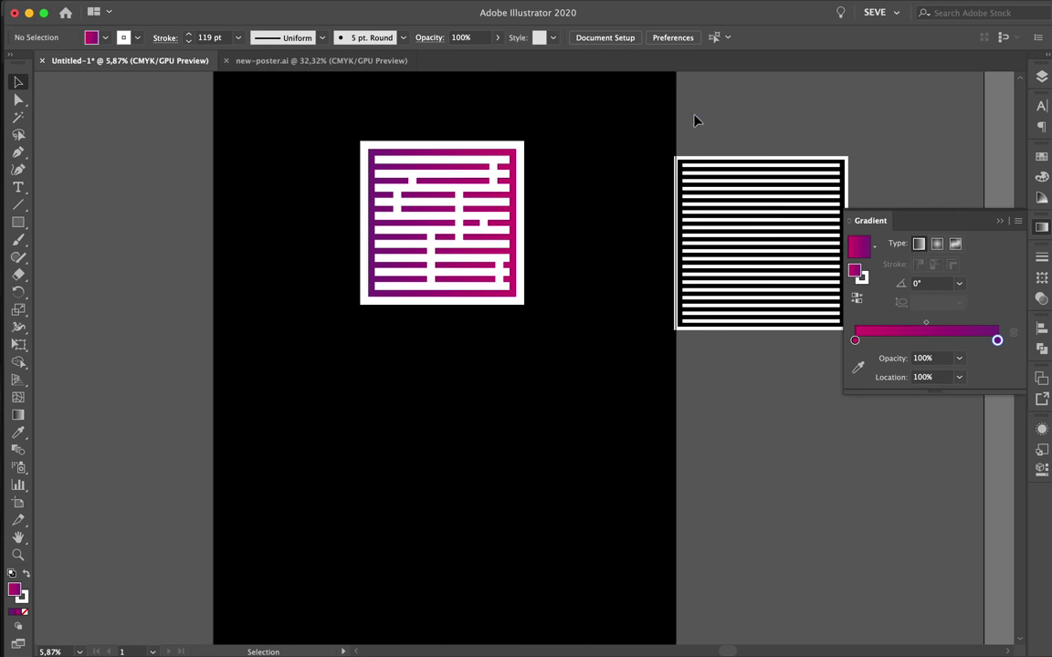
left_click_drag(760, 281, 454, 526)
Expand the striped square into filled shapes with Object > Expand
left_click(220, 7)
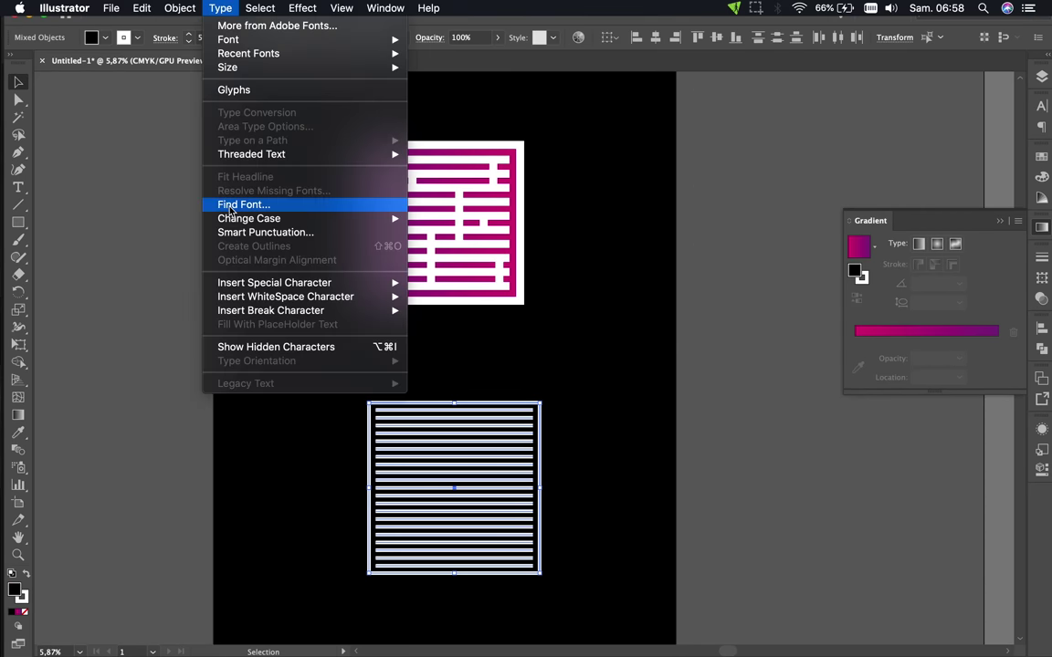
left_click(190, 169)
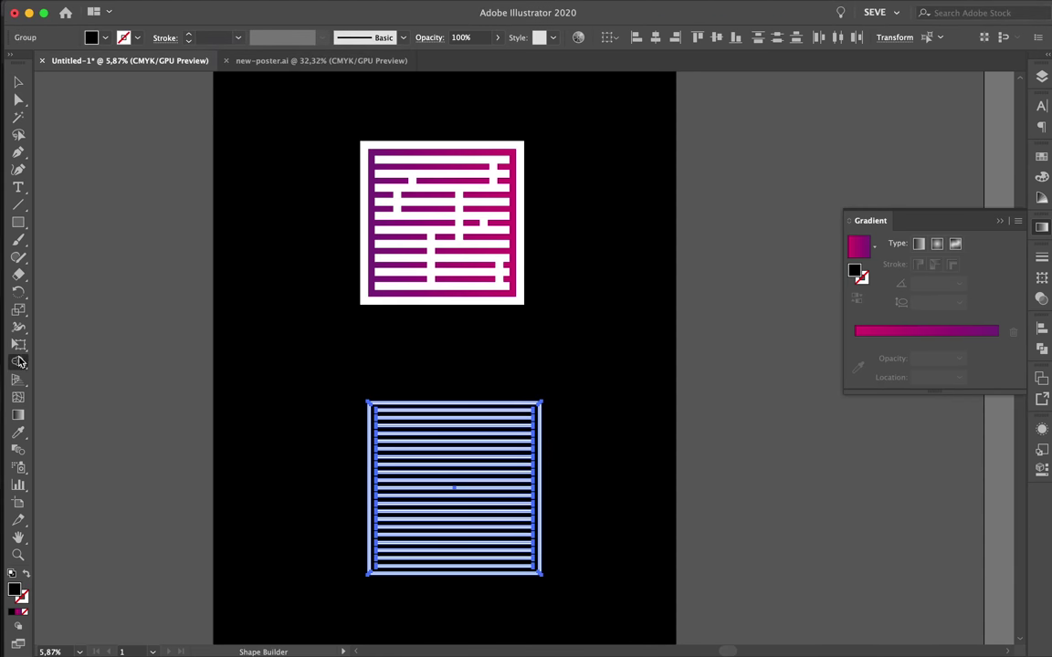
left_click(19, 292)
left_click(19, 344)
left_click(18, 484)
Browse the toolbar flyouts and pick the Warp tool
left_click(18, 520)
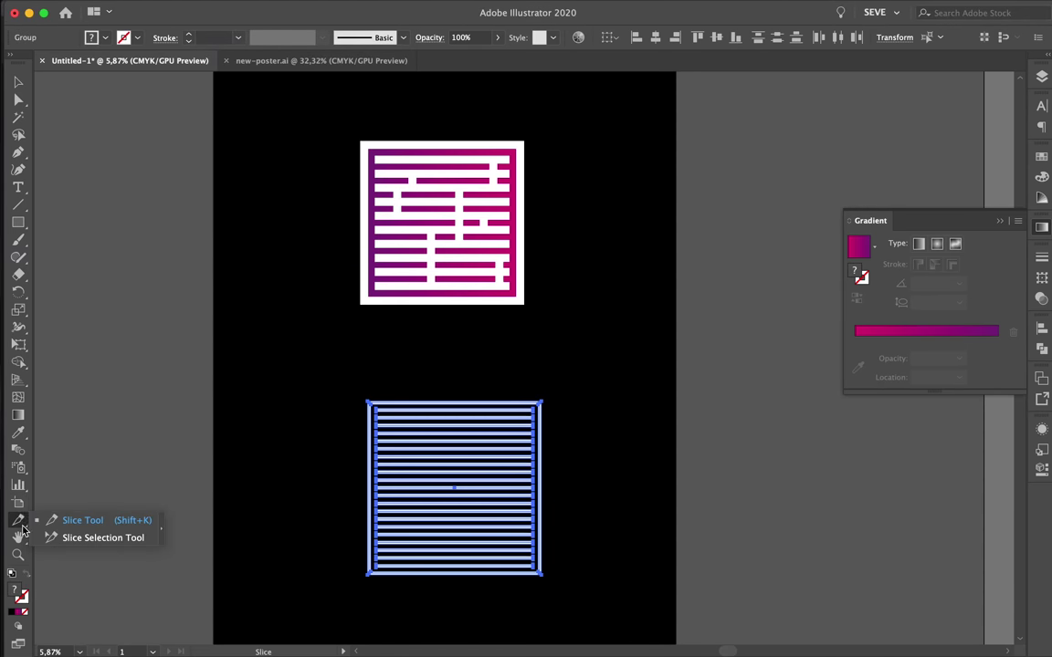
left_click(19, 361)
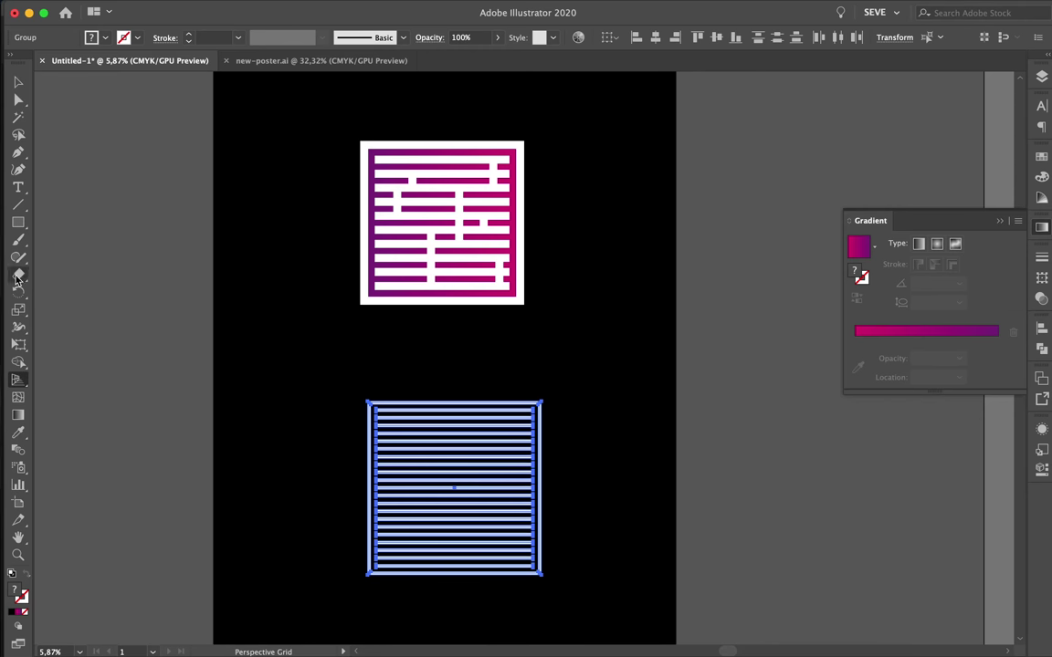
left_click(19, 151)
left_click(18, 186)
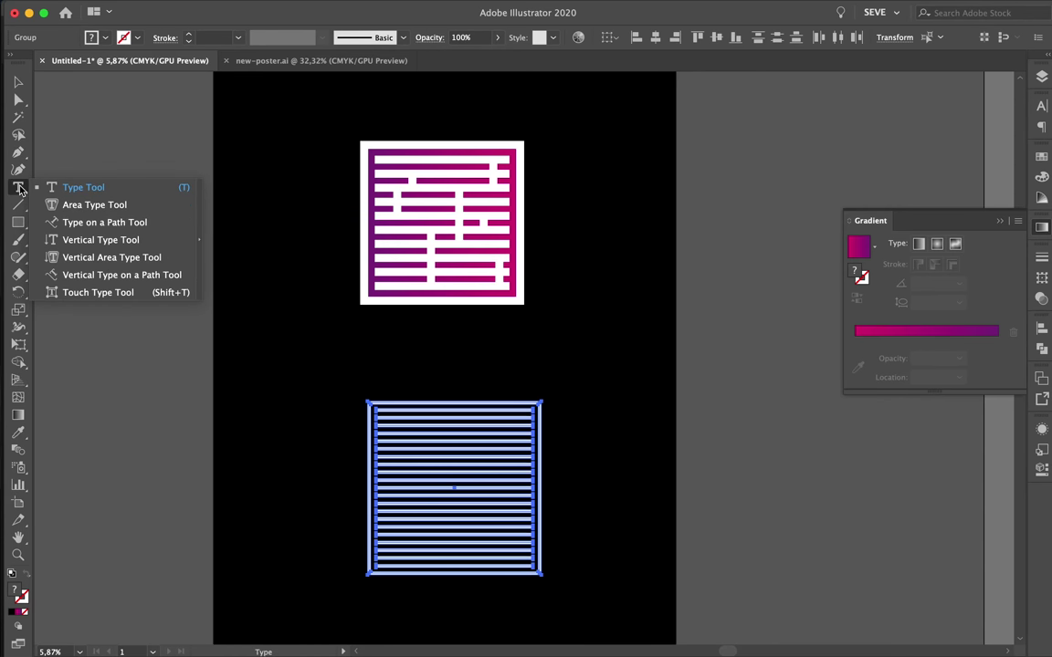
left_click(18, 221)
left_click(18, 274)
left_click(18, 309)
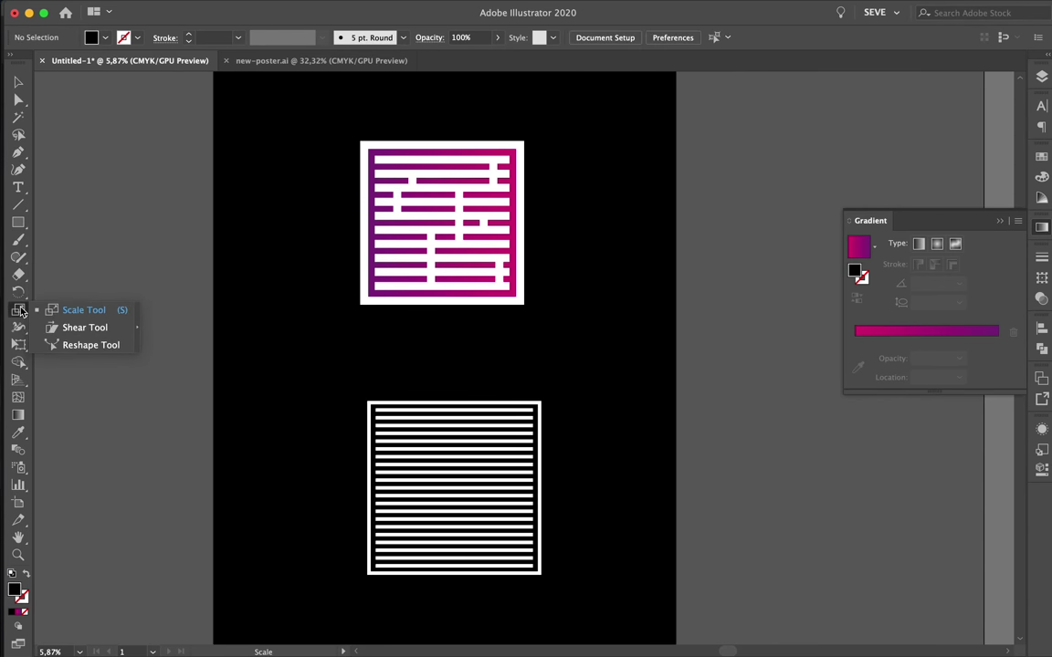
left_click(18, 331)
left_click(68, 343)
Warp the striped square with bulges along its top, middle, right side and corner
left_click_drag(371, 411, 477, 378)
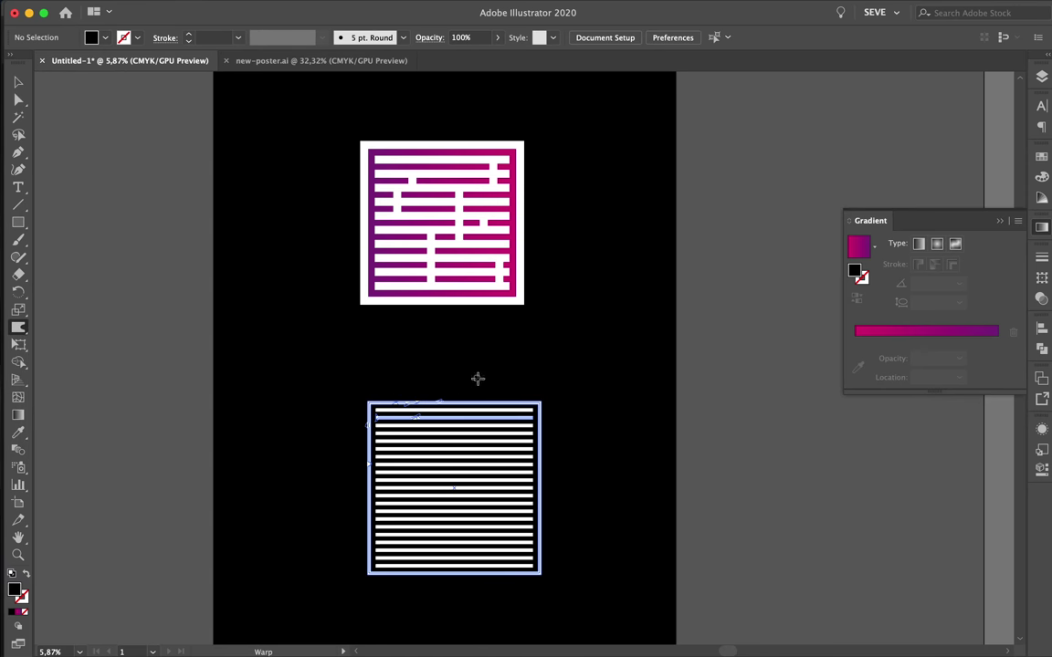
scroll(404, 492, "up", 1)
scroll(404, 489, "up", 1)
left_click_drag(389, 486, 563, 486)
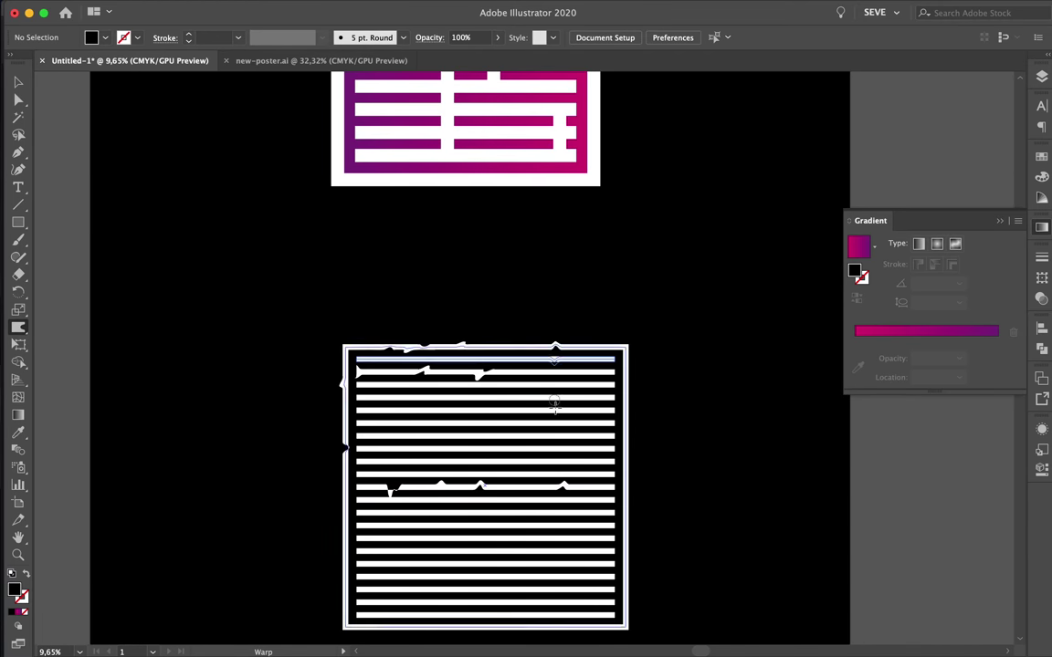
left_click_drag(556, 347, 557, 434)
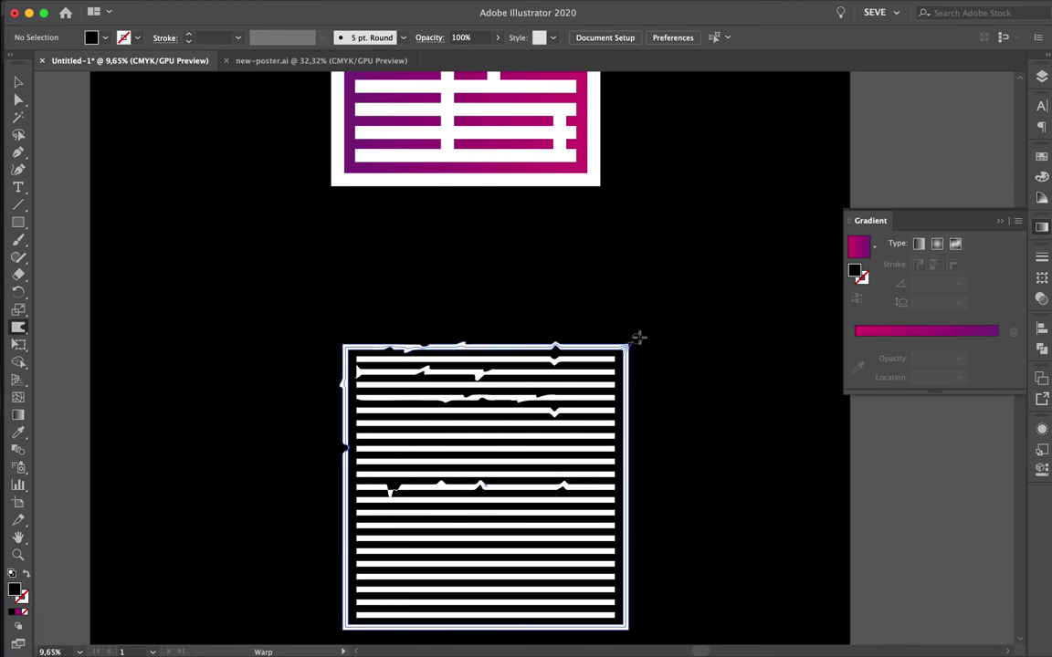
left_click_drag(638, 337, 647, 371)
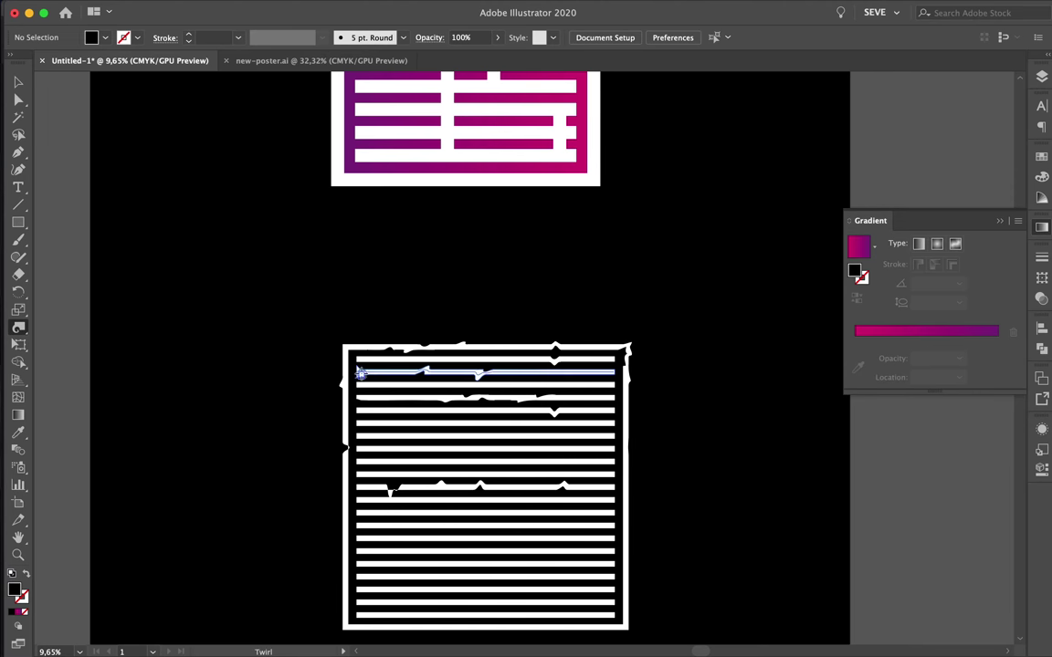
Twirl the square's top-left edge and a wavy line, then undo back to straight stripes
left_click_drag(361, 375, 347, 408)
left_click_drag(340, 558, 624, 553)
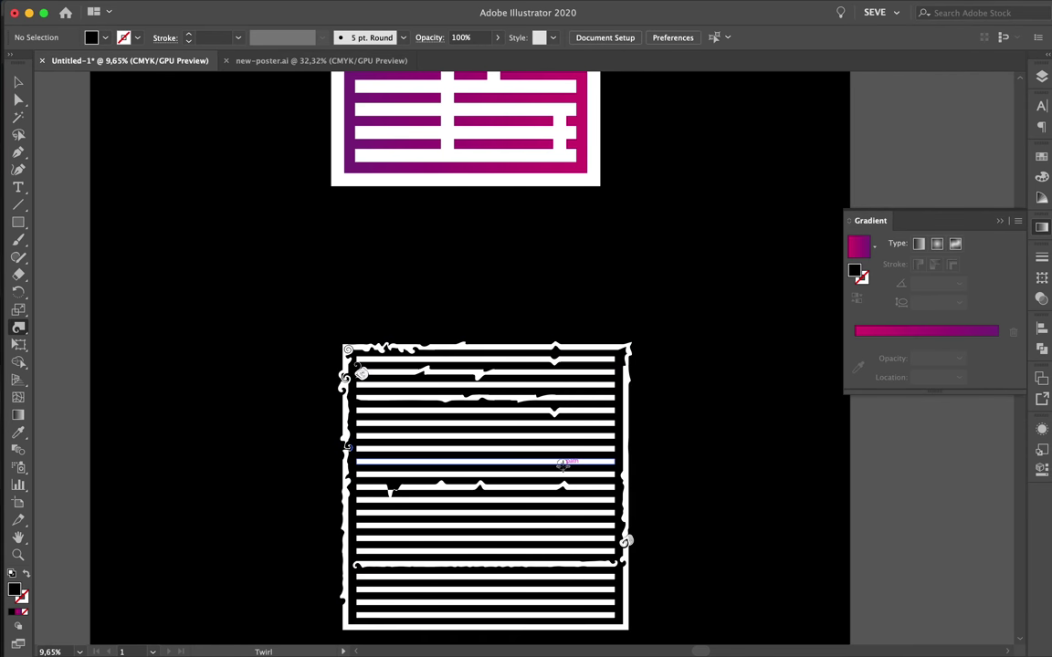
key("ctrl+z")
key("ctrl+z")
key("ctrl+z")
key("ctrl+shift+z")
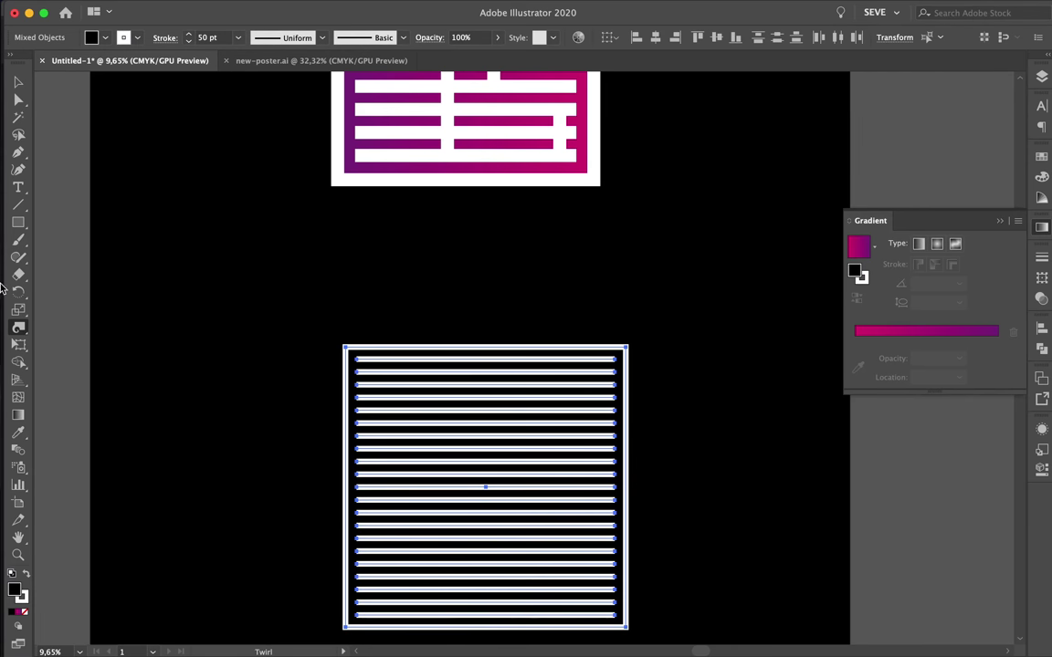
Try a different stripe stroke weight, then revert it to 50 pt
right_click(313, 299)
left_click(238, 37)
left_click(239, 336)
key("ctrl+z")
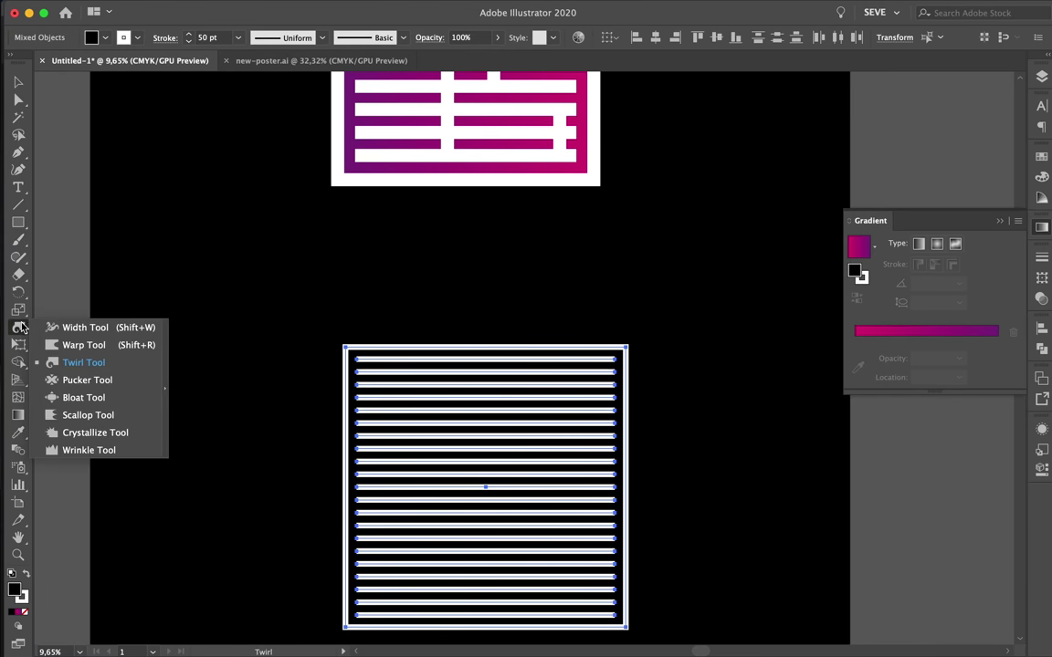
Group the stripe lines with Object > Group
left_click_drag(18, 327, 86, 361)
right_click(423, 330)
key("Escape")
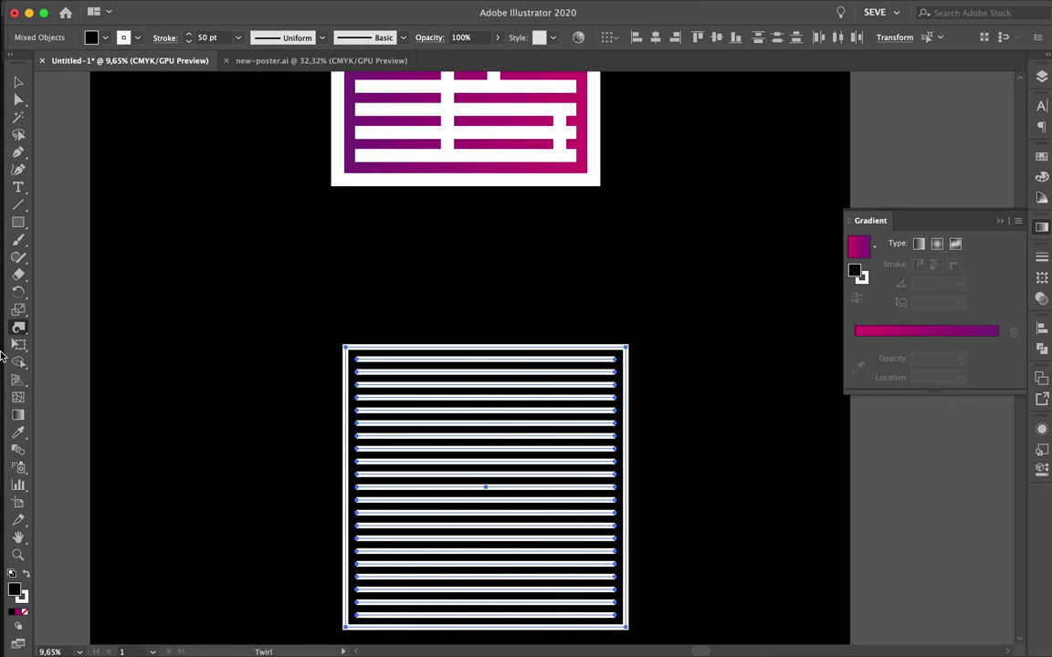
left_click(181, 7)
left_click(194, 174)
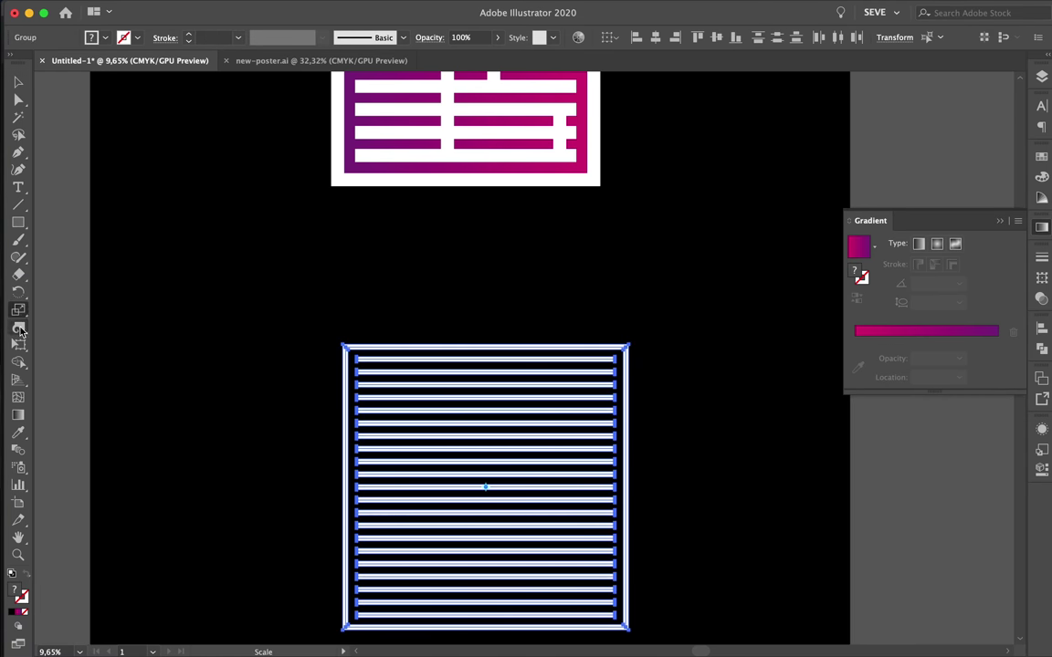
Set the Twirl tool options to a 1000 px width and 40° twirl rate
double_click(19, 329)
left_click(475, 200)
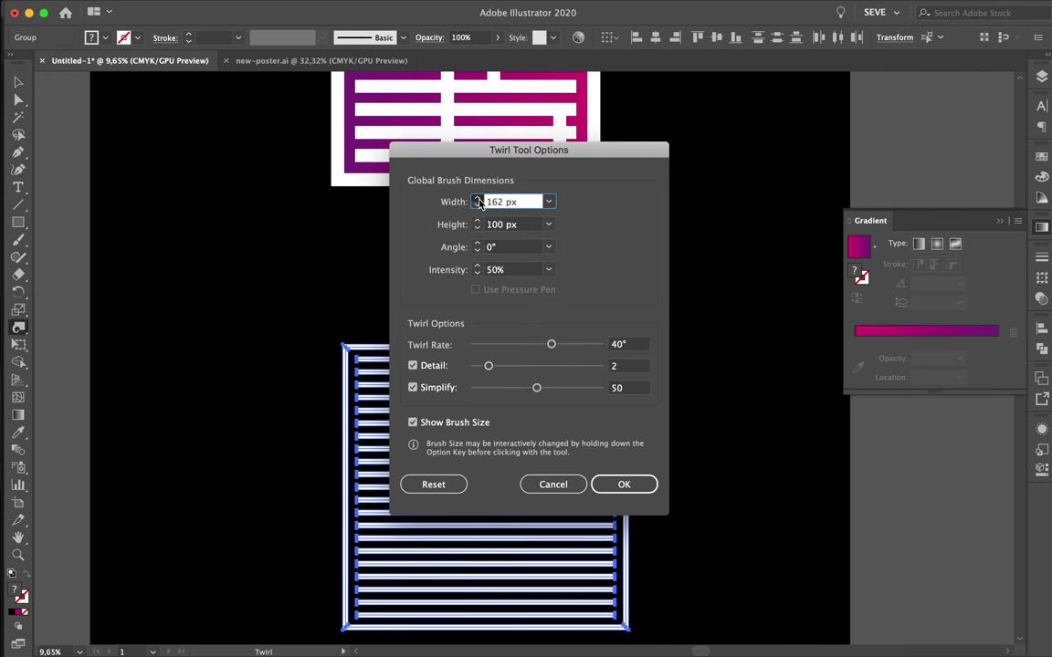
left_click(630, 484)
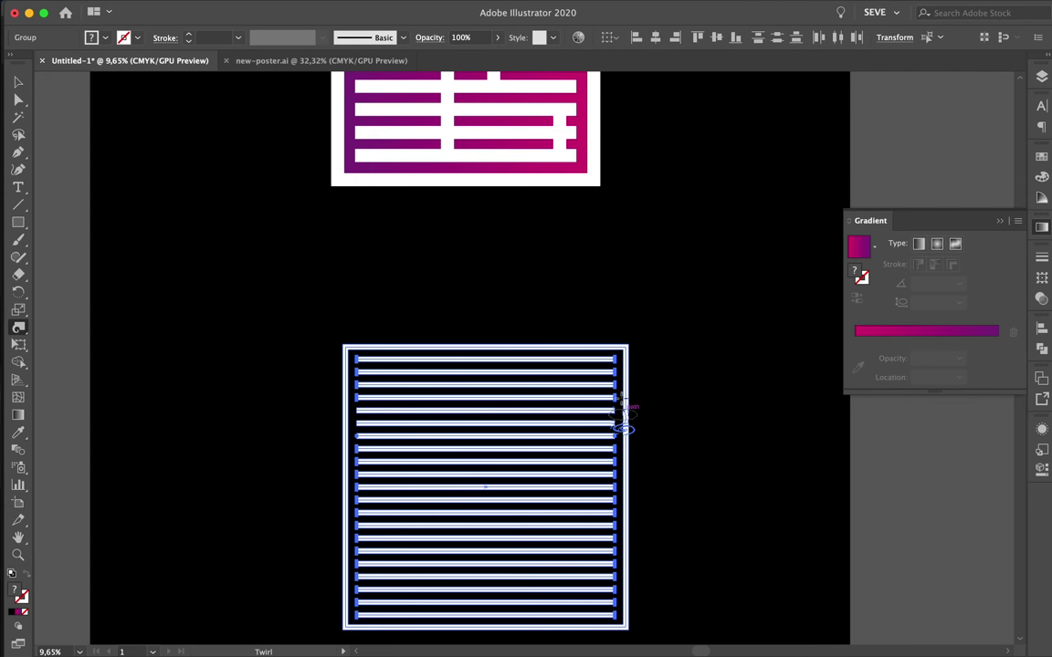
key("cmd+z")
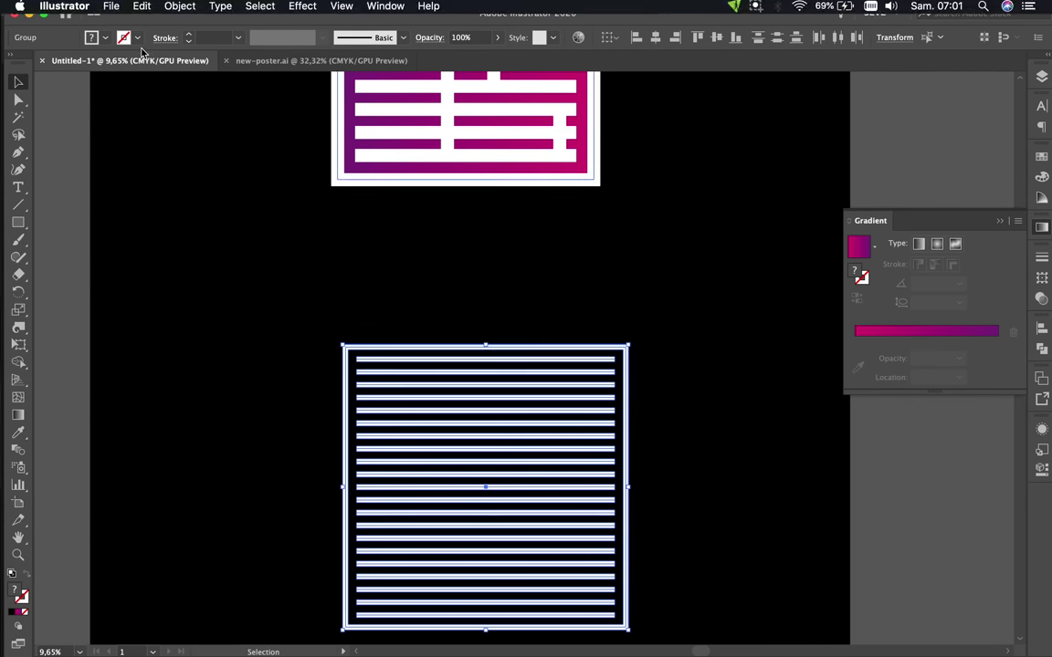
double_click(19, 329)
type("50")
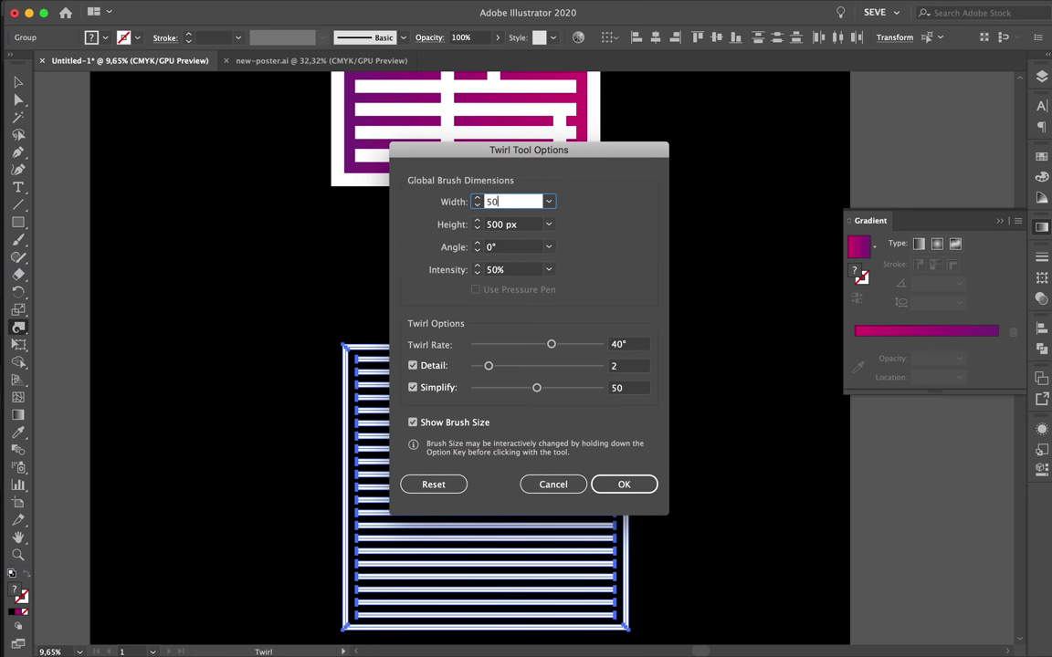
key("Return")
double_click(18, 329)
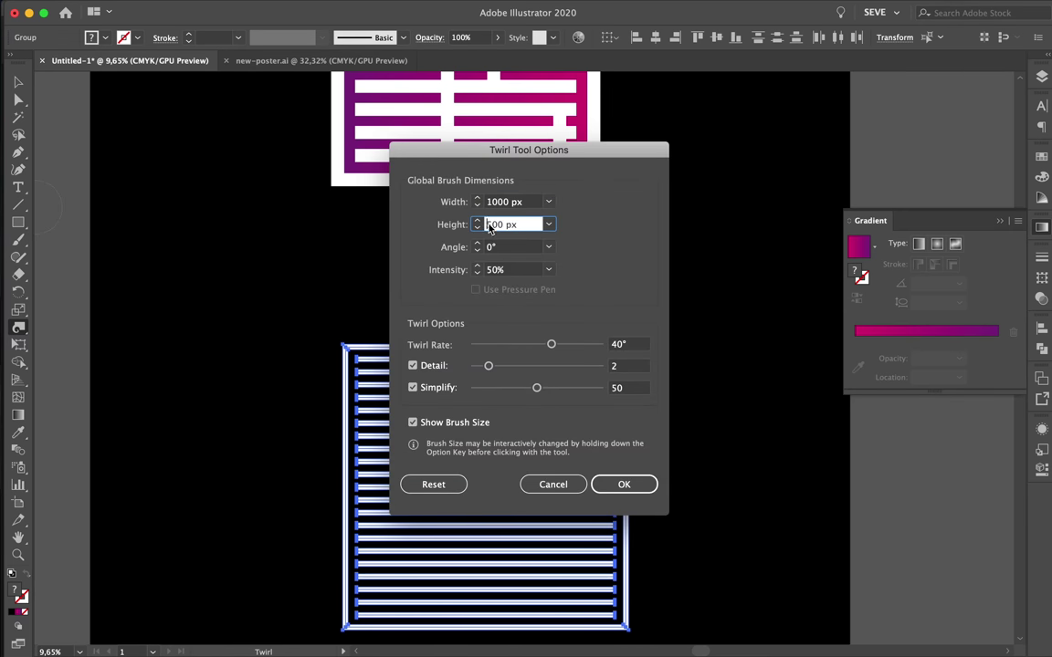
left_click(630, 483)
Test twirls on the striped square, then undo back to plain stripes
left_click_drag(610, 364, 427, 334)
key("cmd+z")
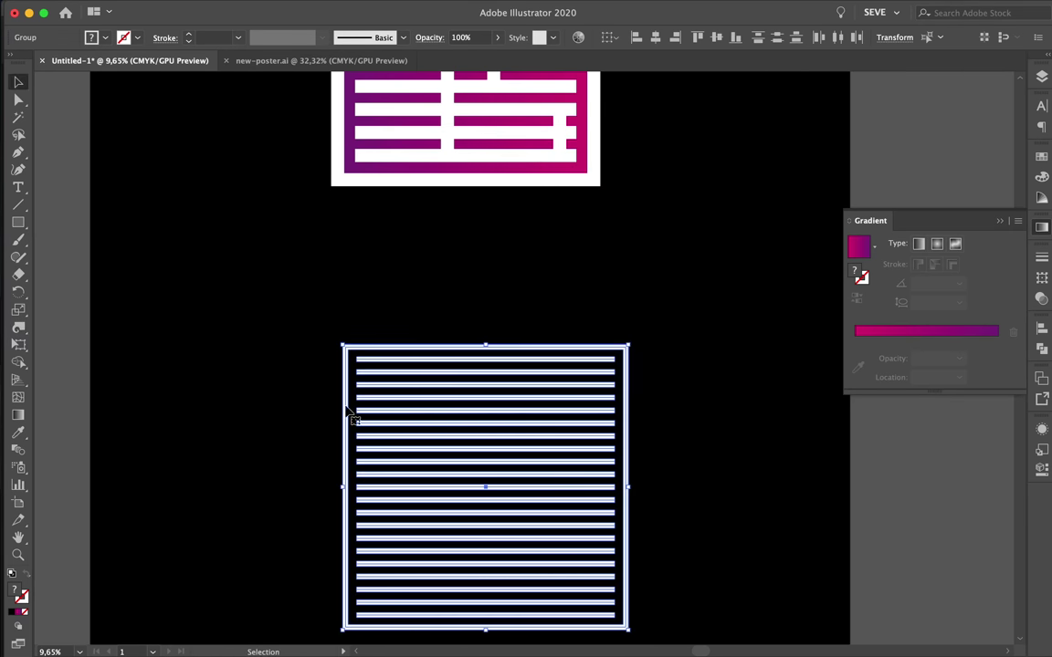
key("cmd+0")
key("b")
mouse_move(394, 386)
left_mouse_down()
mouse_move(383, 538)
mouse_move(425, 448)
left_mouse_up()
key("v")
left_click(584, 433)
key("cmd+z")
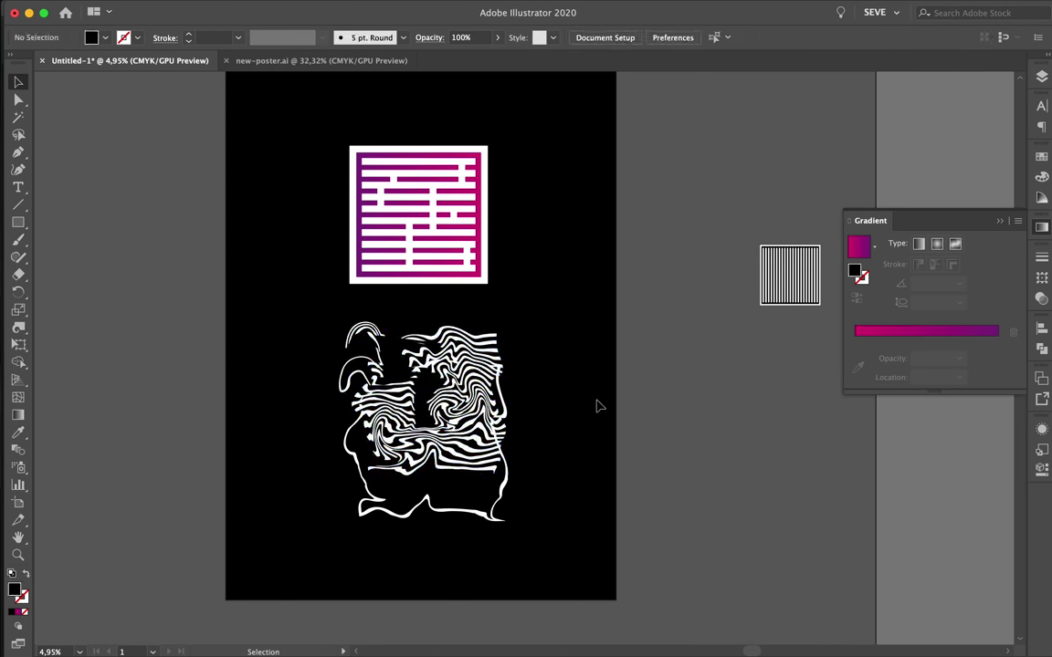
key("cmd+z")
key("cmd+z")
mouse_move(19, 327)
left_mouse_down()
mouse_move(94, 424)
mouse_move(92, 400)
left_mouse_up()
Pick the Bloat tool, try bloating the square's top and bottom, then undo it
double_click(18, 327)
left_click(620, 408)
left_click_drag(457, 383, 366, 438)
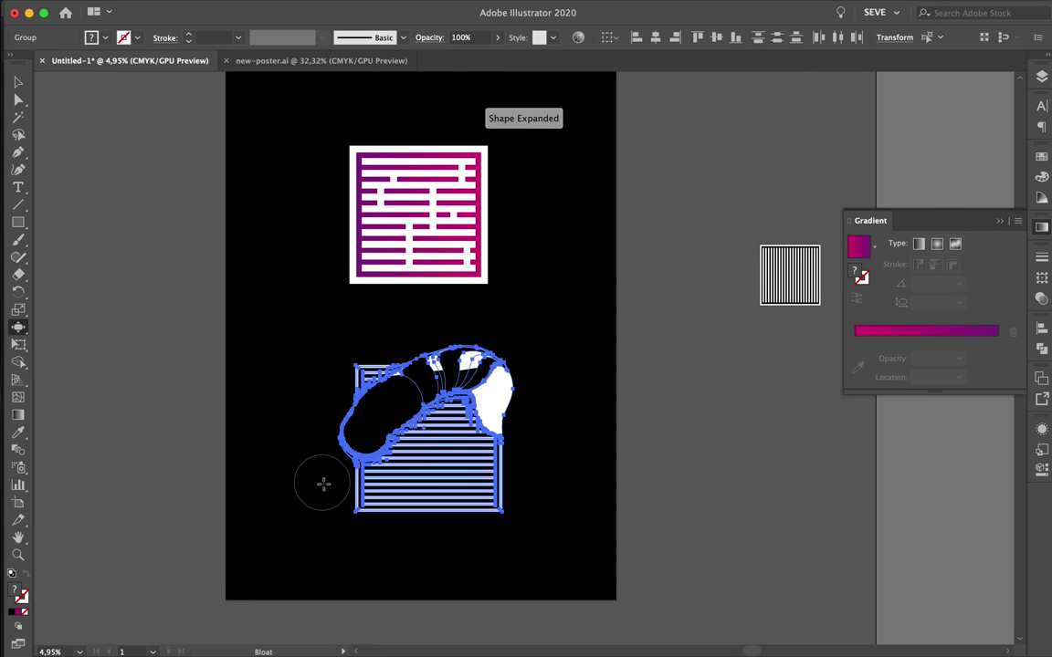
mouse_move(322, 484)
left_mouse_down()
mouse_move(493, 523)
mouse_move(453, 573)
left_mouse_up()
key("v")
left_click(505, 564)
key("cmd+z")
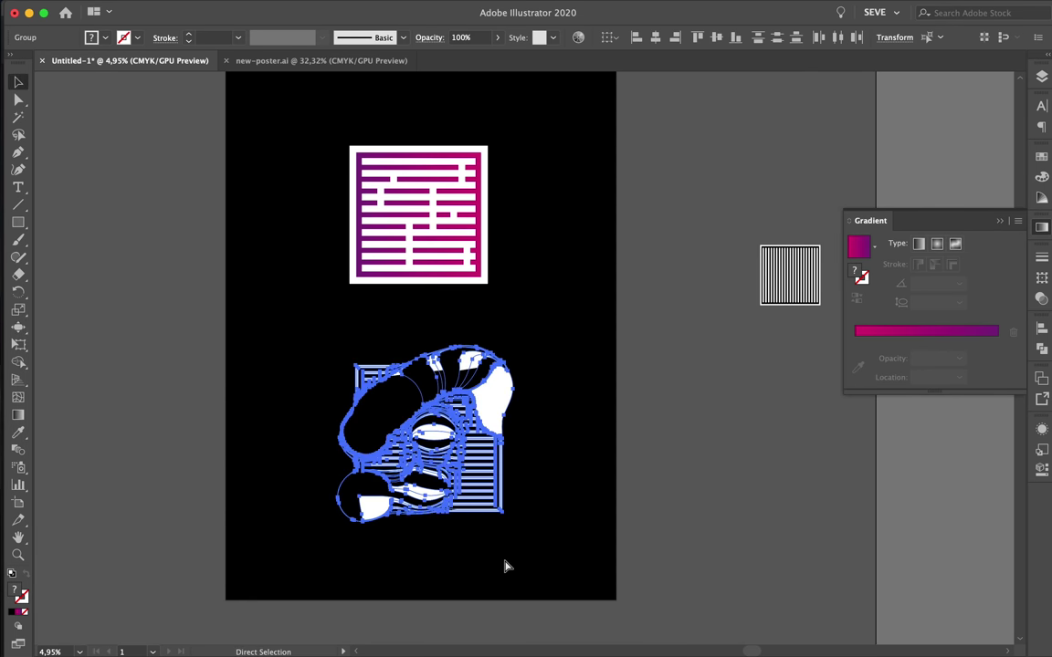
key("cmd+z")
Bloat round bulges into the striped square's left and right edges
left_click(18, 239)
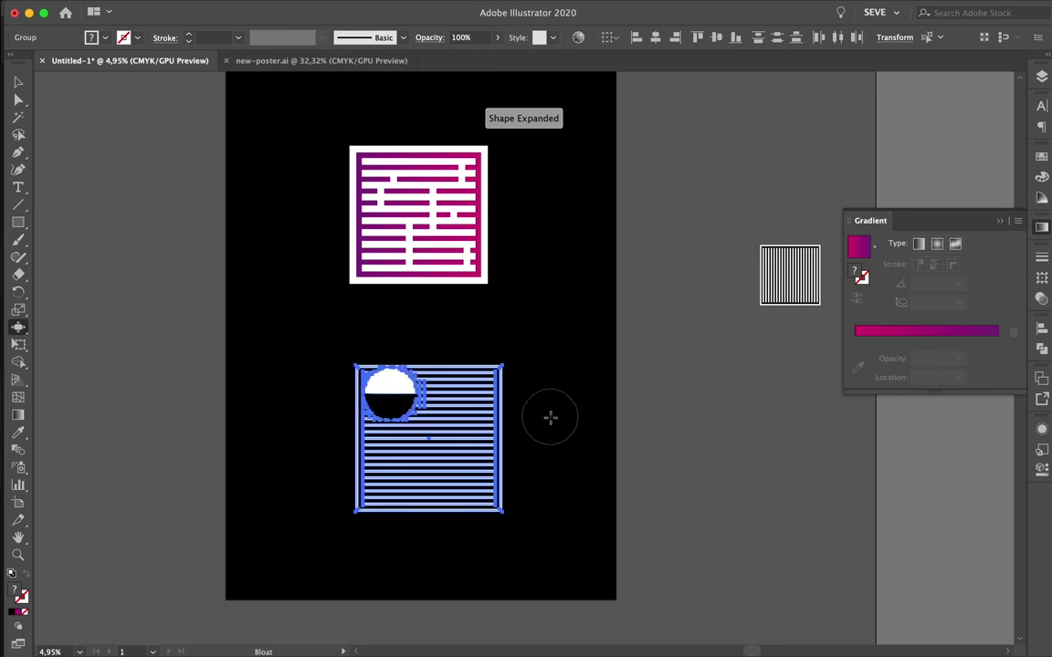
key("super+z")
key("v")
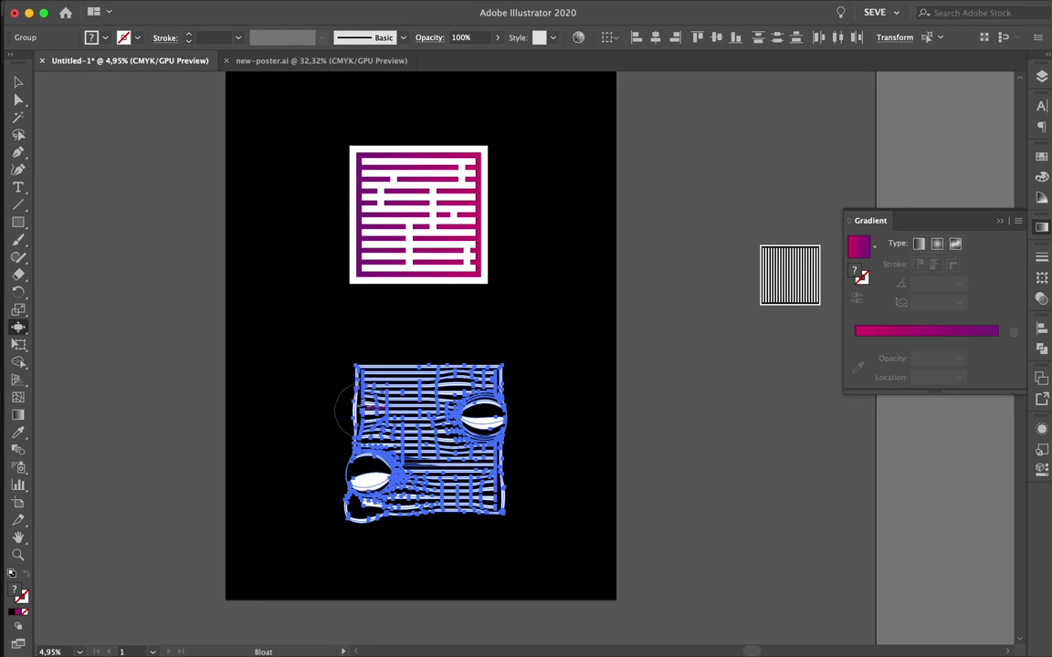
left_click(352, 411)
key("v")
left_click(621, 415)
left_click(578, 634)
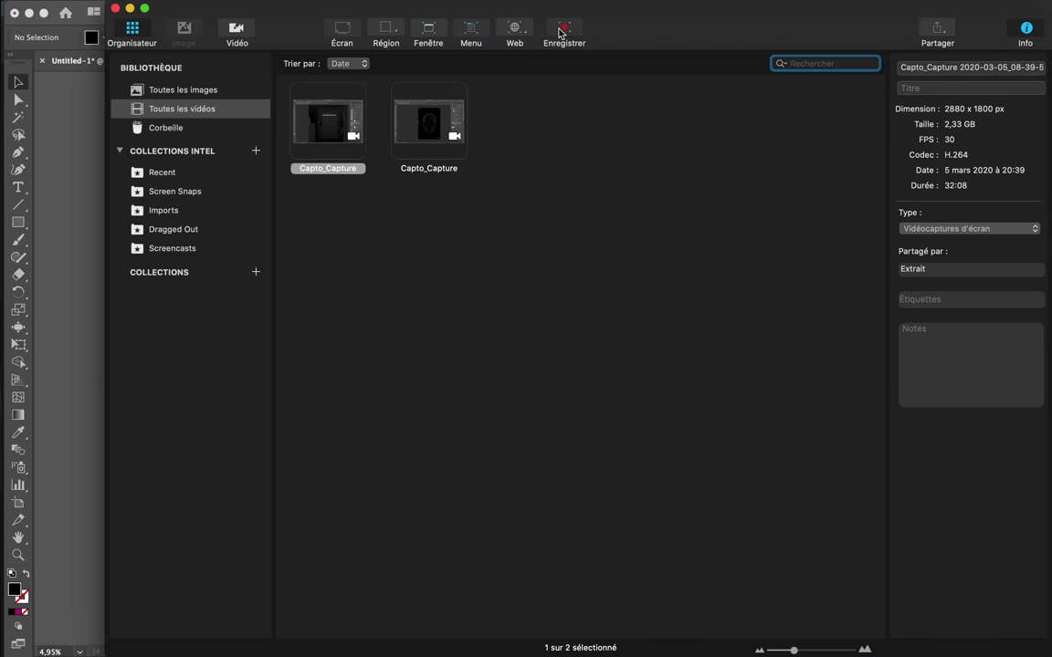
left_click(756, 9)
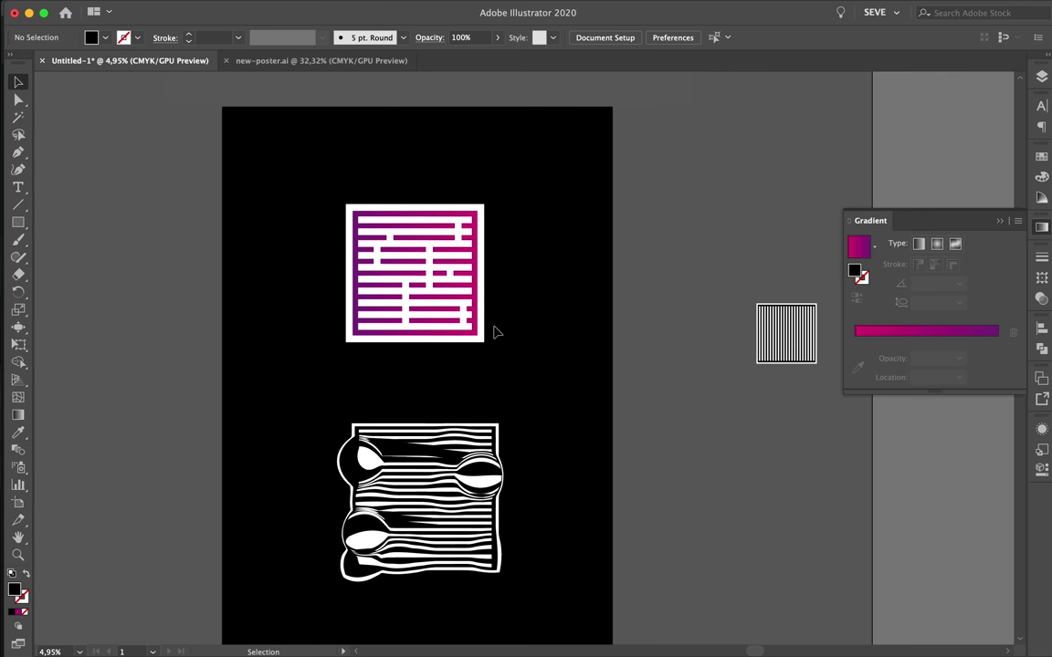
Duplicate the magenta maze to the left of the artboard
left_click(415, 274)
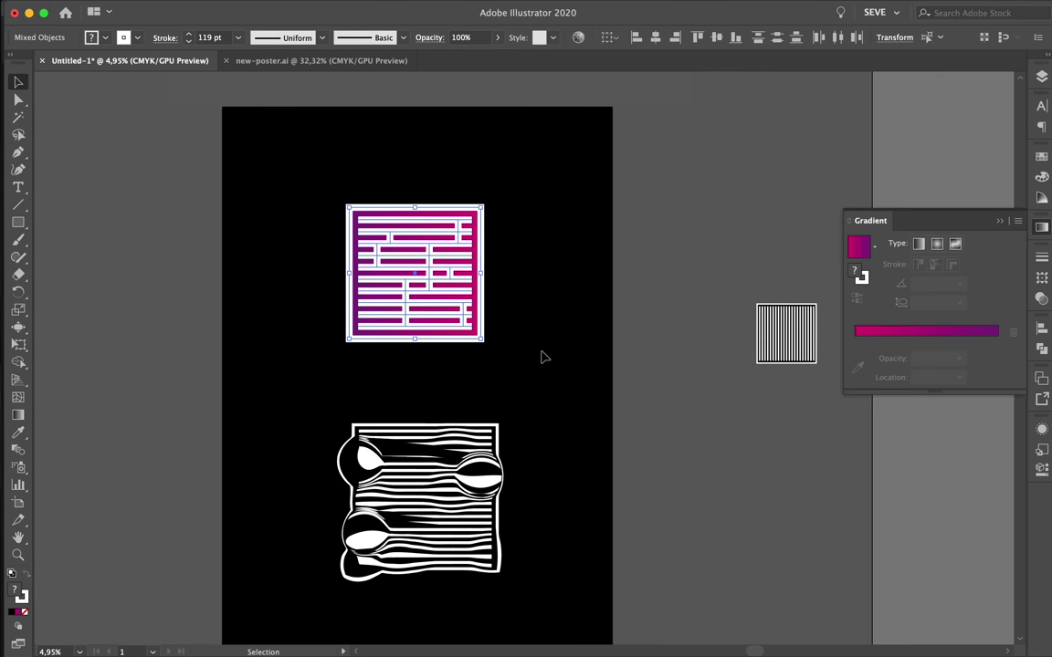
left_click_drag(456, 310, 145, 308)
left_click(16, 330)
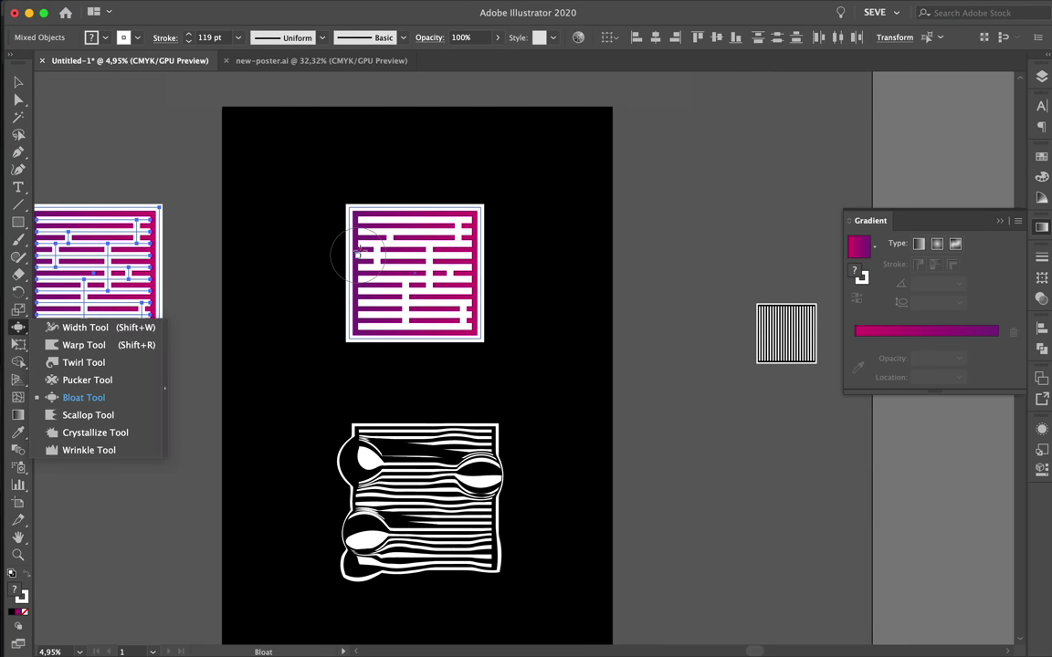
key("v")
Expand the original maze and merge its pieces with Pathfinder Unite
left_click(415, 274)
left_click(180, 7)
left_click(195, 168)
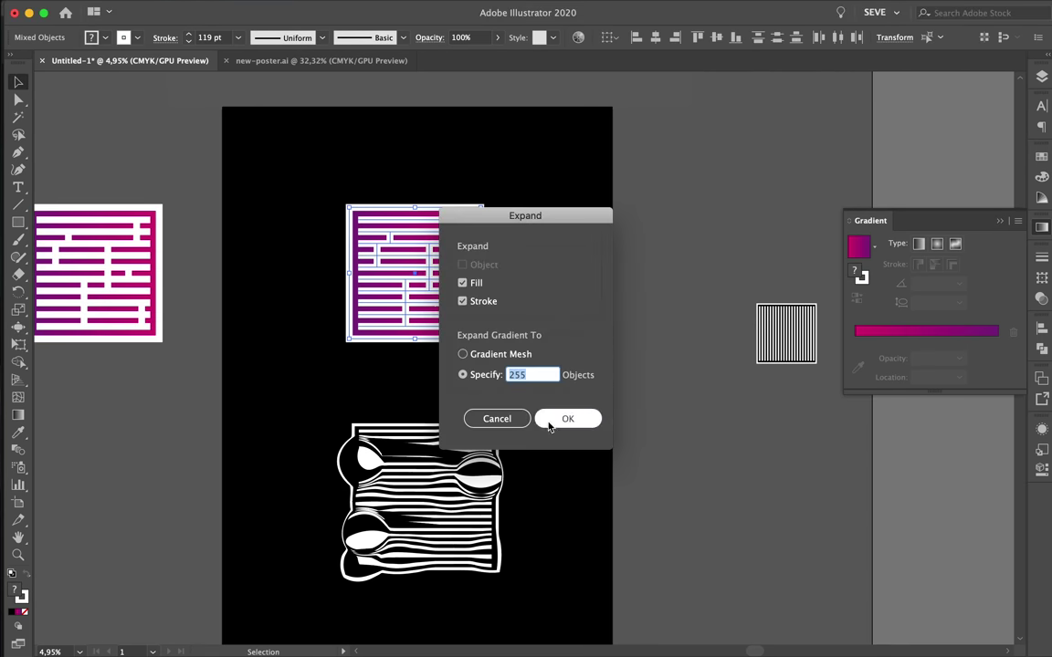
key("Return")
scroll(404, 283, "up", 3)
left_click(1042, 297)
left_click(895, 399)
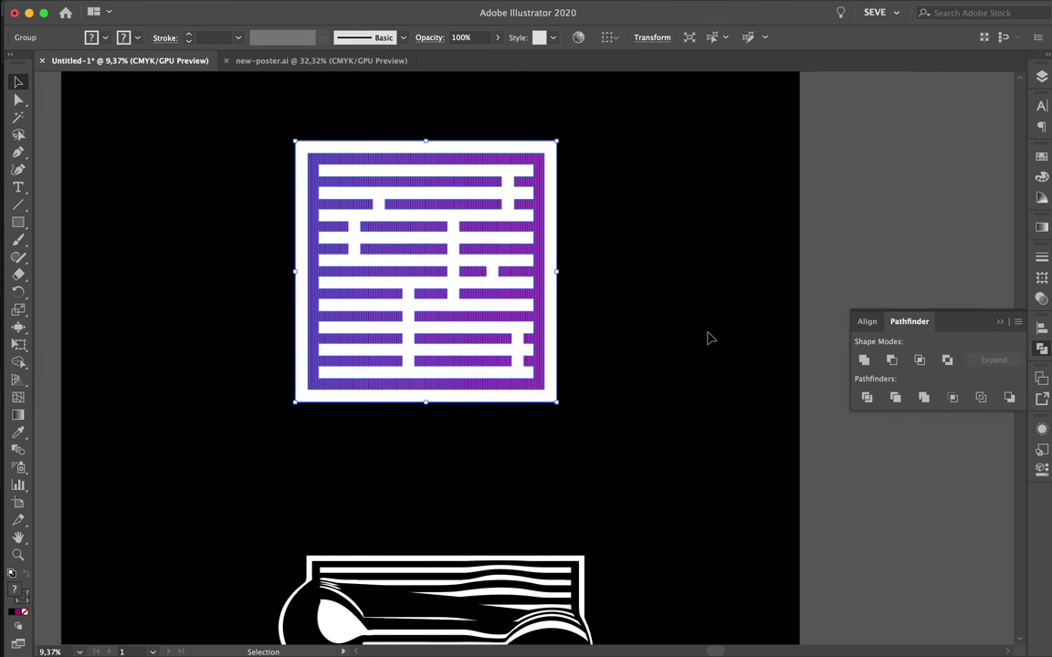
left_click(707, 336)
Drag across the maze's top-left corner to bloat it
scroll(636, 303, "up", 3)
scroll(639, 299, "down", 4)
key("g")
mouse_move(431, 221)
left_mouse_down()
mouse_move(454, 219)
mouse_move(458, 263)
mouse_move(561, 283)
left_mouse_up()
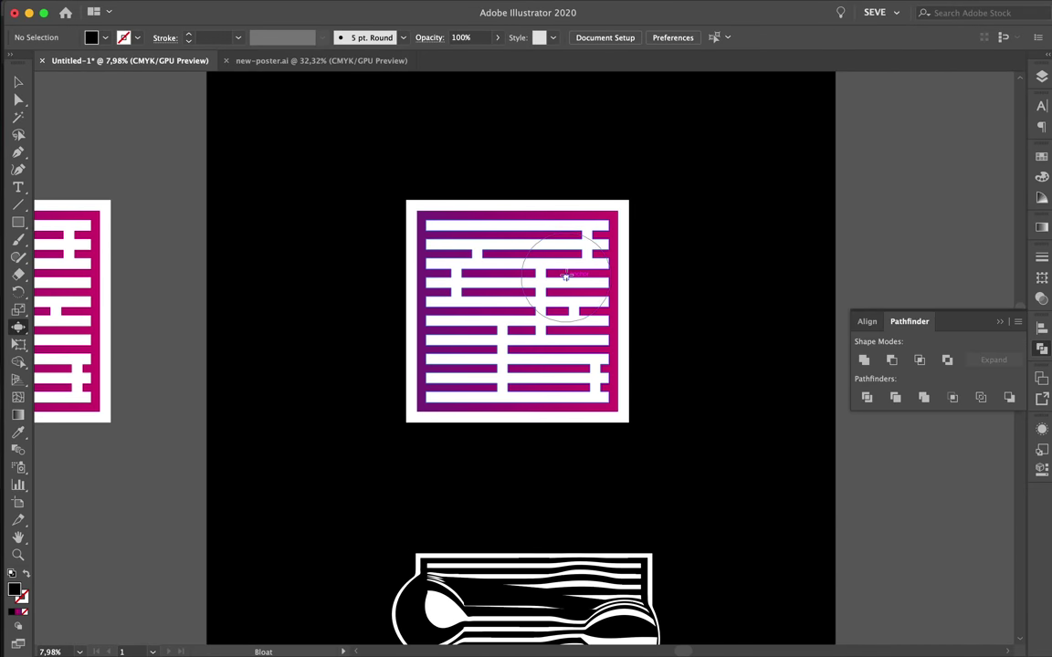
Try the Bloat tool at 23% intensity on the maze, then undo it
double_click(18, 326)
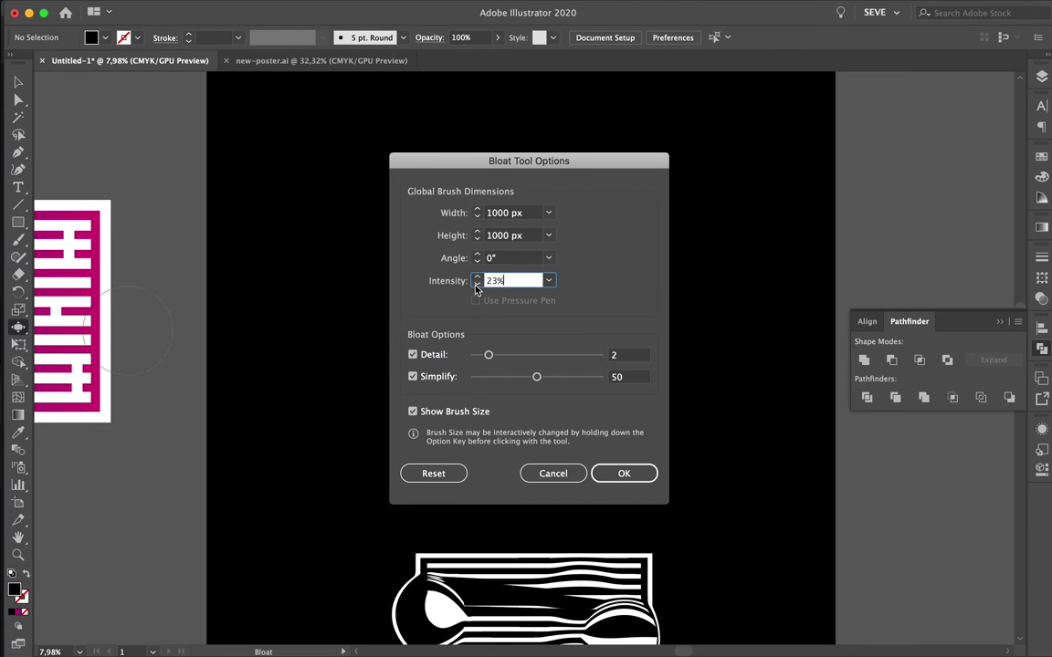
left_click(624, 473)
left_click_drag(530, 311, 587, 364)
key("ctrl+z")
Try Scallop distortions on the maze's left and lower edges, then undo them
left_click_drag(18, 326, 92, 424)
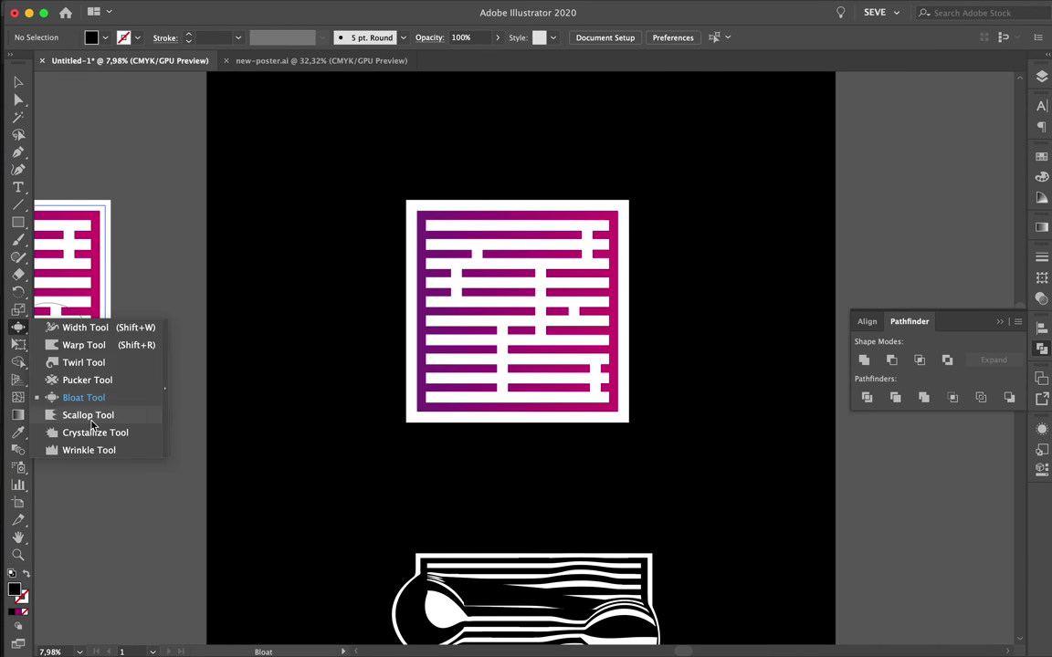
left_click(429, 364)
mouse_move(429, 366)
left_mouse_down()
mouse_move(516, 347)
mouse_move(640, 347)
left_mouse_up()
mouse_move(584, 274)
left_mouse_down()
mouse_move(475, 427)
mouse_move(702, 423)
left_mouse_up()
key("ctrl+z")
key("ctrl+z")
key("ctrl+z")
key("v")
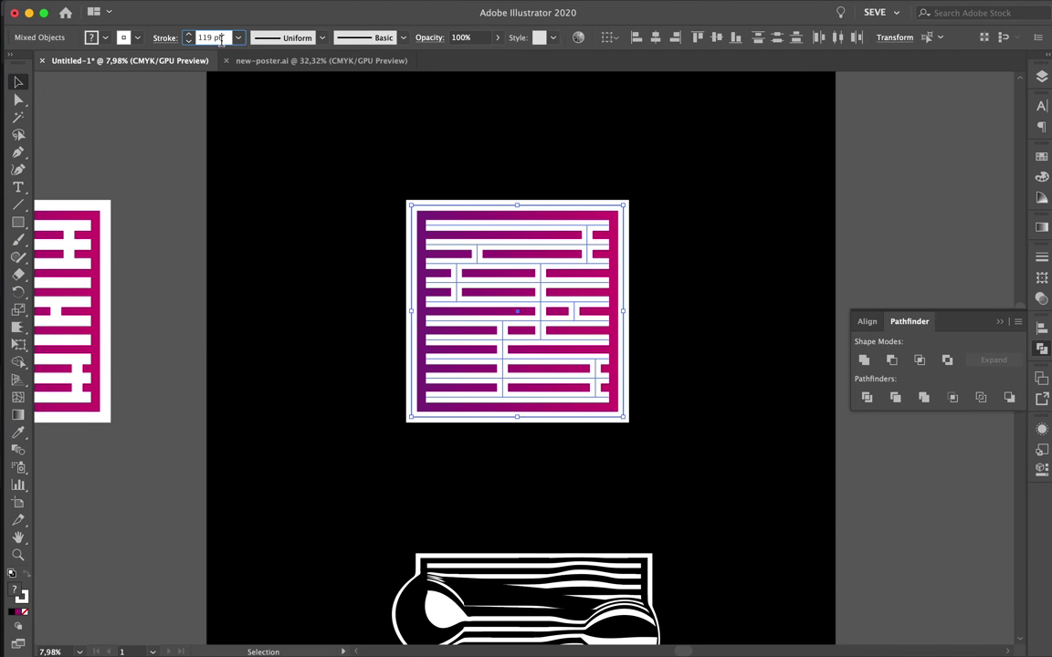
Give the maze a 119 pt stroke, expand it into shapes, and retest an undone Scallop
key("Return")
left_click(179, 11)
left_click(183, 152)
key("Return")
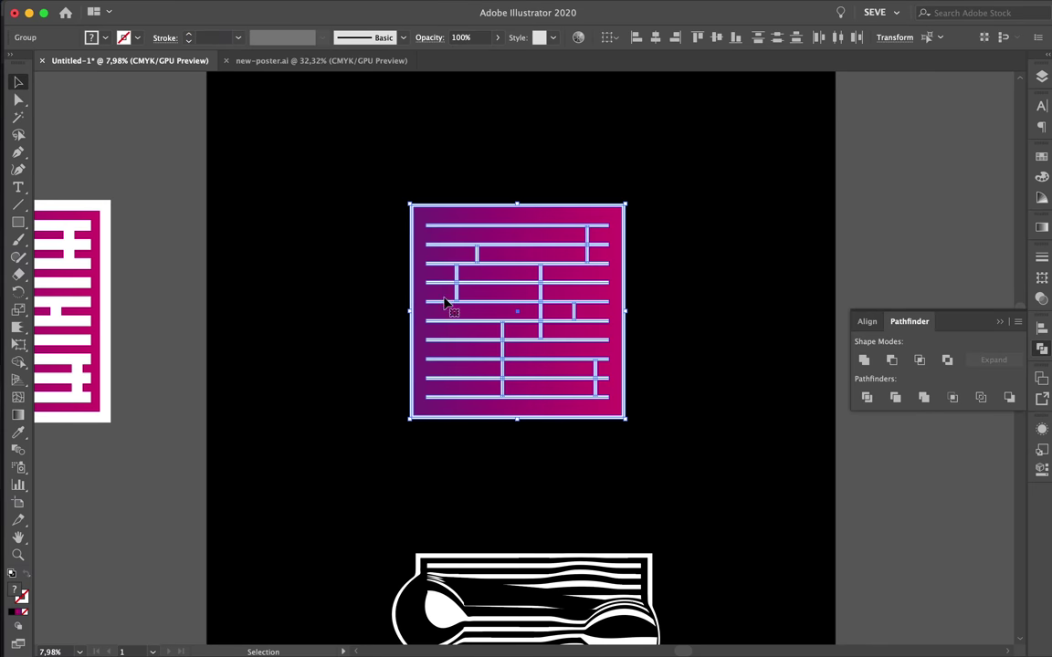
left_click_drag(453, 320, 541, 194)
key("ctrl+z")
key("ctrl+z")
key("ctrl+z")
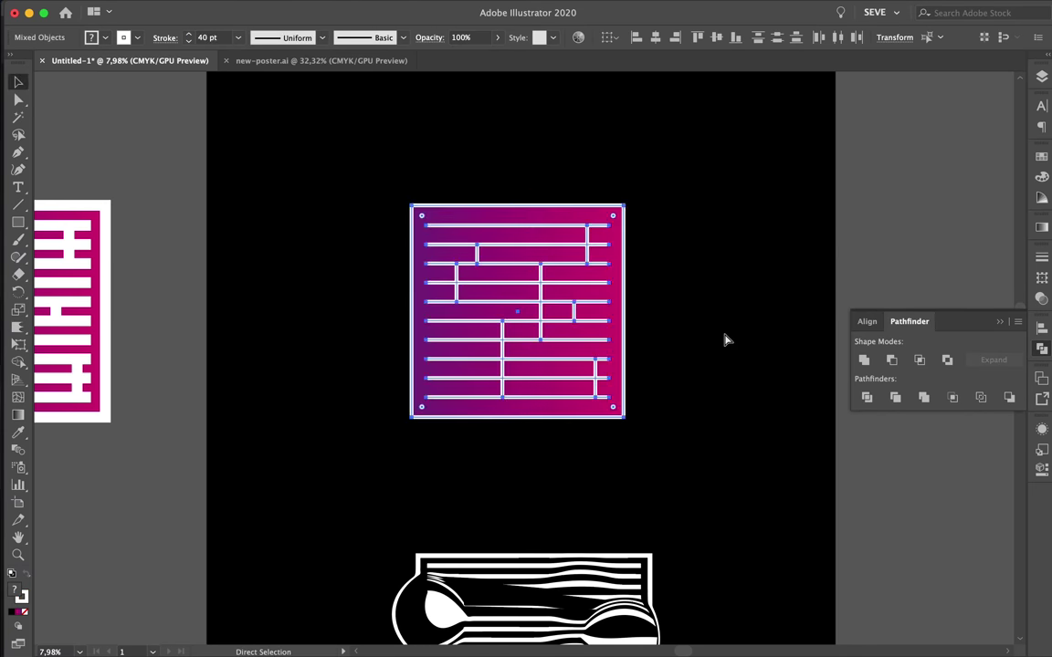
Try the Wrinkle distortion on the maze and undo back to straight lines
left_click(18, 327)
left_click(91, 450)
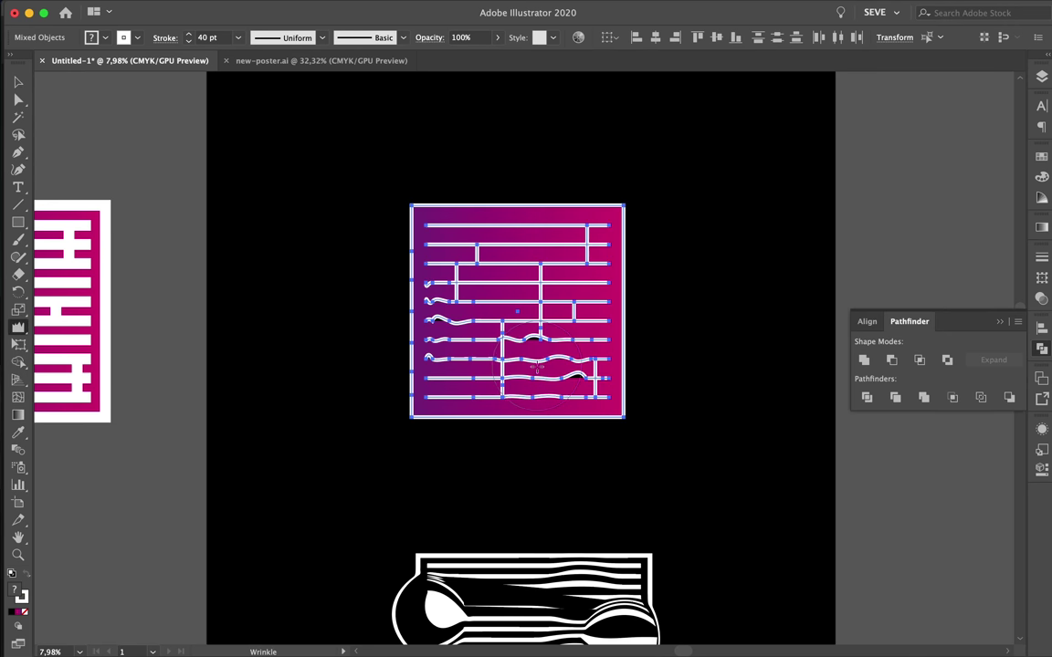
key("v")
key("ctrl+z")
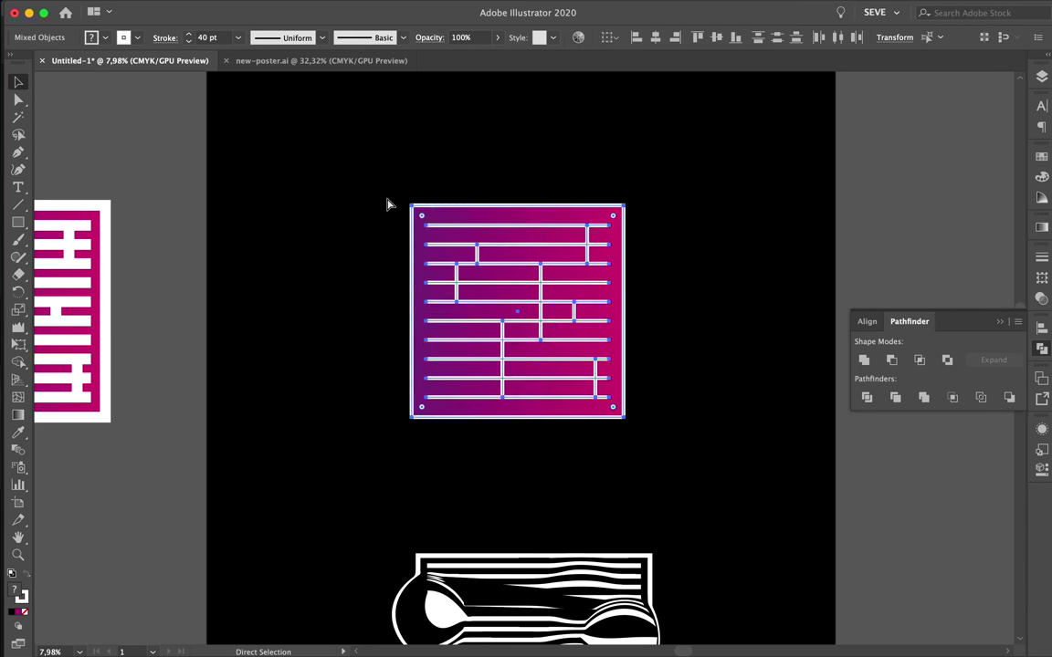
Twirl the maze's top edge and upper right side into curls
left_click(18, 327)
left_click(68, 359)
left_click_drag(493, 215, 577, 285)
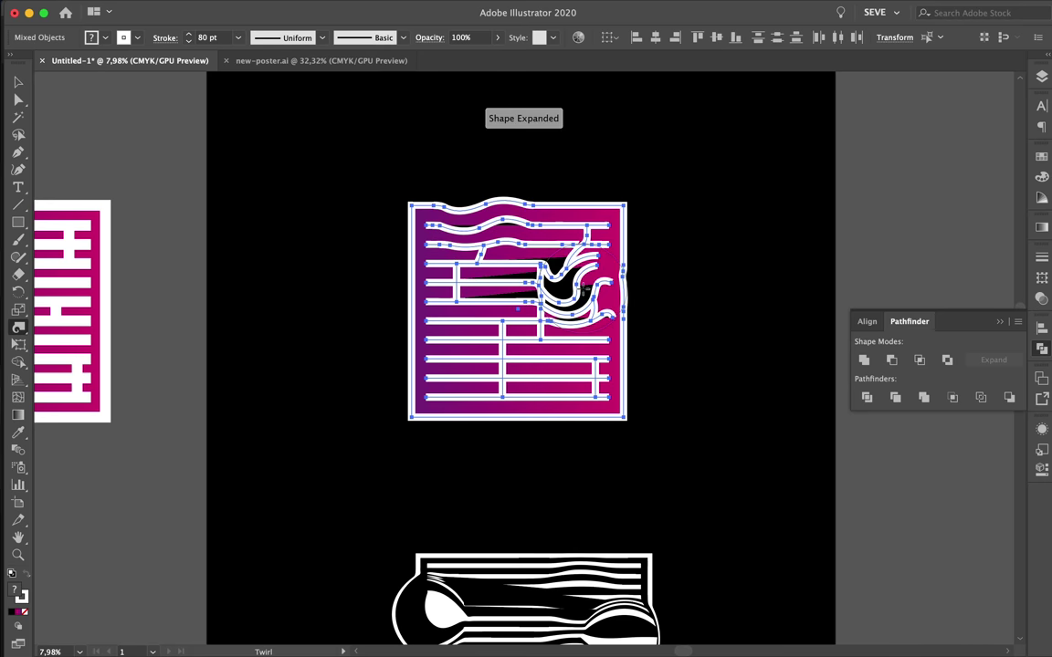
left_click_drag(482, 341, 481, 343)
Move the spoon artwork higher on the poster and enlarge it
key("v")
scroll(570, 463, "down", 5)
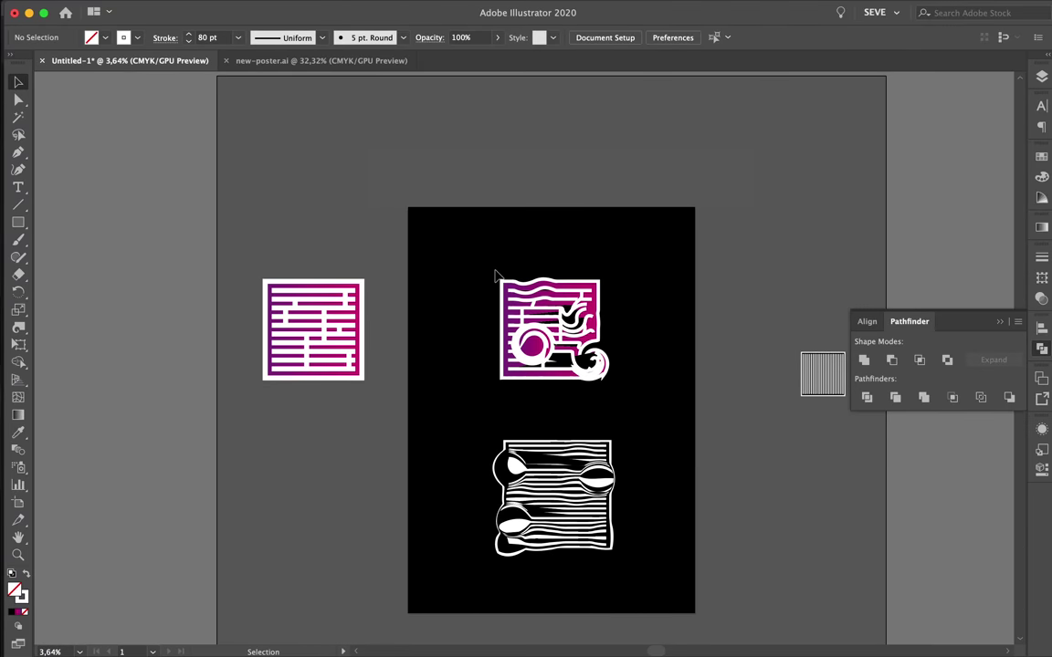
left_click_drag(553, 511, 545, 411)
left_click_drag(610, 454, 644, 448)
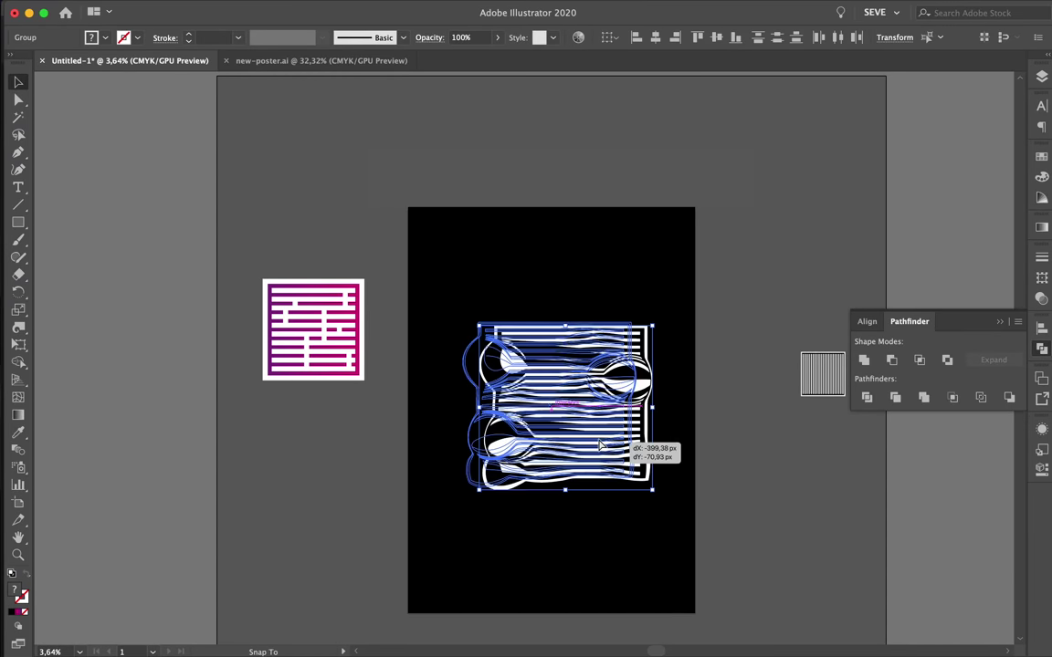
scroll(556, 519, "up", 5)
Bring the small striped square onto the artboard and clear the selection
left_click(556, 519)
scroll(555, 519, "down", 3)
scroll(543, 547, "down", 2)
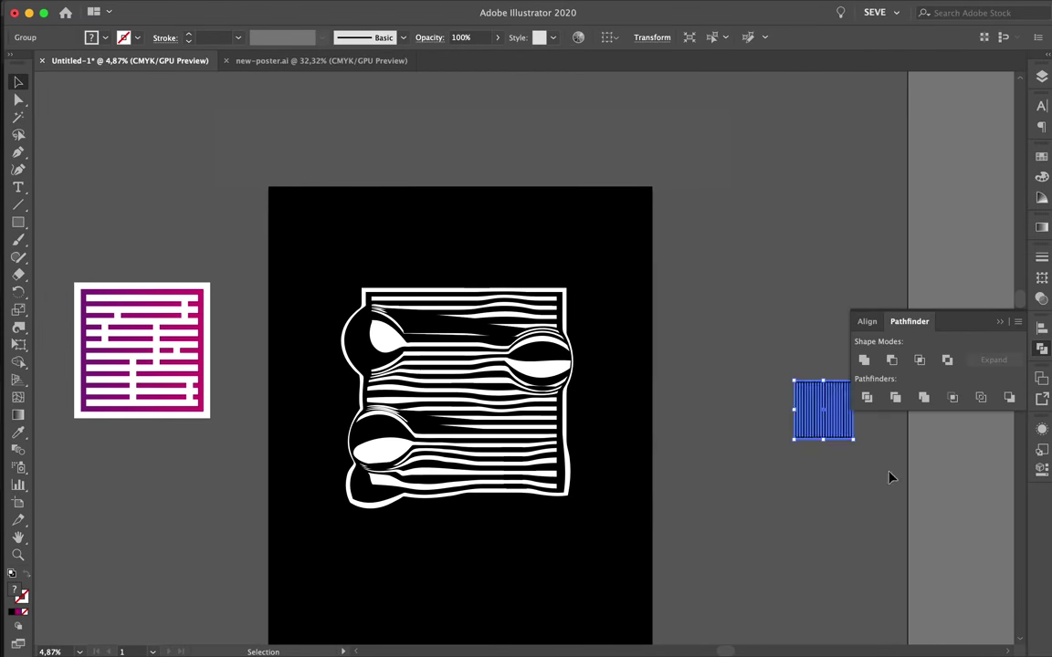
mouse_move(800, 424)
left_mouse_down()
mouse_move(516, 592)
mouse_move(575, 630)
left_mouse_up()
left_click(432, 146)
scroll(469, 369, "up", 2)
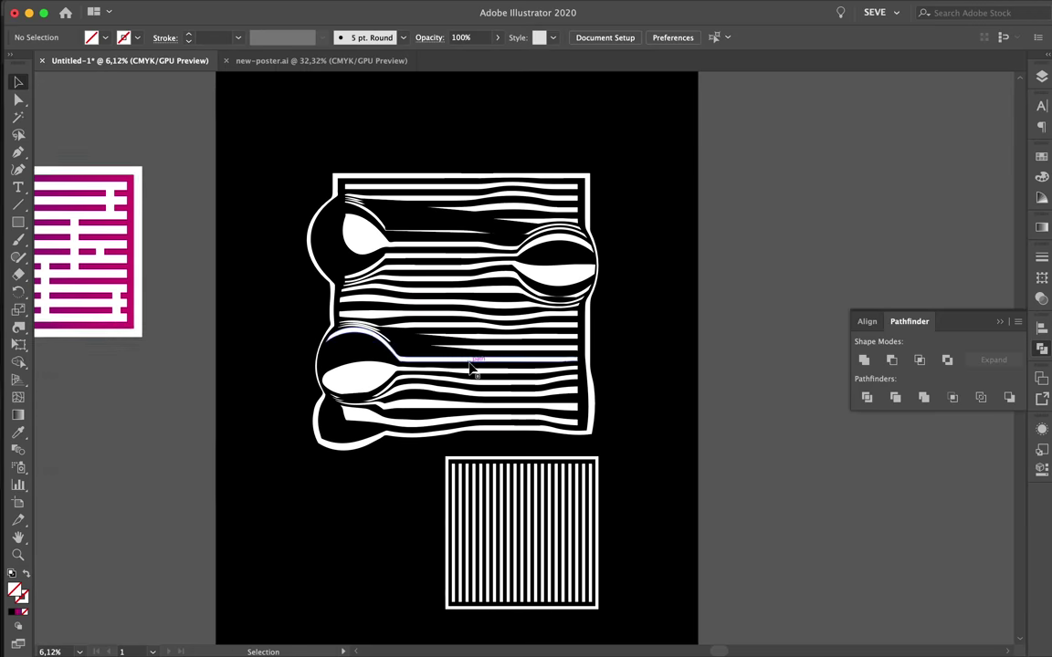
Place a copy of the striped square right of the artboard and select the artboard square
left_click(19, 329)
left_click(83, 346)
left_click_drag(538, 563, 815, 552)
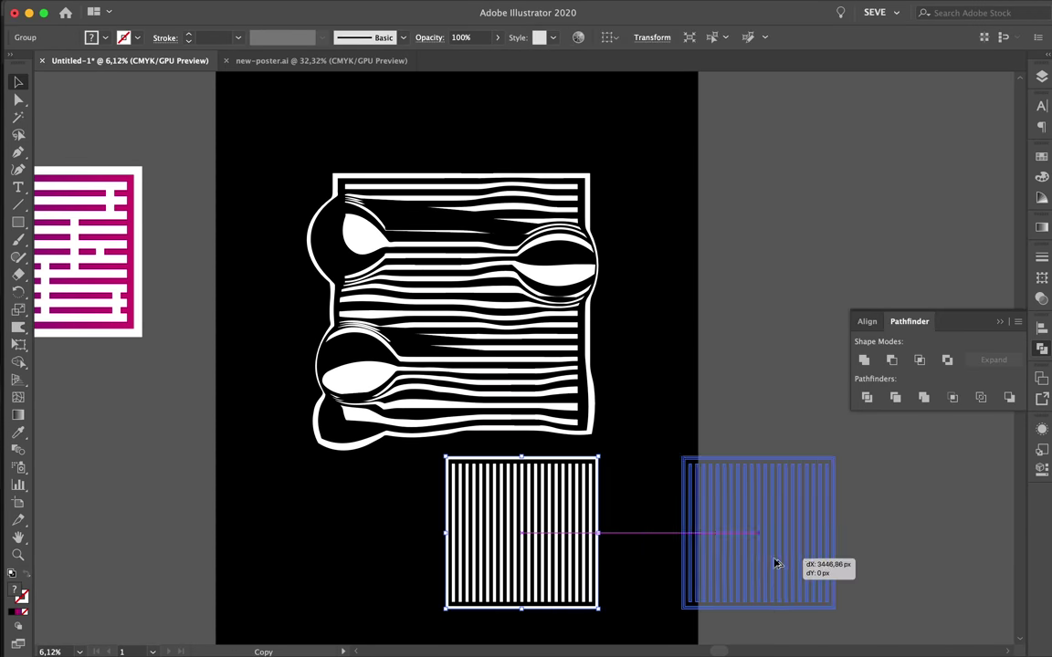
left_click(476, 475)
left_click(181, 7)
left_click(157, 221)
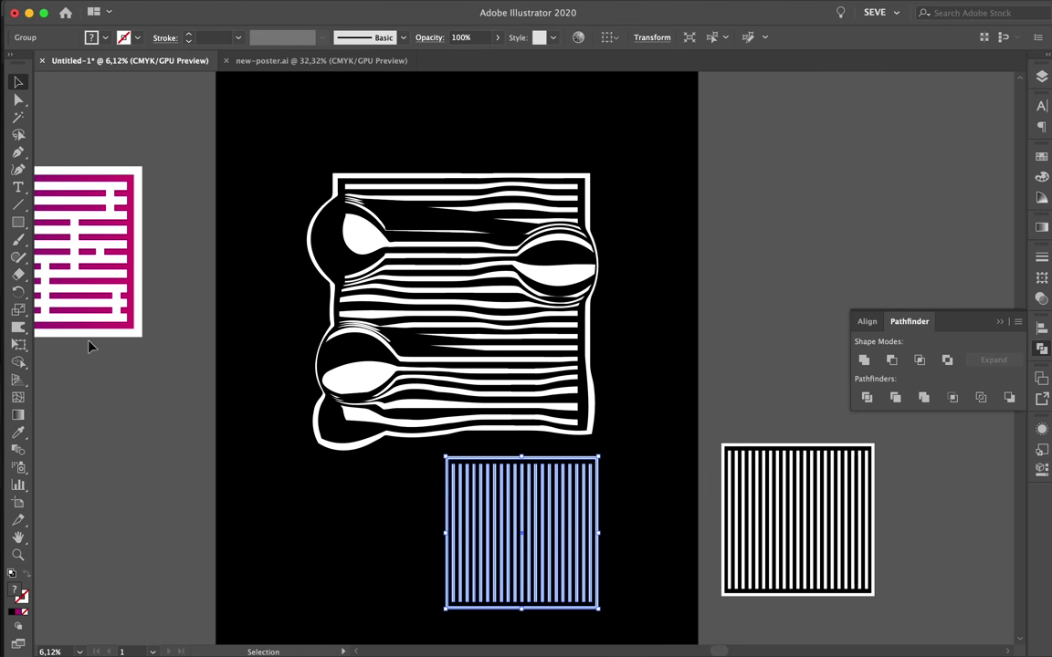
Warp the vertical stripes into waves, pushing the left side out and bulging the right
mouse_move(542, 539)
left_mouse_down()
mouse_move(475, 548)
mouse_move(534, 616)
left_mouse_up()
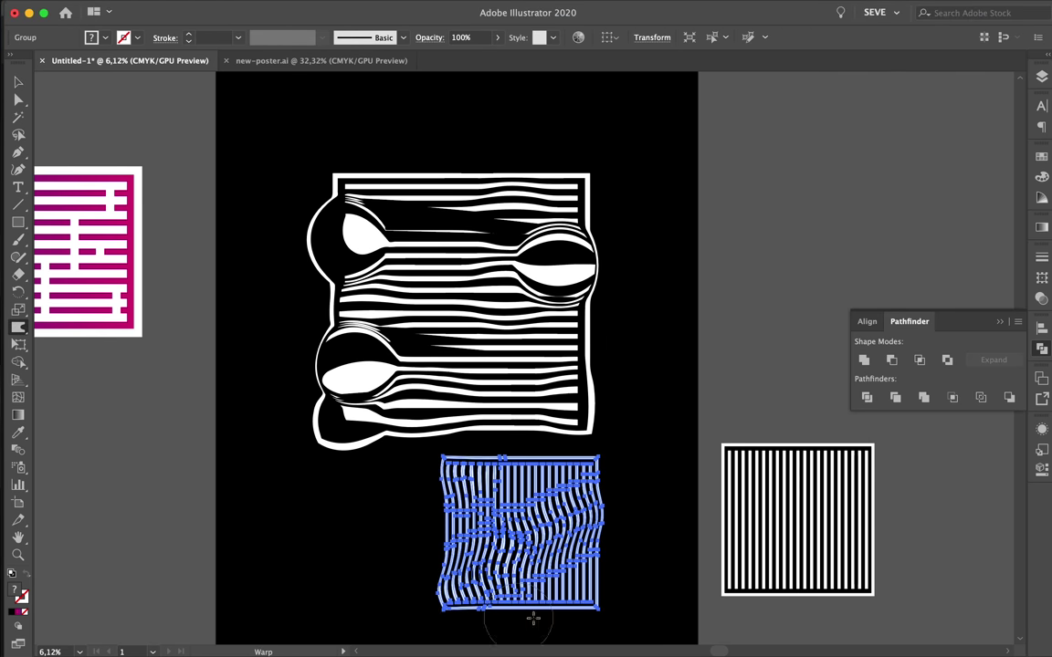
key("v")
left_click(533, 616)
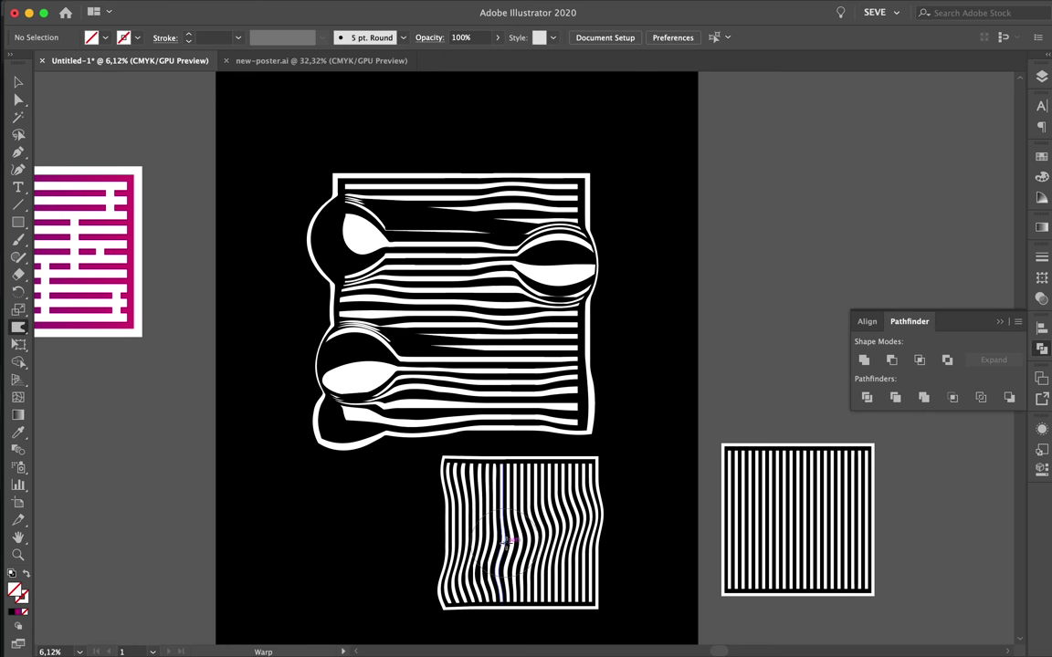
mouse_move(479, 548)
left_mouse_down()
mouse_move(466, 556)
mouse_move(663, 573)
left_mouse_up()
key("shift+r")
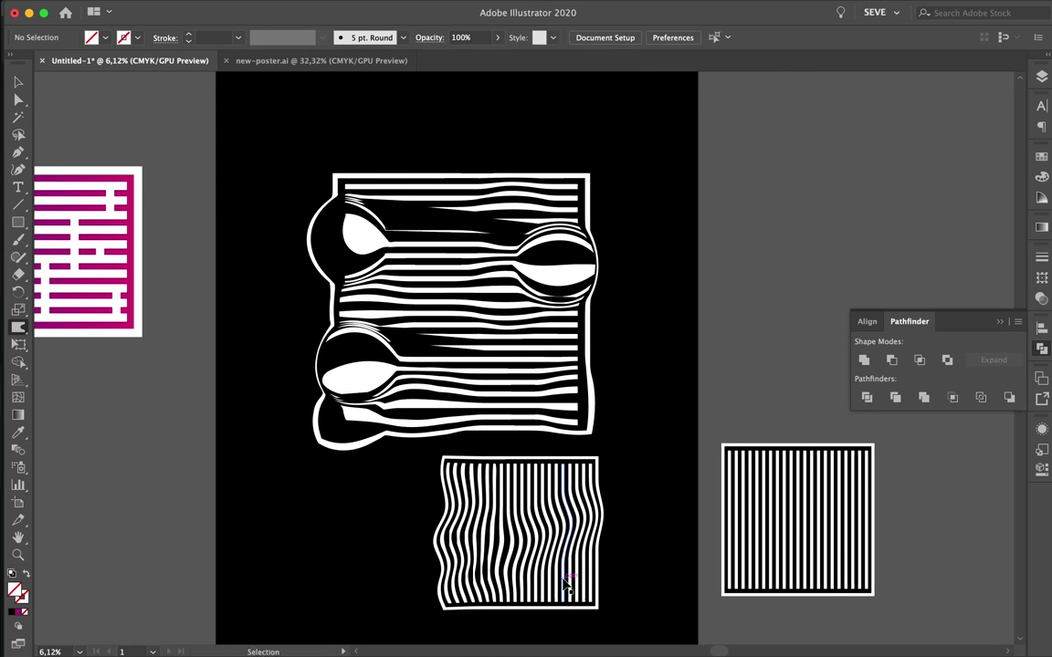
key("shift+r")
left_click_drag(576, 520, 629, 498)
Reshape the square's bottom edge with more warping, deselect, and zoom out to the whole artboard
scroll(548, 457, "down", 3)
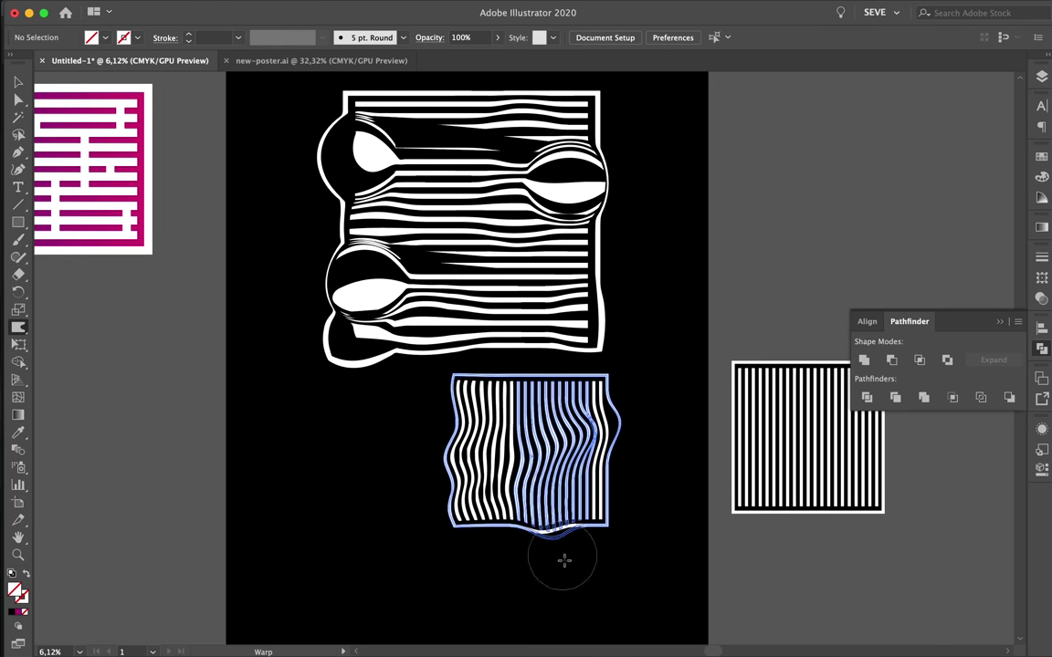
mouse_move(563, 559)
left_mouse_down()
mouse_move(529, 384)
mouse_move(478, 501)
left_mouse_up()
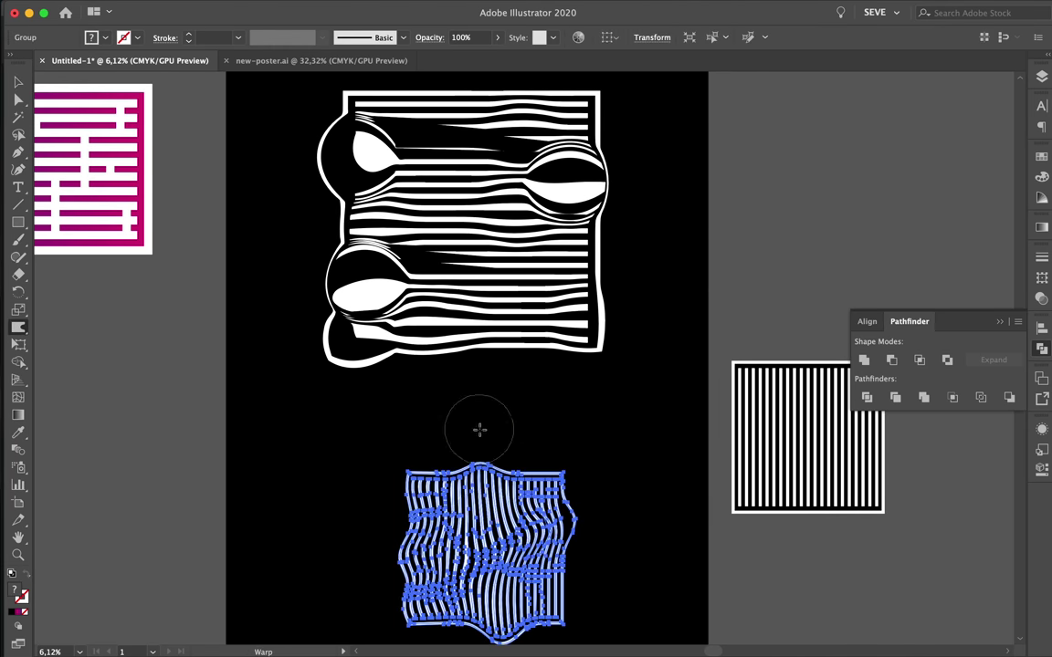
left_click_drag(480, 429, 439, 493)
key("v")
left_click(621, 429)
key("ctrl+minus")
key("ctrl+minus")
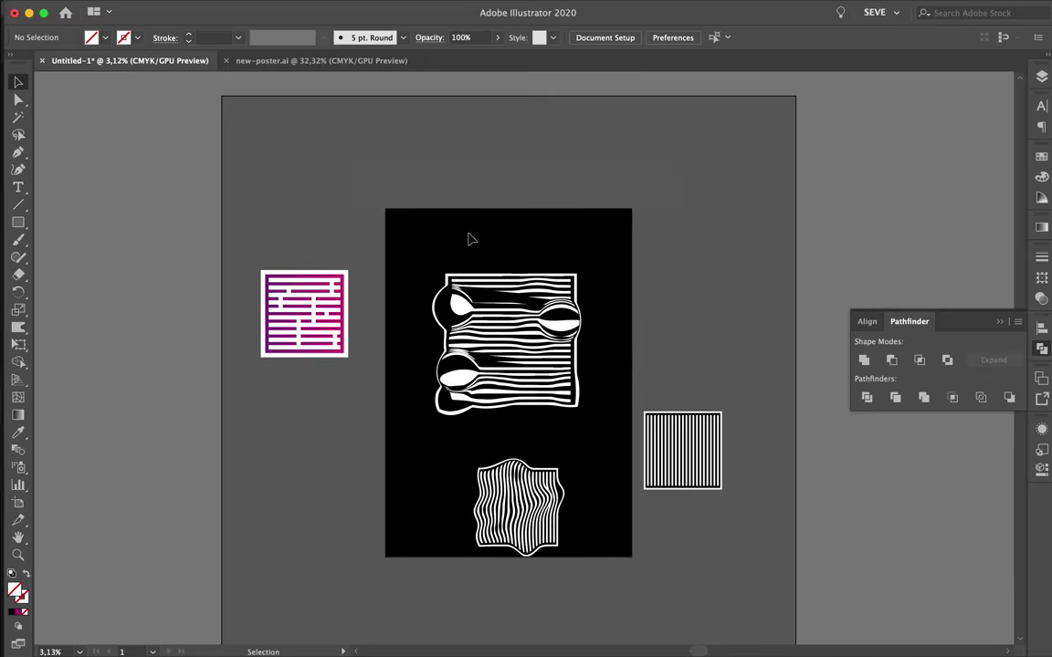
Open 2020 White.psd from the 7-432 folder in Photoshop
mouse_move(526, 654)
left_click(505, 634)
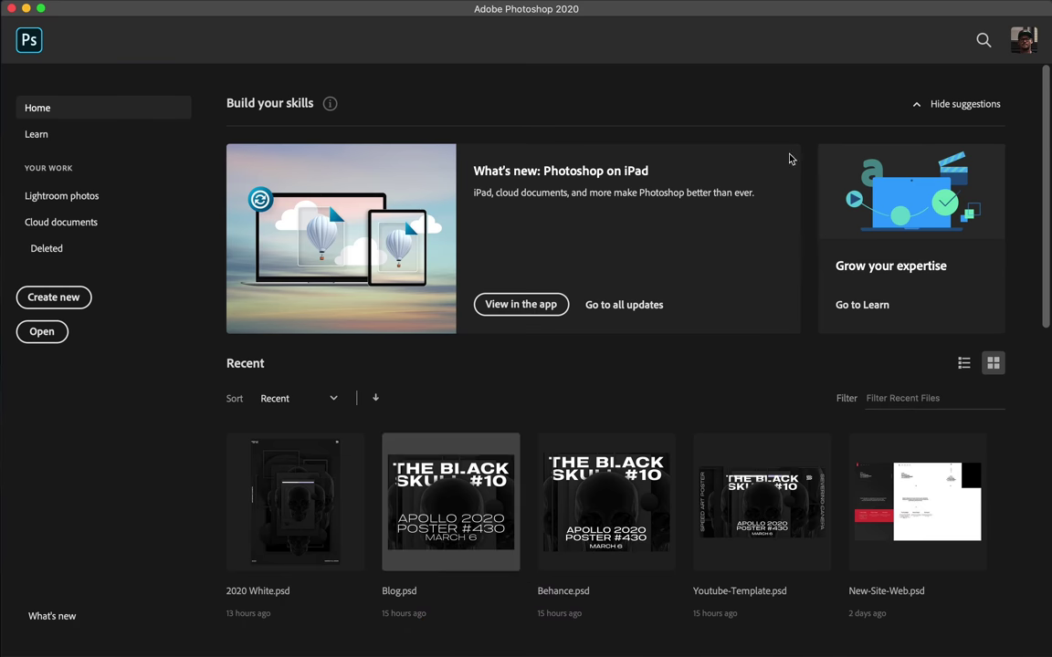
key("F11")
double_click(480, 577)
left_click(400, 362)
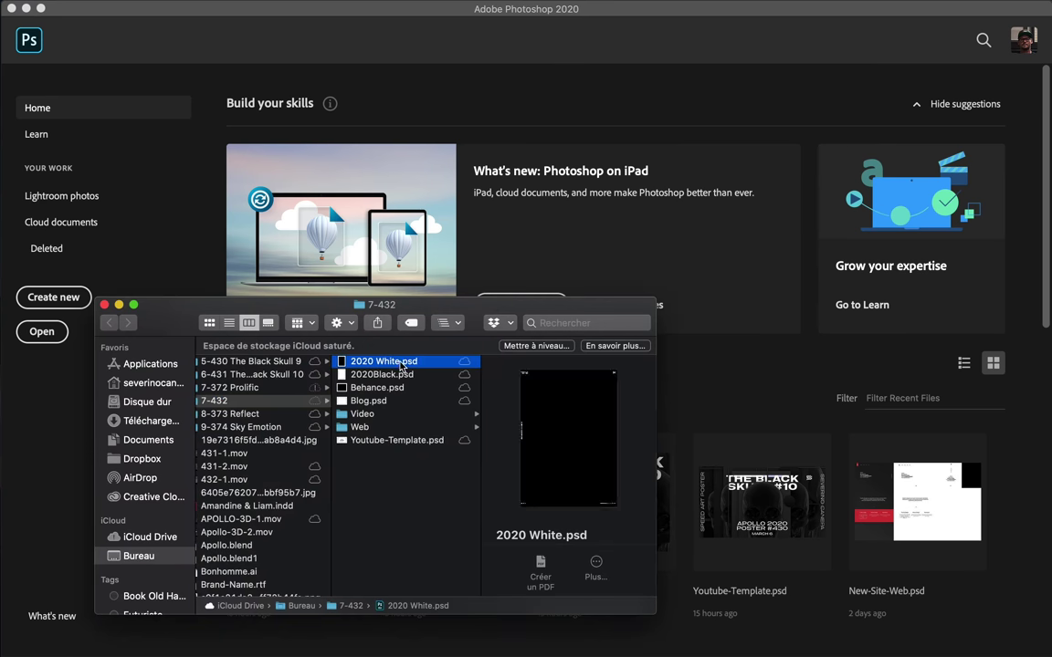
double_click(400, 362)
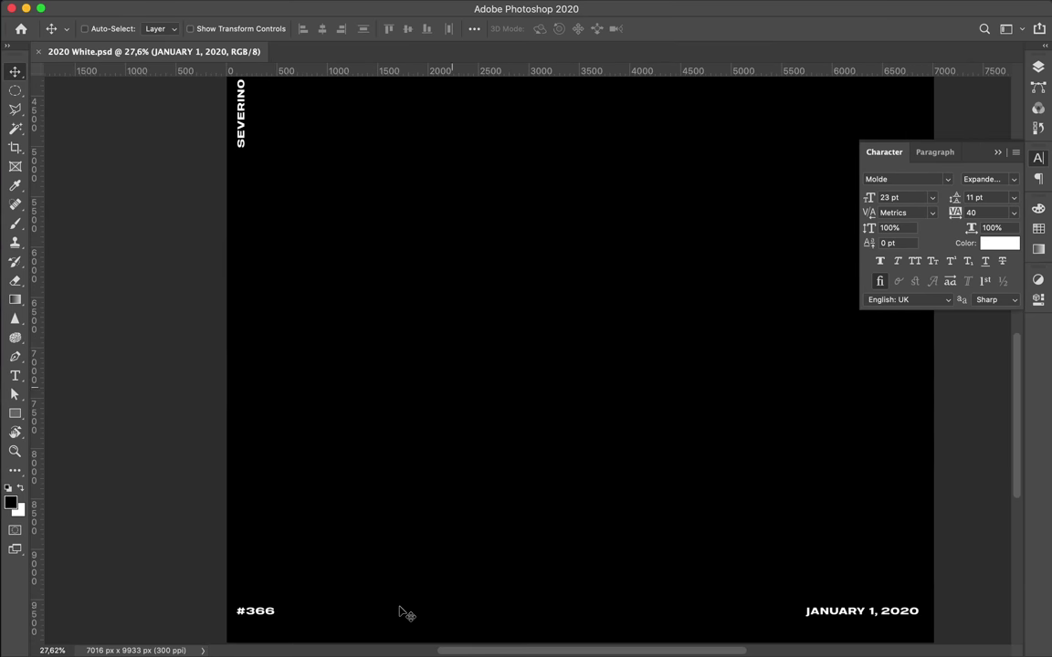
Change the number to #432 and the date to MARCH 7, 2020, and save
double_click(255, 610)
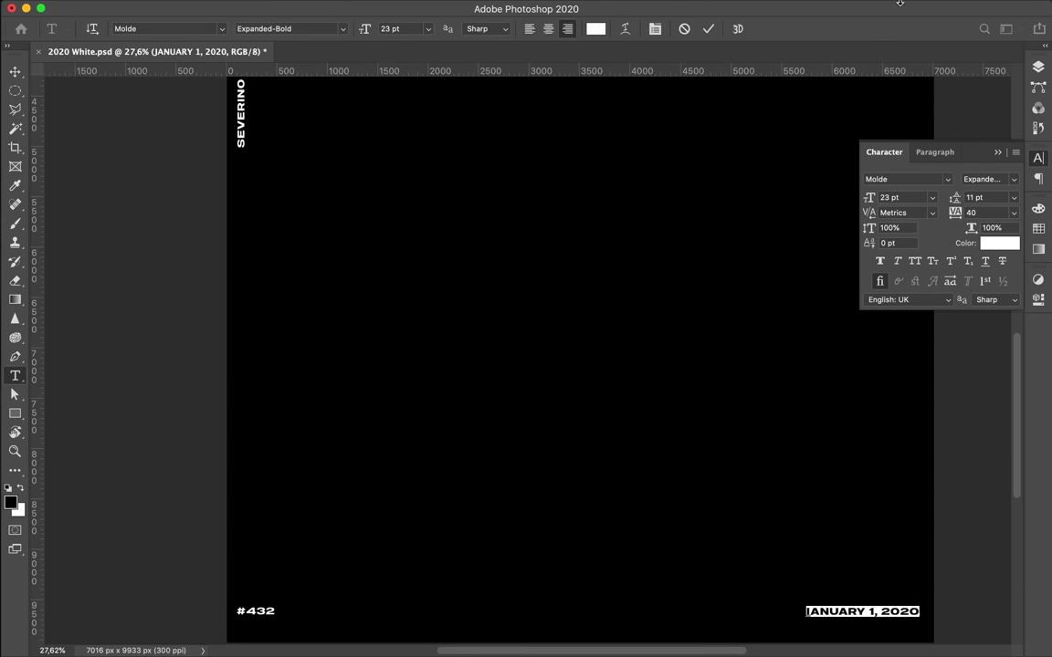
double_click(858, 611)
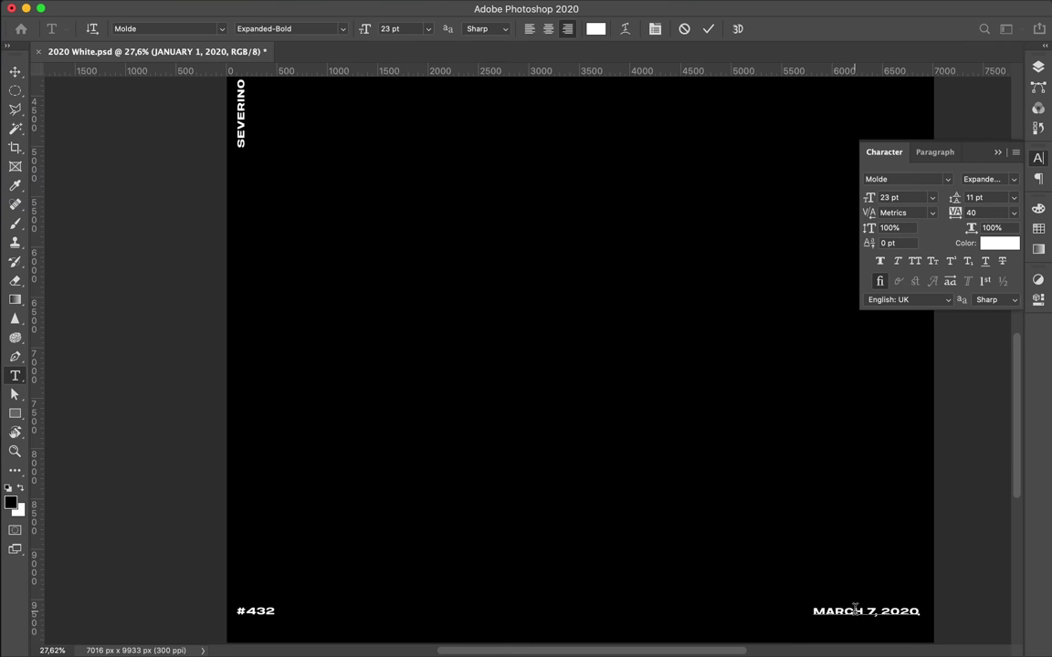
key("super+s")
left_click(481, 636)
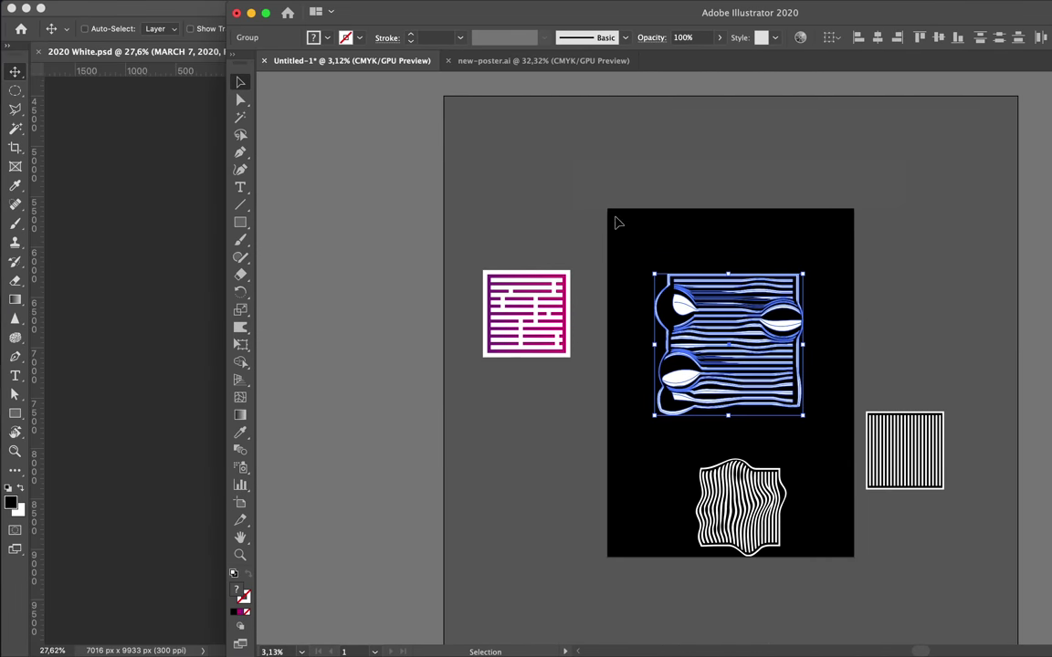
Place the warped spoon-stripe artwork into the poster and scale it to fit above the text
left_click_drag(781, 372, 202, 399)
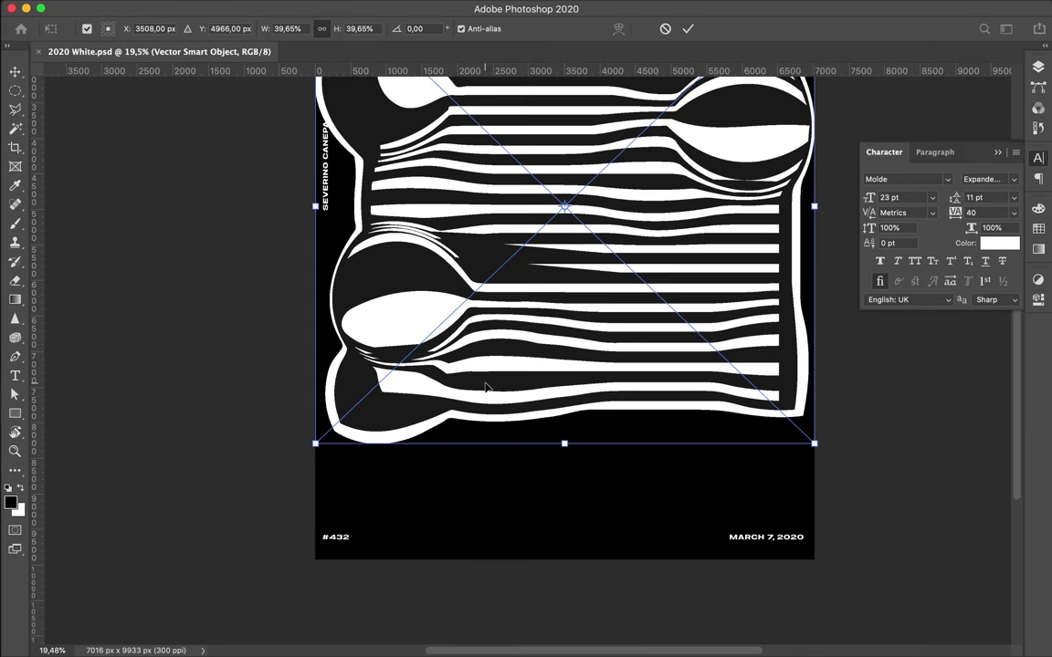
key("Return")
left_click_drag(595, 464, 547, 451)
key("Return")
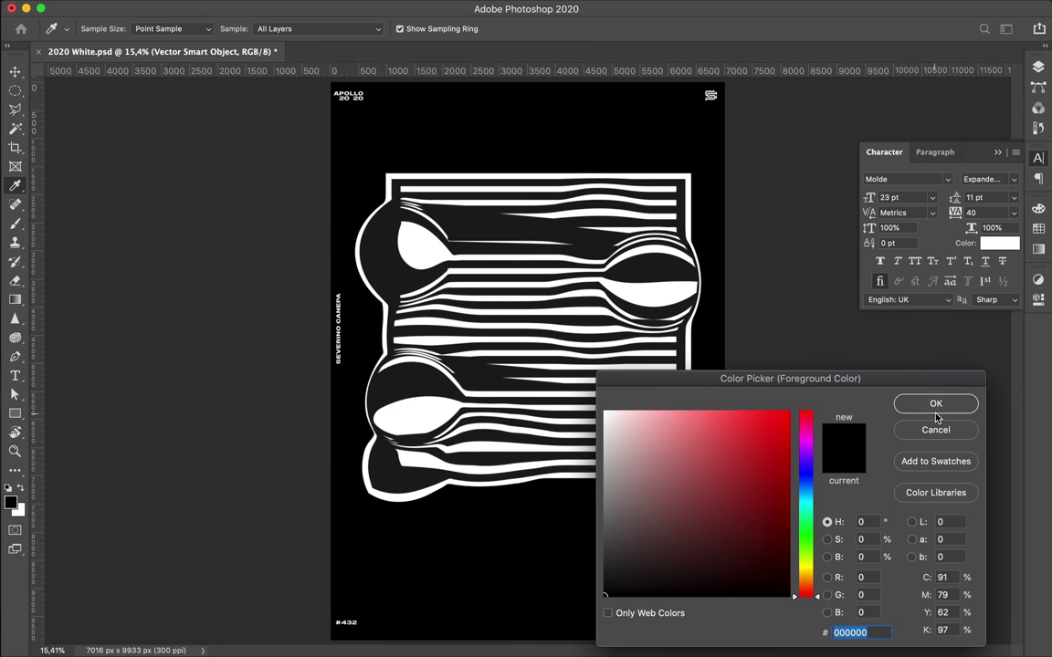
left_click(1038, 229)
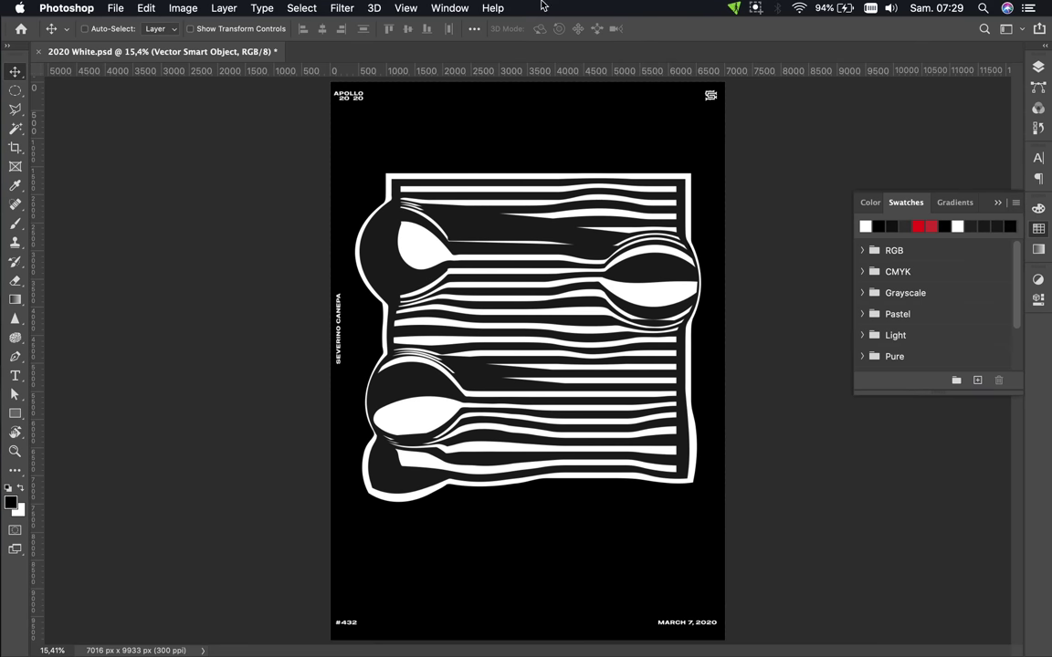
Browse Window panels and workspaces, toggling the Paths, Shapes and Color panels
left_click(449, 8)
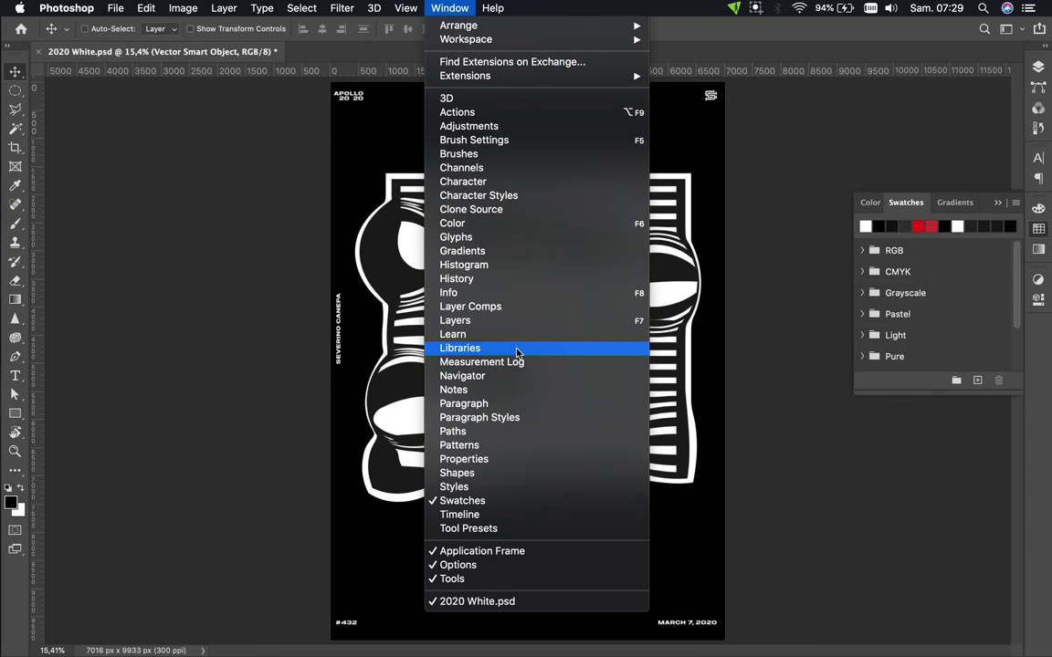
mouse_move(466, 39)
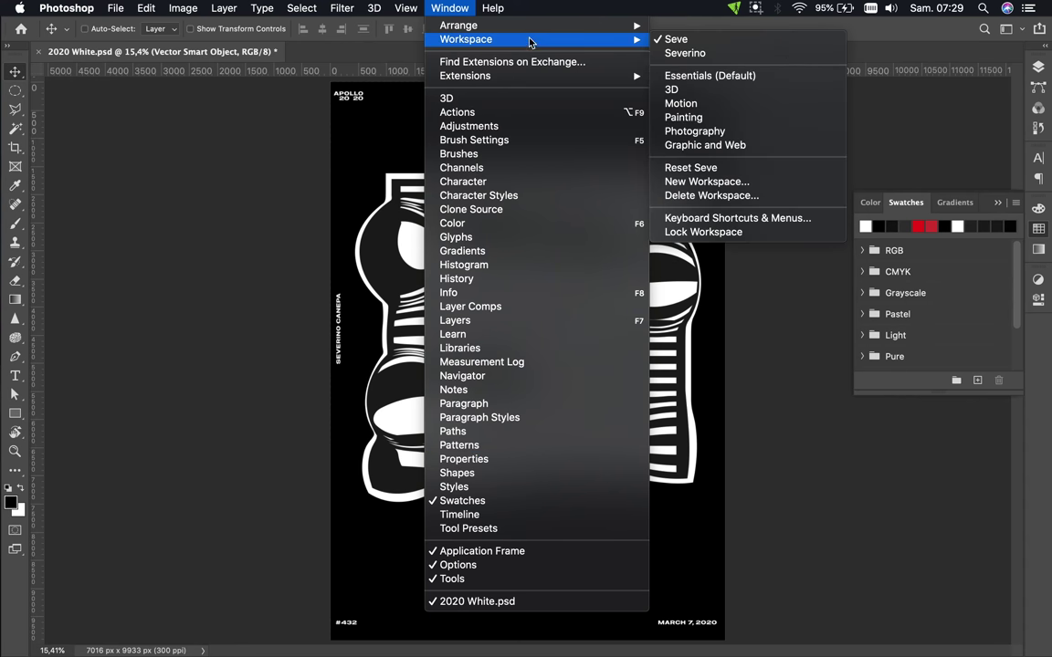
left_click(673, 57)
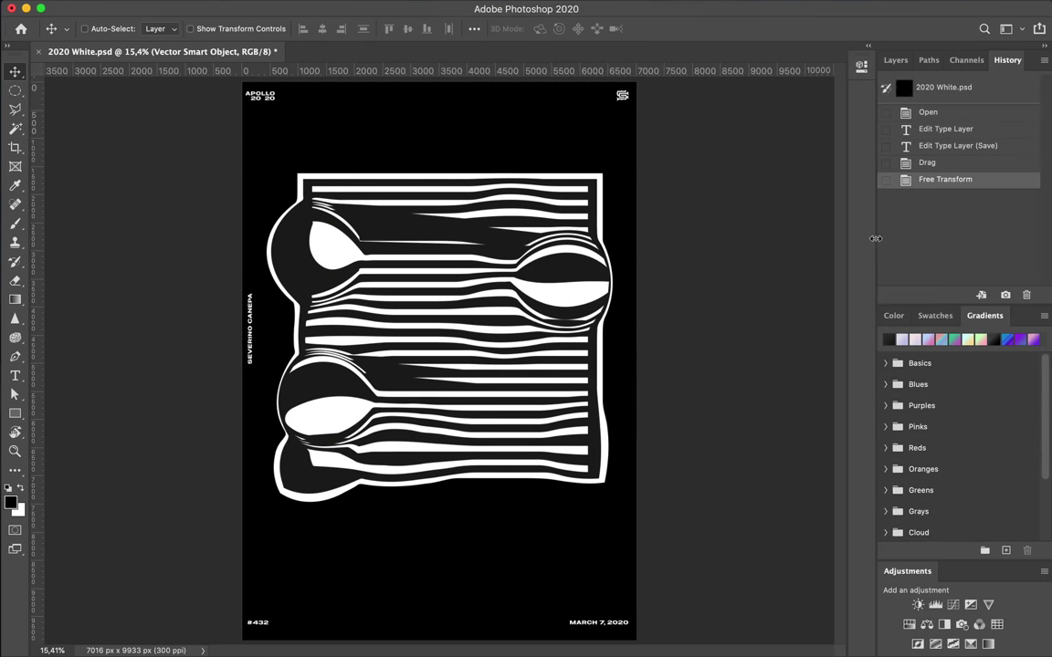
left_click(450, 8)
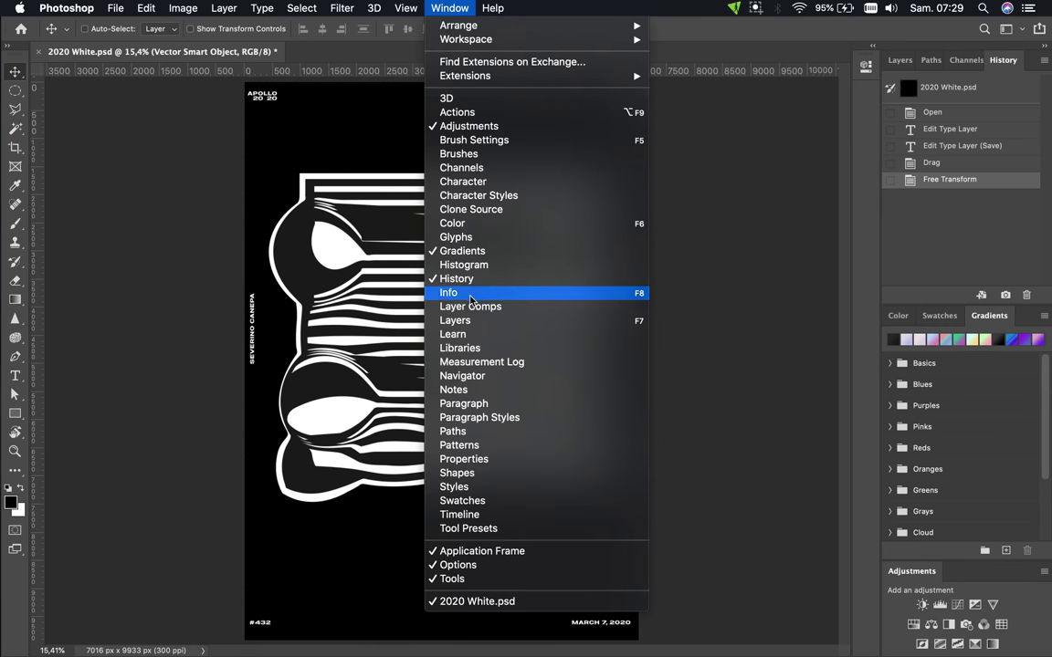
left_click(457, 431)
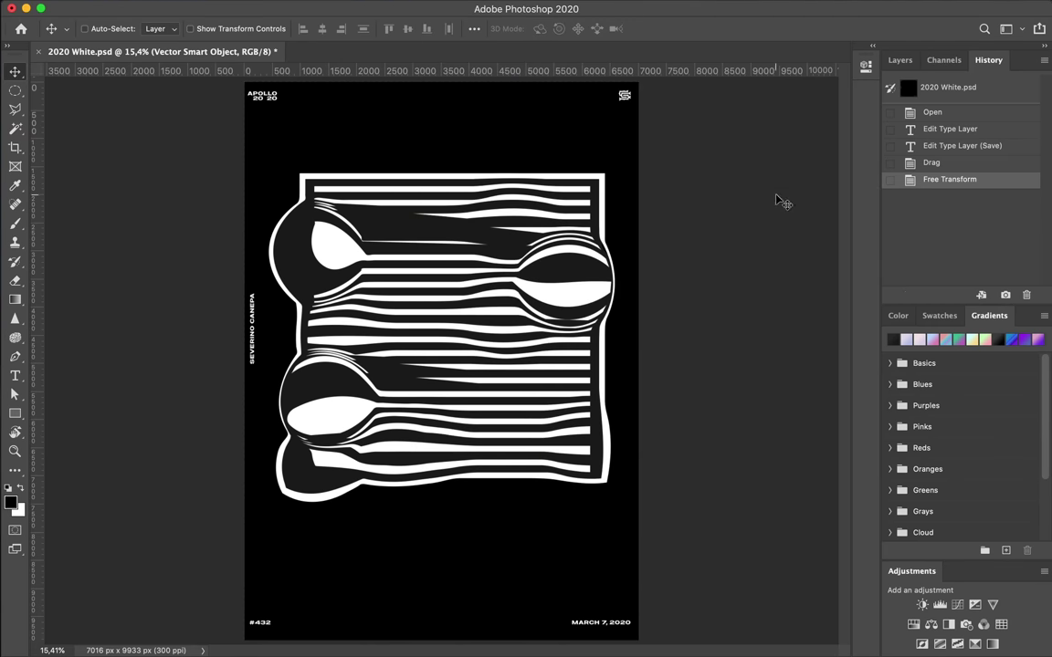
left_click(406, 7)
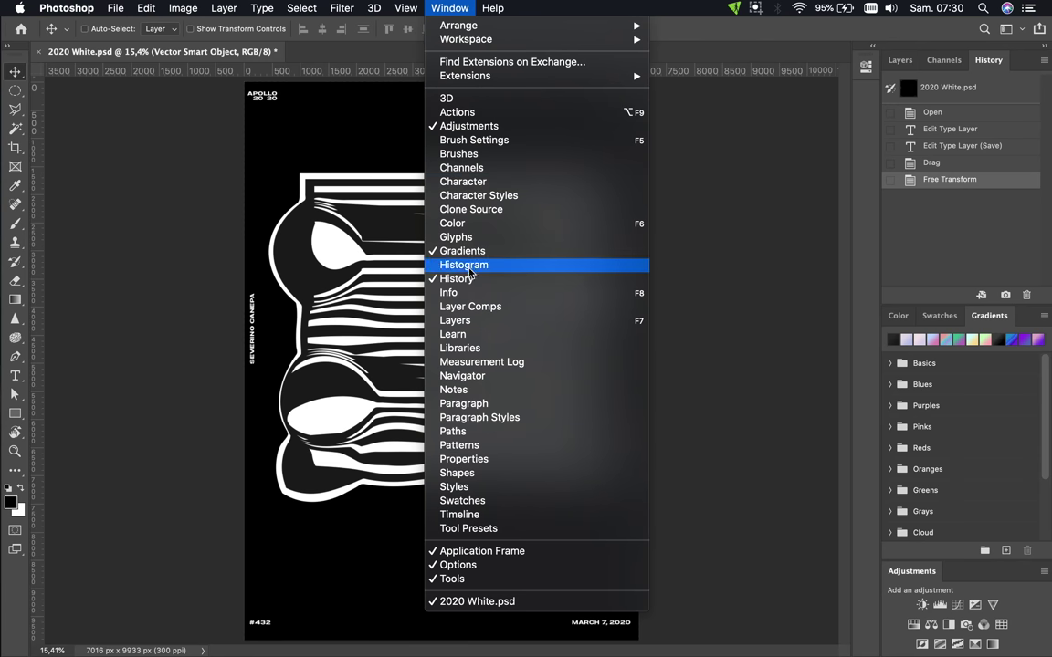
left_click(461, 473)
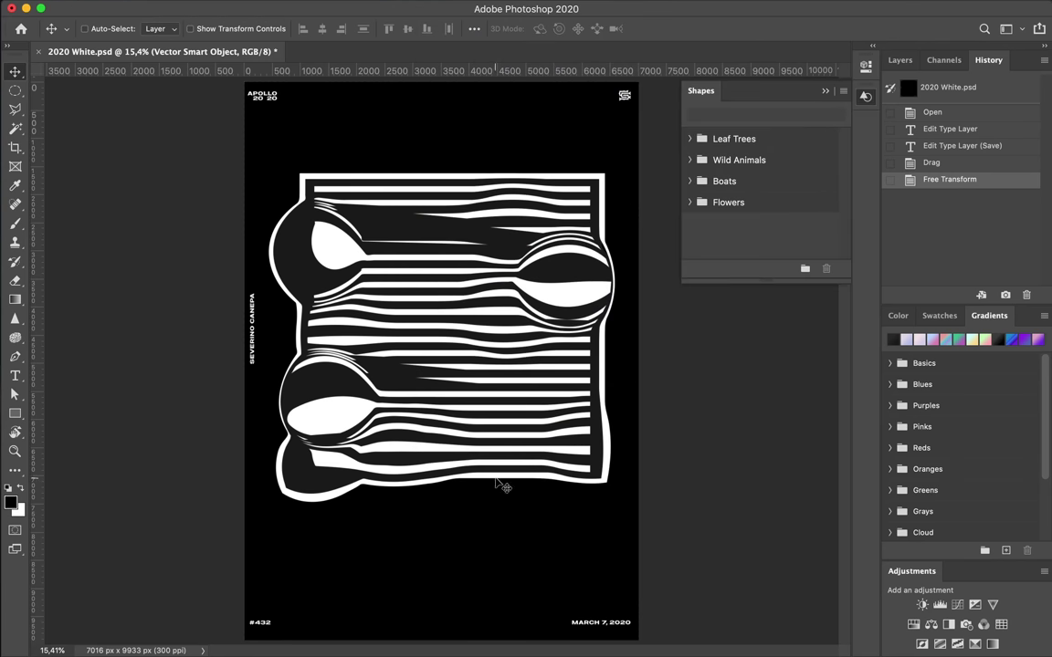
left_click(842, 90)
left_click_drag(767, 90, 676, 133)
left_click(603, 128)
left_click(449, 7)
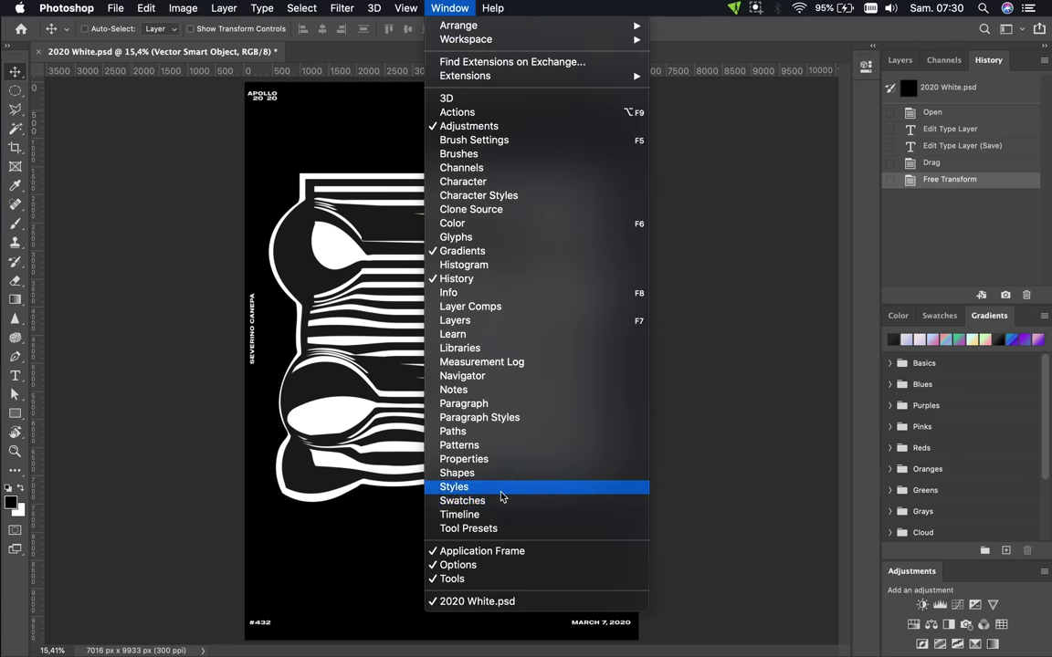
left_click(534, 224)
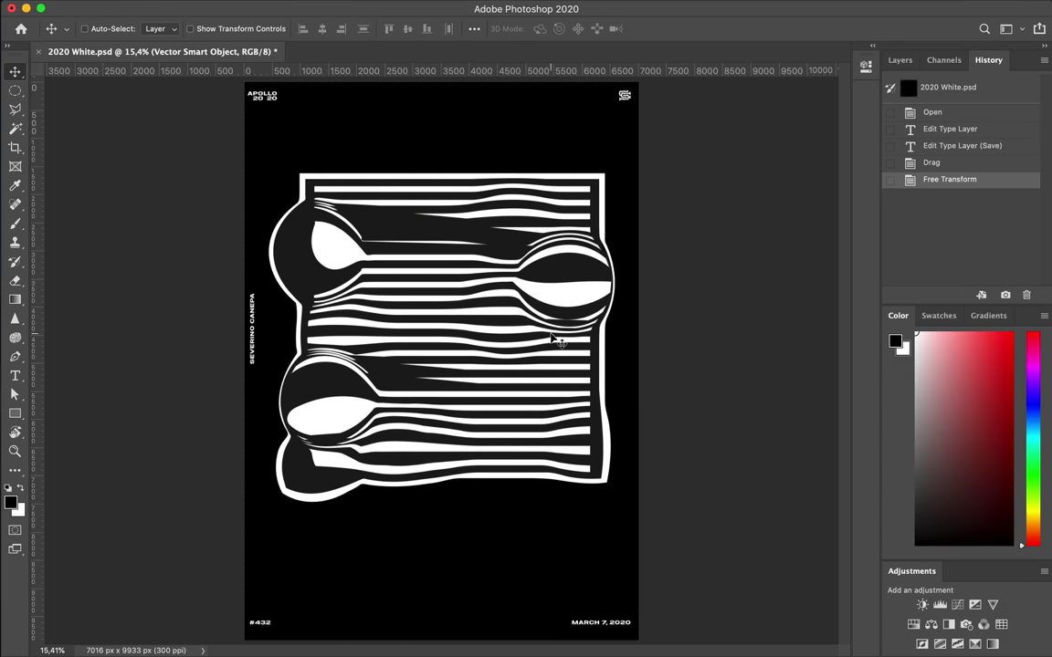
Shift the spoon artwork right to centre it, and switch to the Severino workspace
left_click_drag(552, 340, 580, 251)
left_click_drag(307, 216, 323, 237)
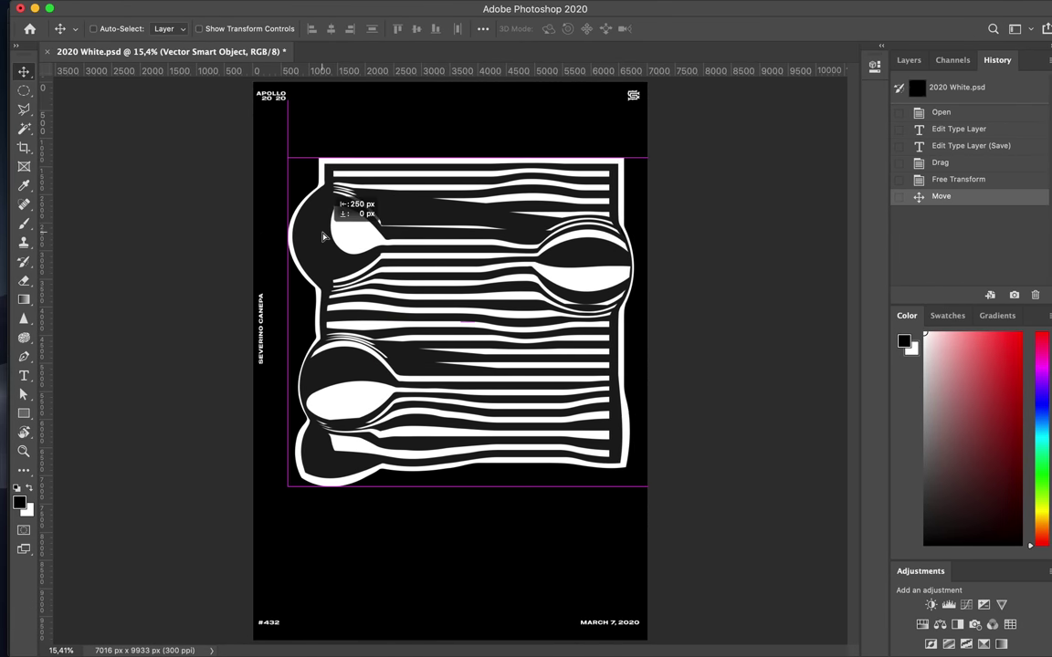
left_click(512, 9)
left_click(785, 52)
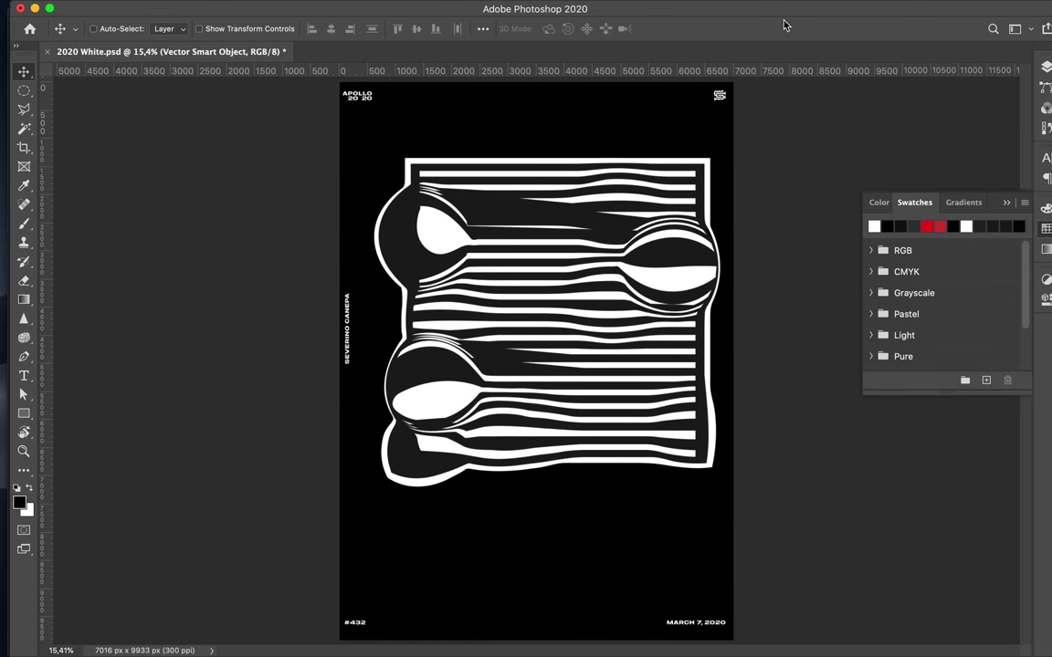
left_click(450, 8)
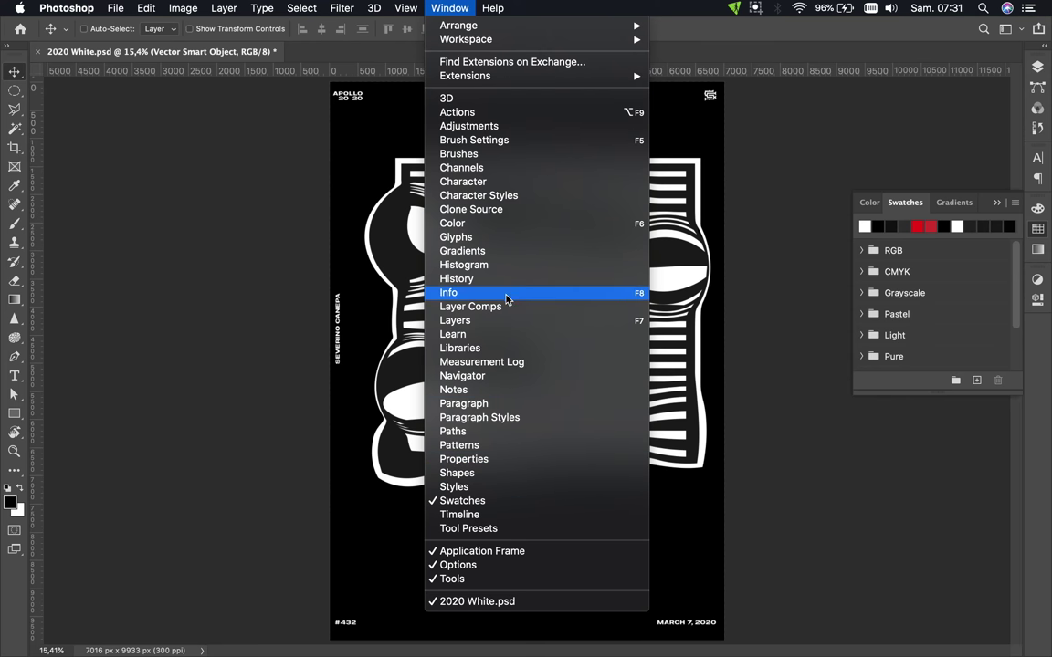
Nudge the spoon artwork lower, then drag Illustrator's spoon group onto the Photoshop poster
left_click(384, 281)
left_click_drag(441, 243, 439, 263)
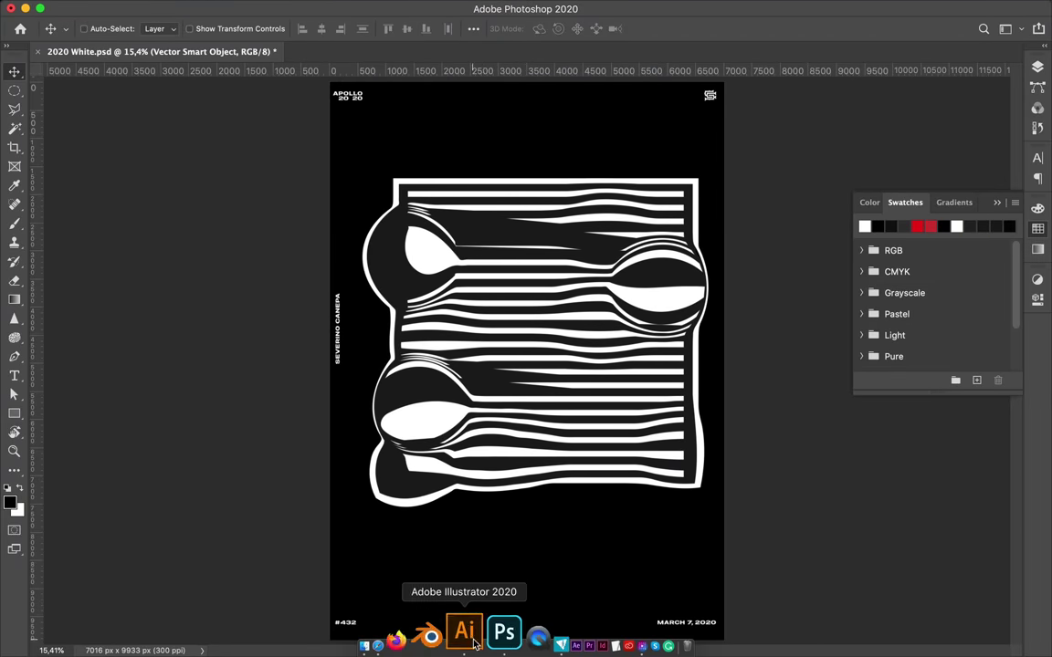
left_click(452, 618)
scroll(594, 395, "up", 3)
scroll(594, 394, "up", 5)
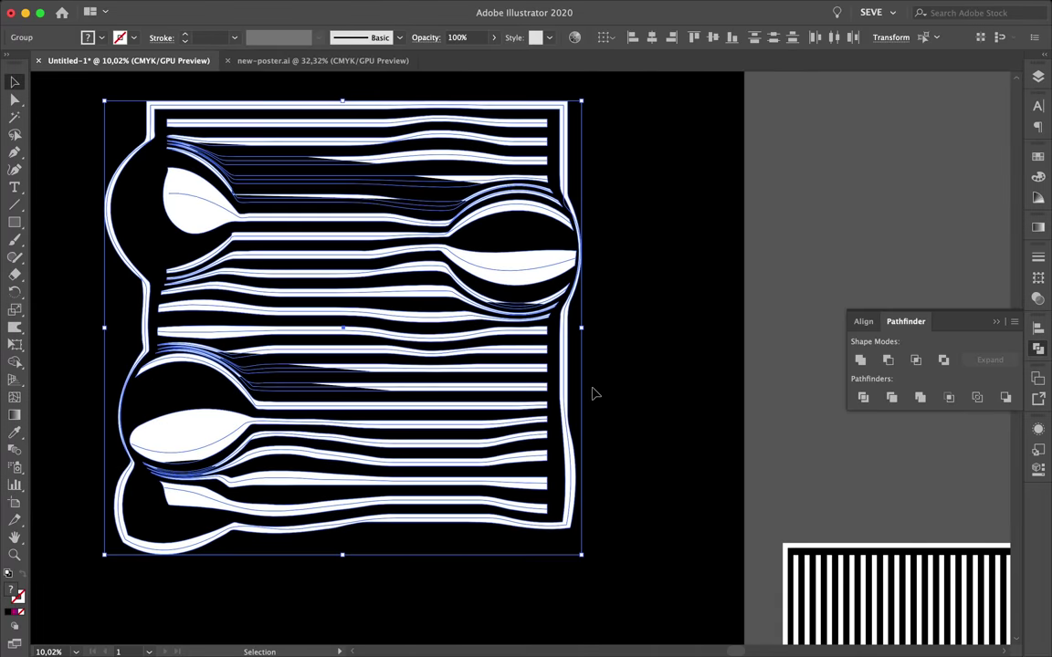
left_click(1038, 259)
left_click(1037, 178)
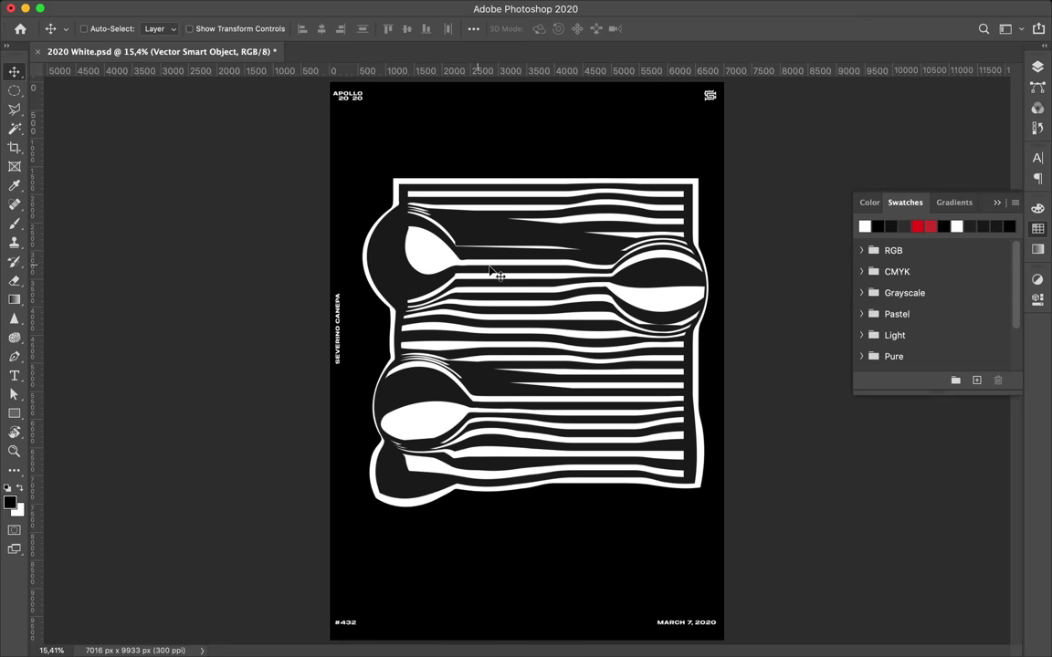
left_click_drag(497, 275, 540, 248)
Sample colours from the spoon with the Eyedropper and hide the original spoon layer
scroll(530, 292, "up", 2)
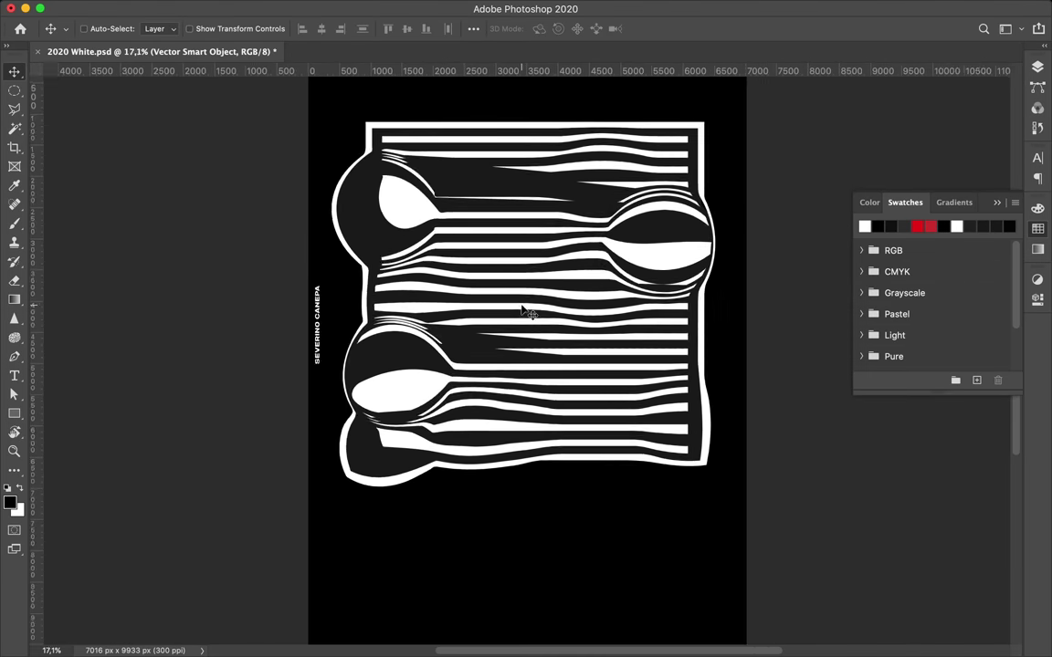
key("i")
left_click(364, 208)
left_click_drag(364, 208, 358, 168)
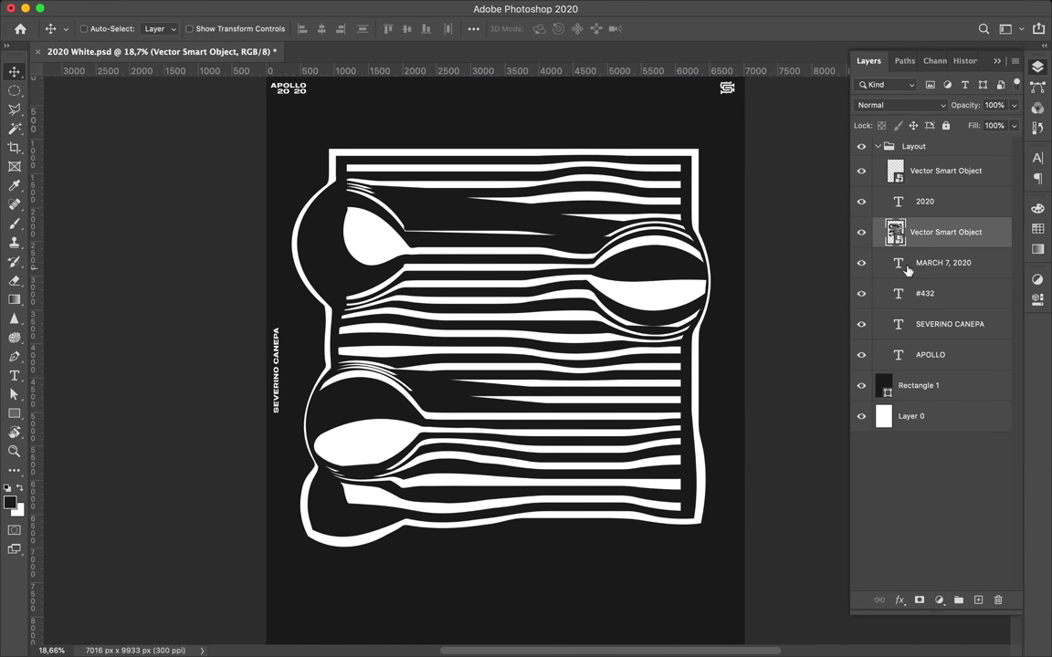
left_click(861, 263)
left_click(347, 8)
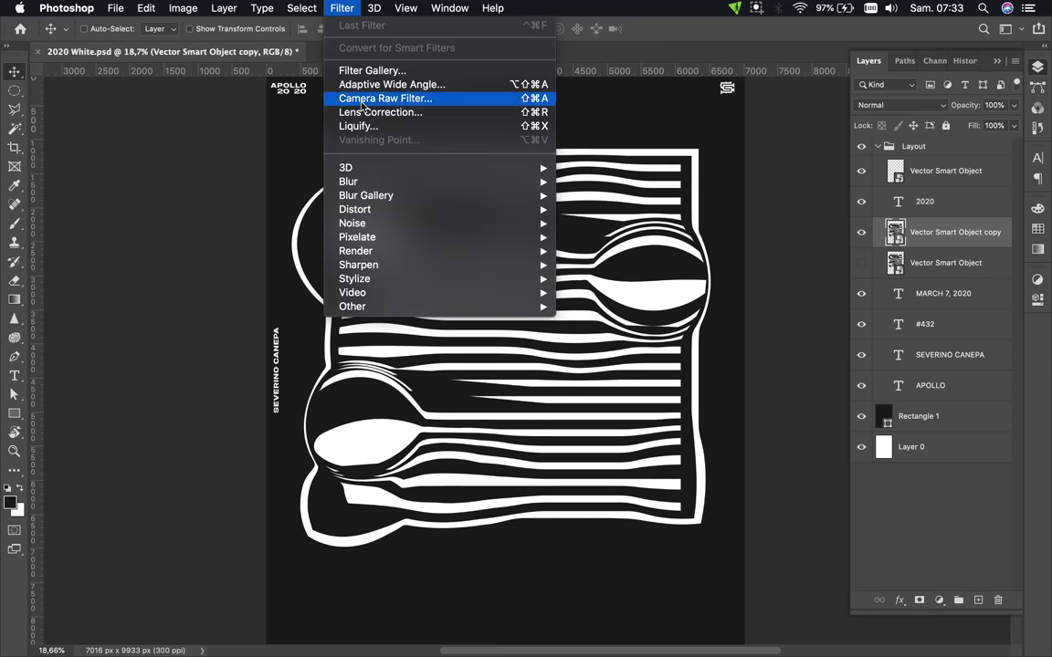
Liquify the copy with a 3866 Forward Warp brush, swirling stripes into marbling across the poster
left_click(457, 238)
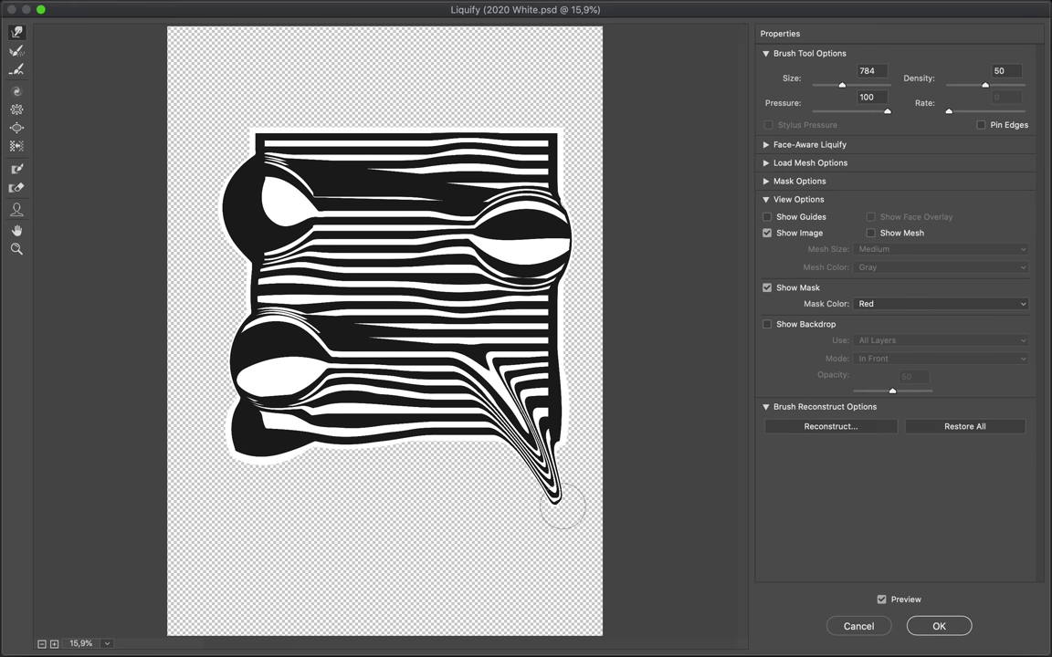
left_click_drag(844, 85, 861, 85)
mouse_move(293, 376)
left_mouse_down()
mouse_move(352, 564)
mouse_move(335, 575)
left_mouse_up()
mouse_move(338, 382)
left_mouse_down()
mouse_move(281, 96)
mouse_move(317, 118)
mouse_move(317, 162)
mouse_move(235, 94)
mouse_move(411, 109)
mouse_move(274, 237)
mouse_move(356, 169)
mouse_move(302, 164)
mouse_move(347, 182)
mouse_move(378, 221)
left_mouse_up()
mouse_move(242, 294)
left_mouse_down()
mouse_move(383, 347)
mouse_move(393, 328)
left_mouse_up()
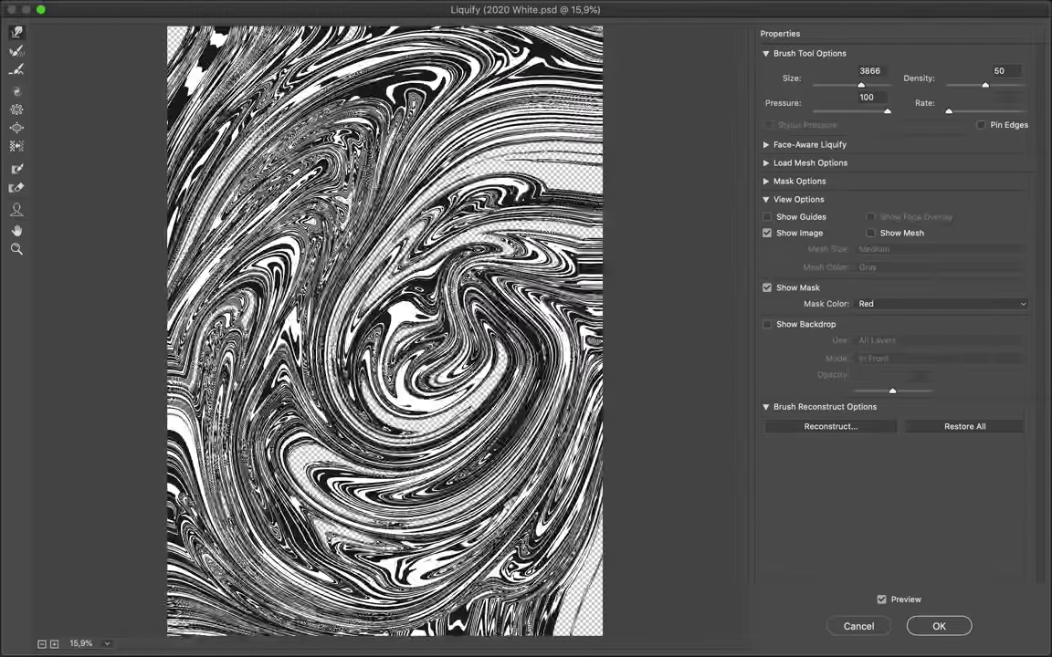
left_click_drag(365, 151, 484, 384)
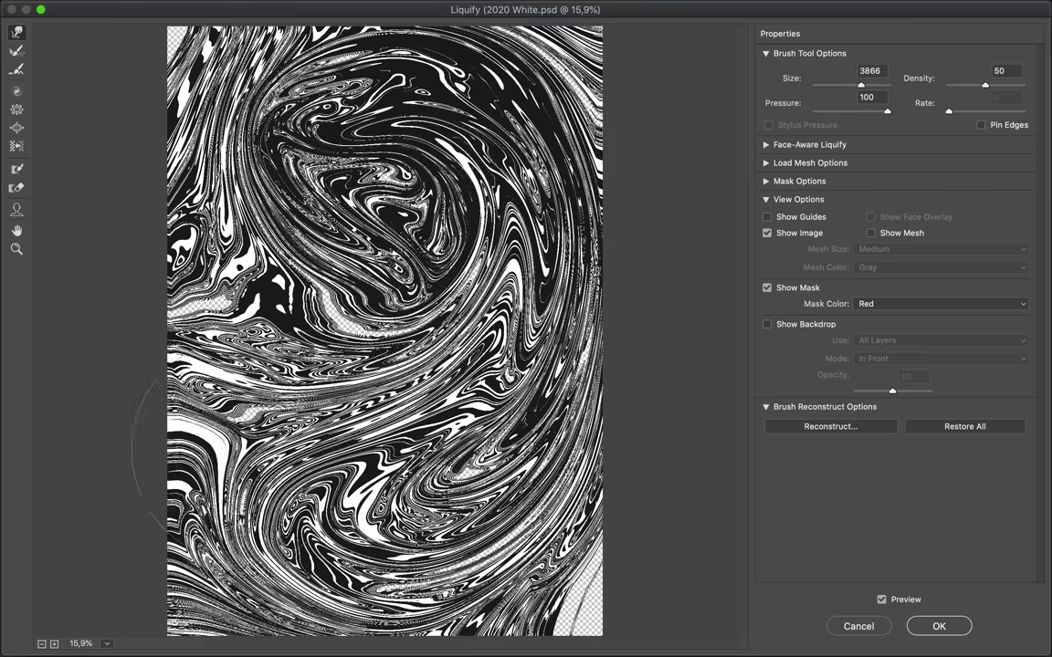
left_click(932, 626)
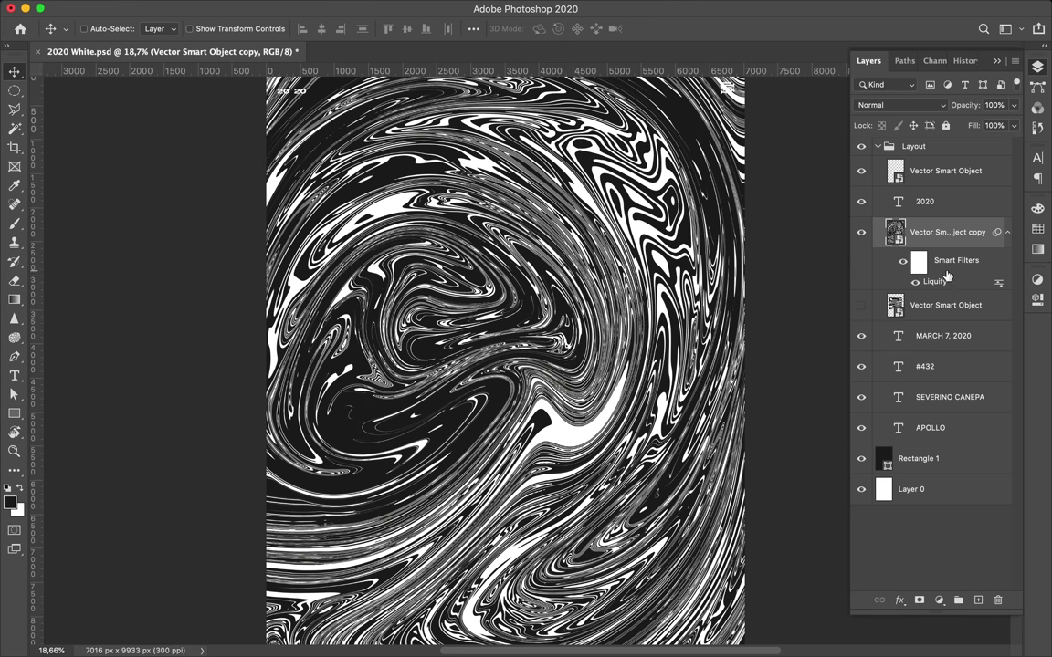
Show the spoon layer below the text layers and add a new layer above the marbled copy
left_click(861, 232)
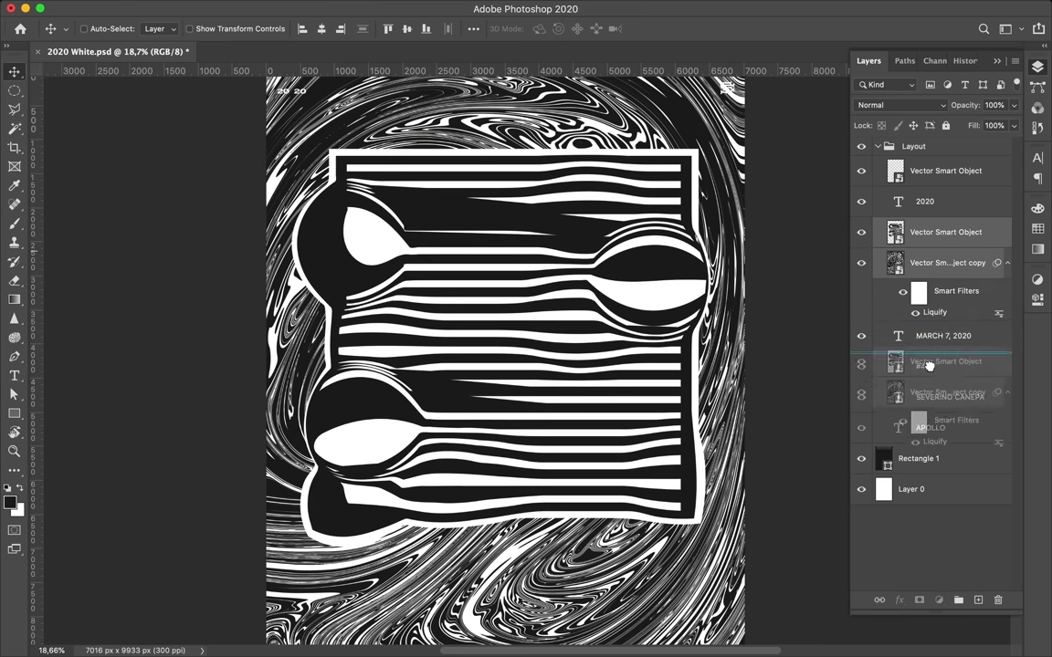
left_click_drag(946, 232, 946, 352)
scroll(662, 311, "down", 3)
left_click(941, 388)
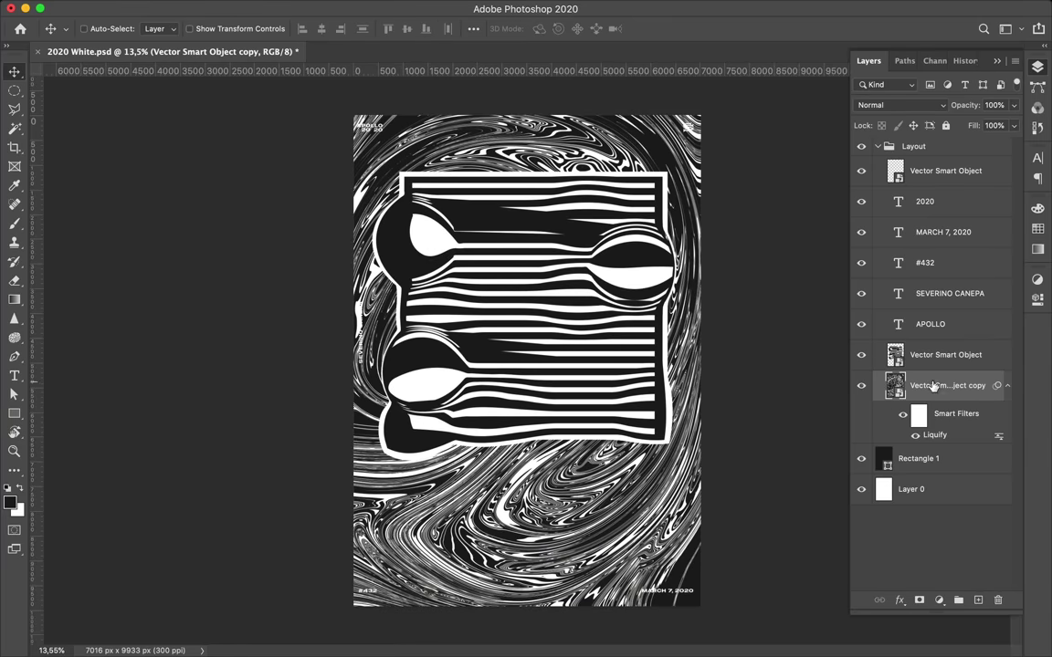
left_click(978, 600)
Paint soft yellow around the poster edges with a zero-hardness round brush
key("b")
right_click(541, 322)
left_click(541, 327)
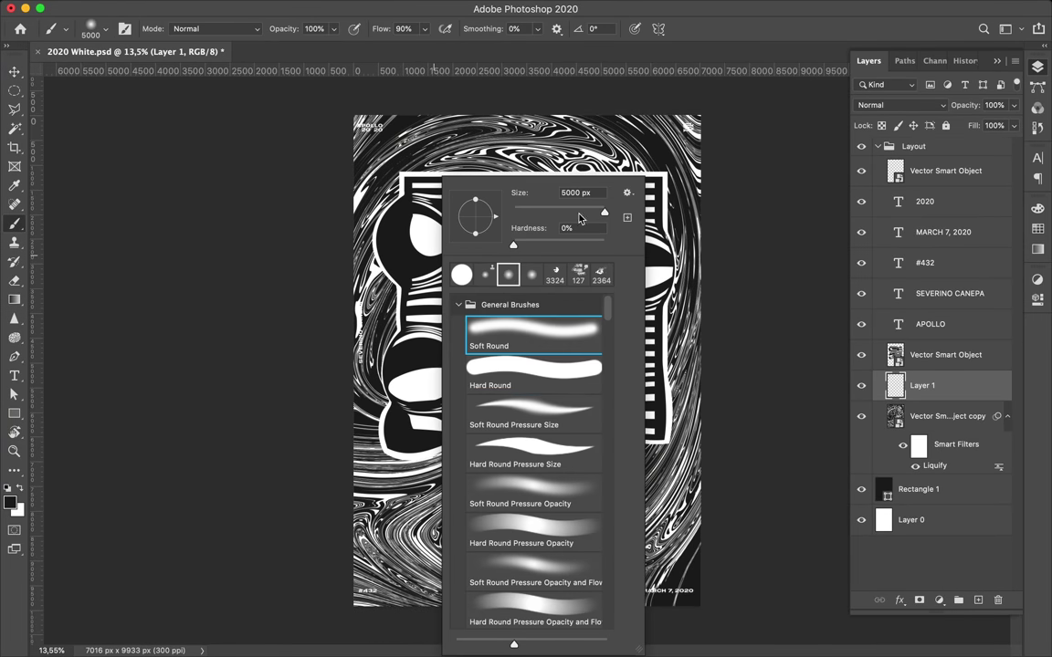
key("Return")
left_click(10, 502)
left_click(937, 401)
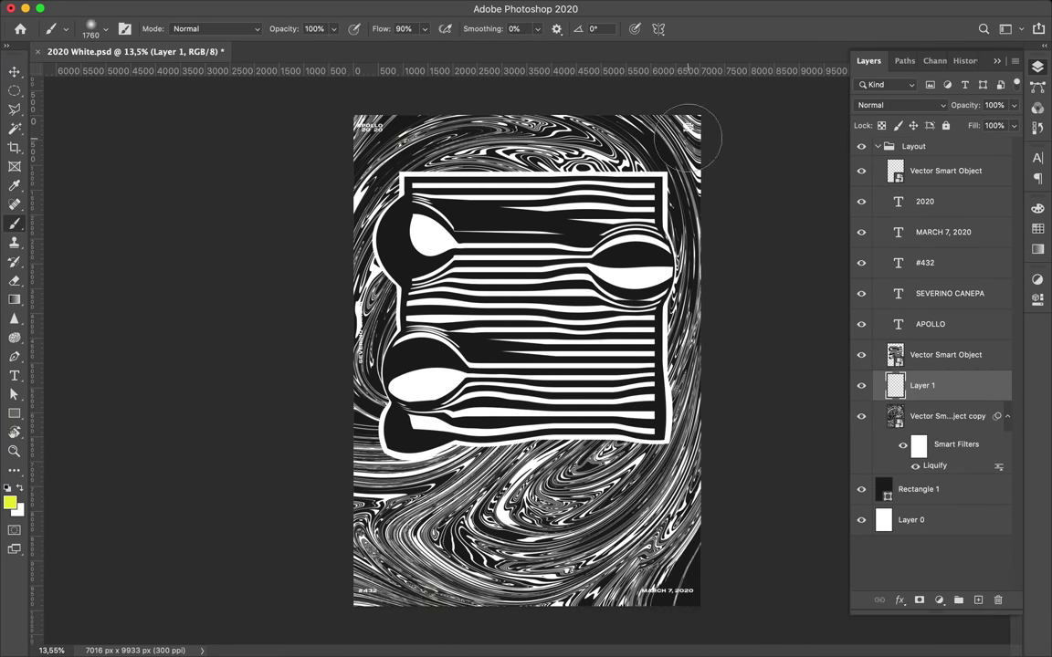
mouse_move(671, 137)
left_mouse_down()
mouse_move(338, 212)
mouse_move(720, 160)
mouse_move(380, 606)
mouse_move(639, 512)
left_mouse_up()
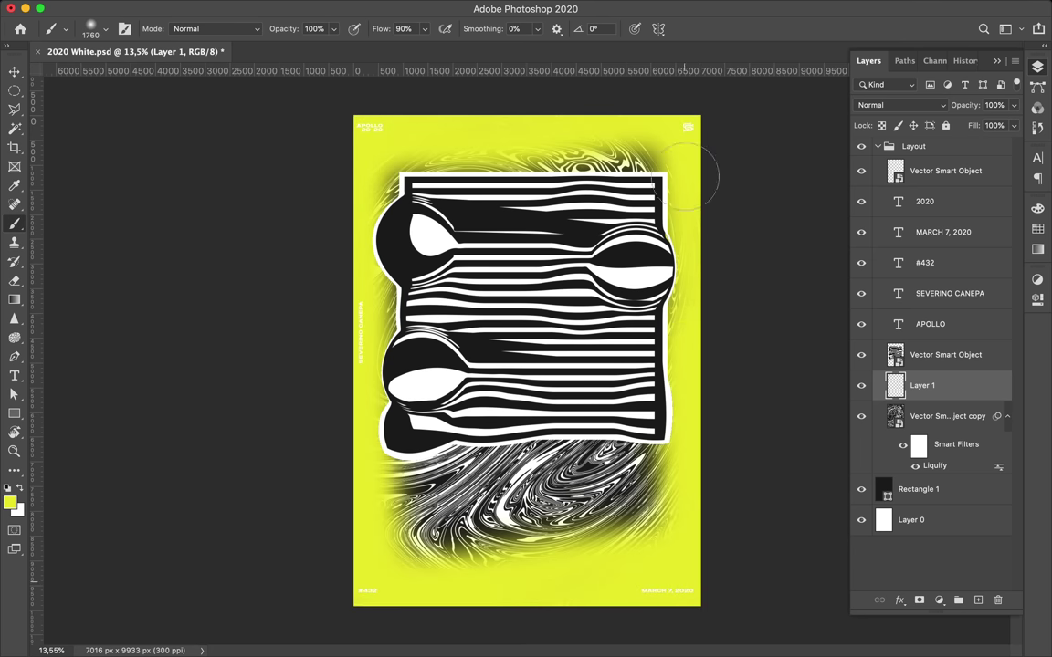
Paint soft green over the marble above and below the artwork
left_click(10, 502)
left_click_drag(805, 566, 805, 537)
left_click(936, 430)
left_click(10, 502)
left_click(936, 402)
mouse_move(366, 156)
left_mouse_down()
mouse_move(403, 556)
mouse_move(624, 178)
mouse_move(384, 169)
left_mouse_up()
mouse_move(384, 429)
left_mouse_down()
mouse_move(634, 504)
mouse_move(463, 454)
mouse_move(599, 469)
left_mouse_up()
Widen the yellow border, then duplicate Layer 1 as Layer 1 copy
left_click(1037, 228)
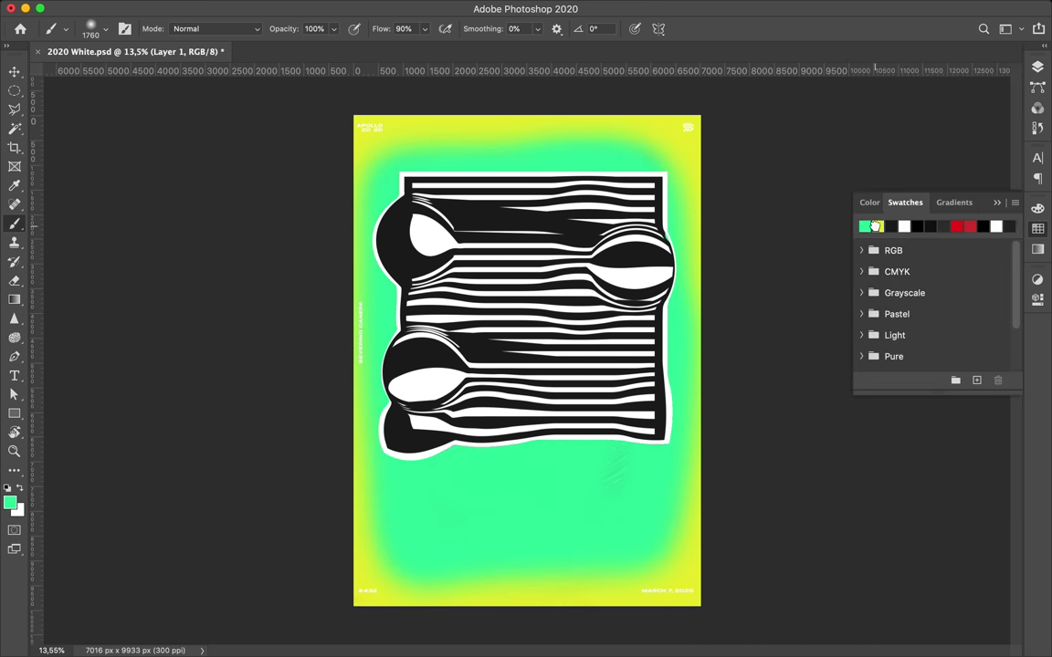
mouse_move(357, 142)
left_mouse_down()
mouse_move(375, 622)
mouse_move(728, 594)
mouse_move(463, 129)
left_mouse_up()
left_click(1038, 68)
left_click_drag(926, 387, 931, 408)
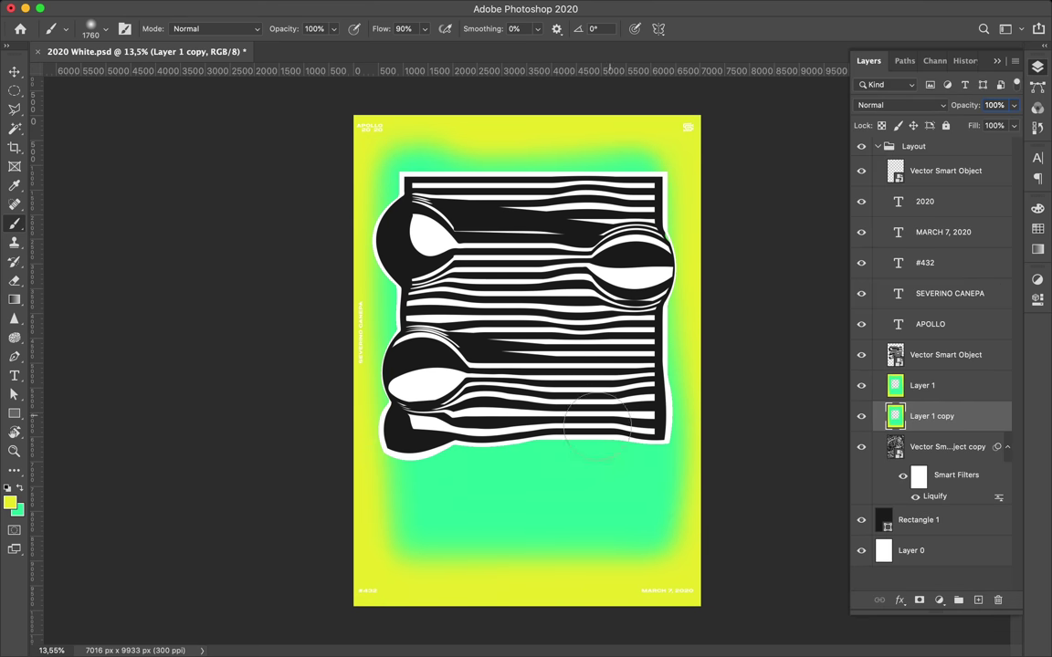
left_click(922, 385)
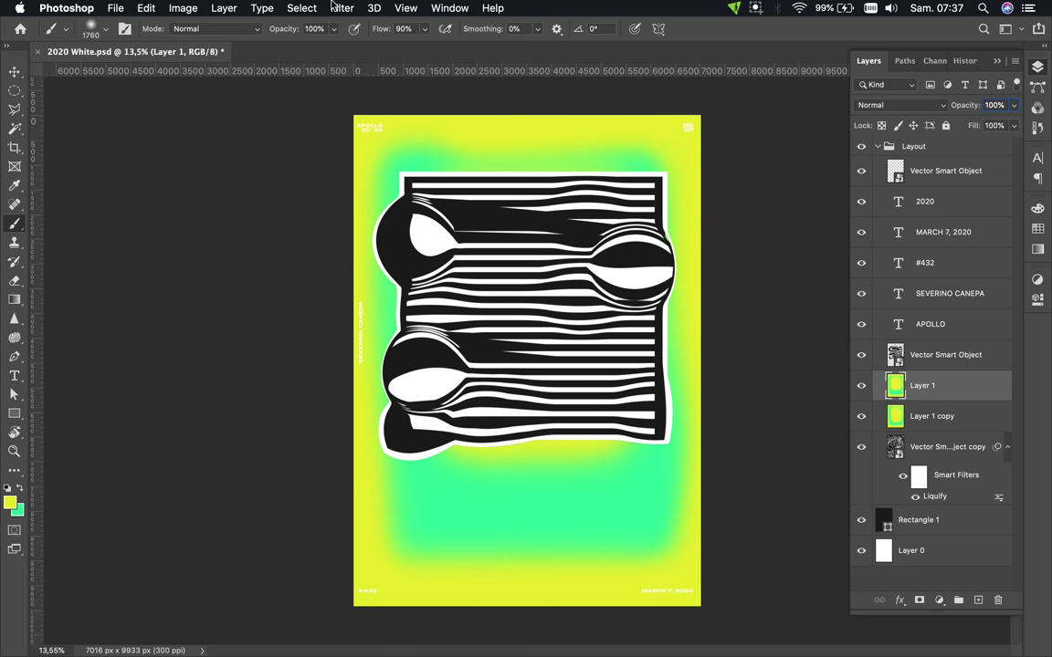
Give Layer 1 a 318-pixel Gaussian Blur and move it below Layer 1 copy
left_click(338, 7)
mouse_move(348, 181)
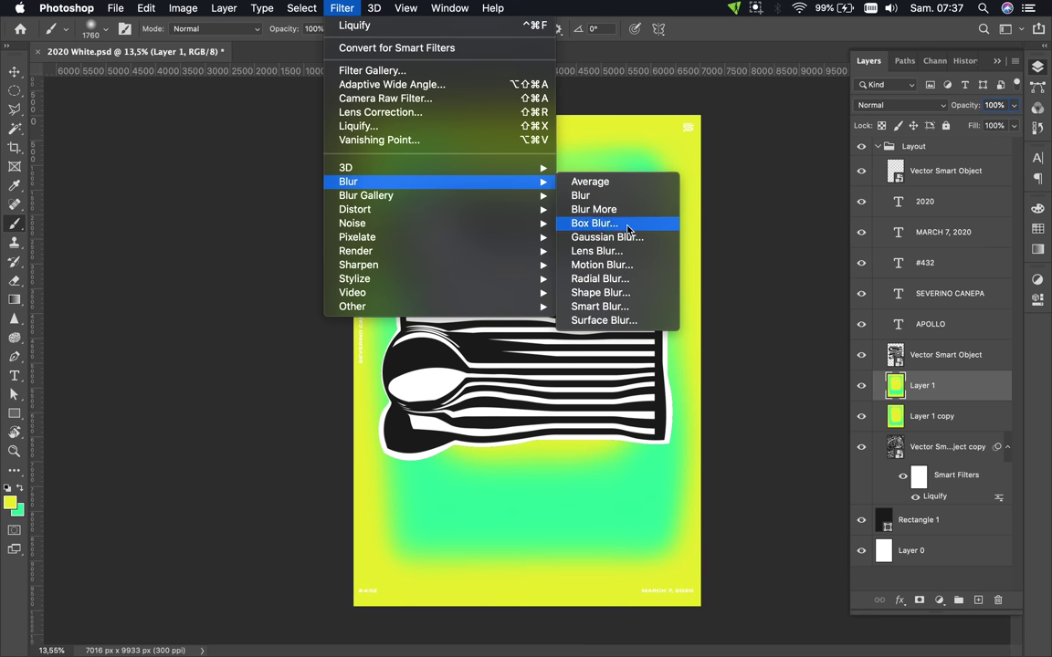
left_click(593, 244)
left_click_drag(120, 231, 107, 228)
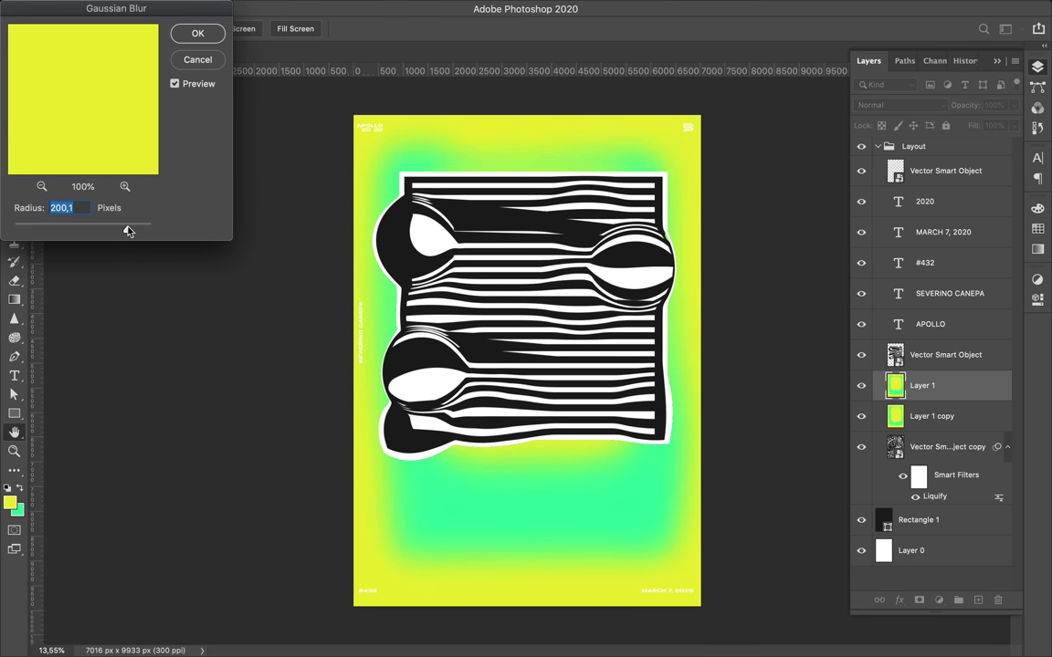
left_click(195, 34)
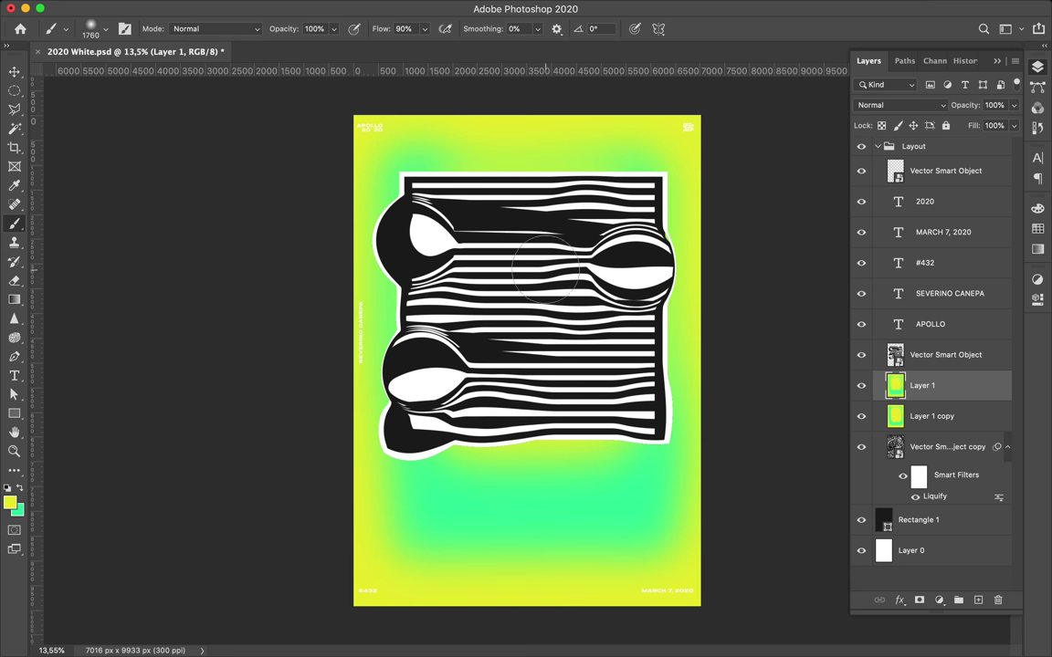
left_click_drag(912, 385, 911, 425)
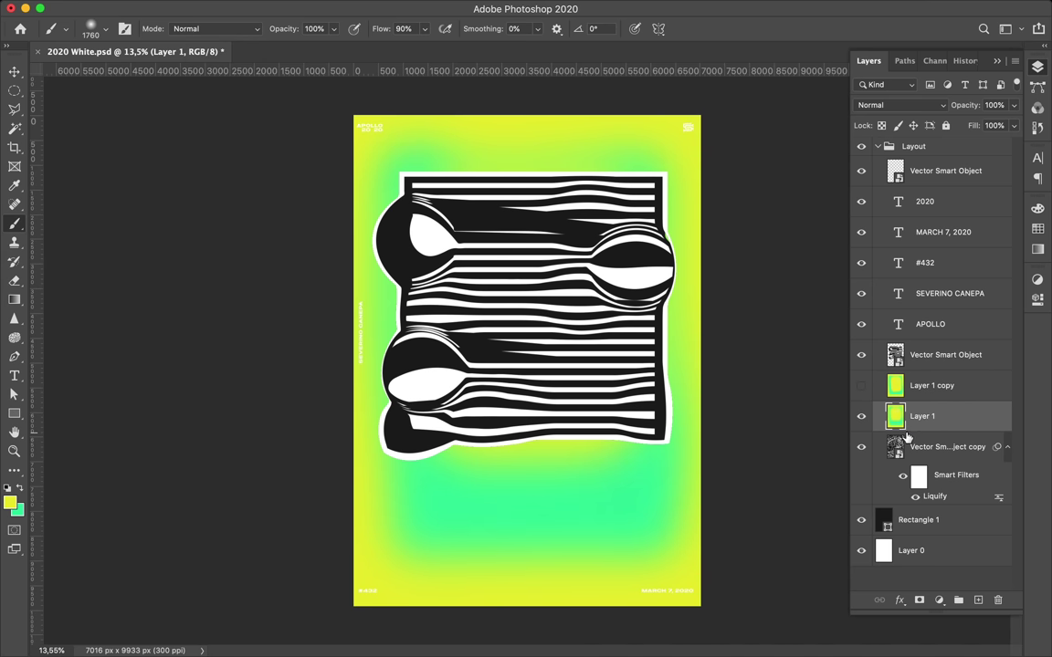
left_click(899, 105)
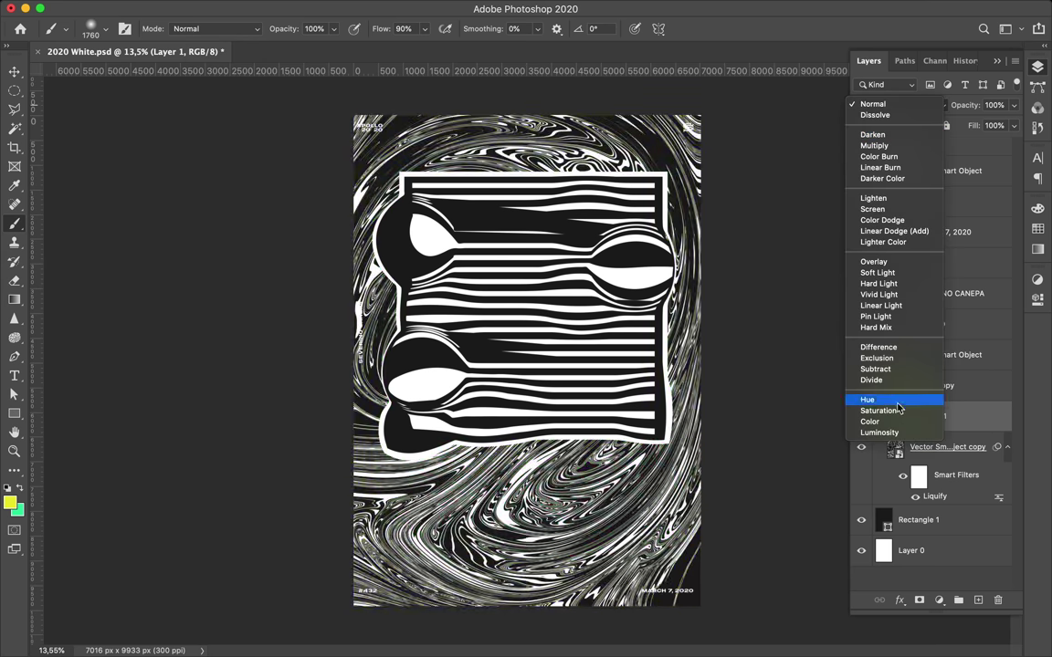
Try Divide blend mode on Layer 1 and compare layer visibility, hiding the marbled copy
left_click(895, 380)
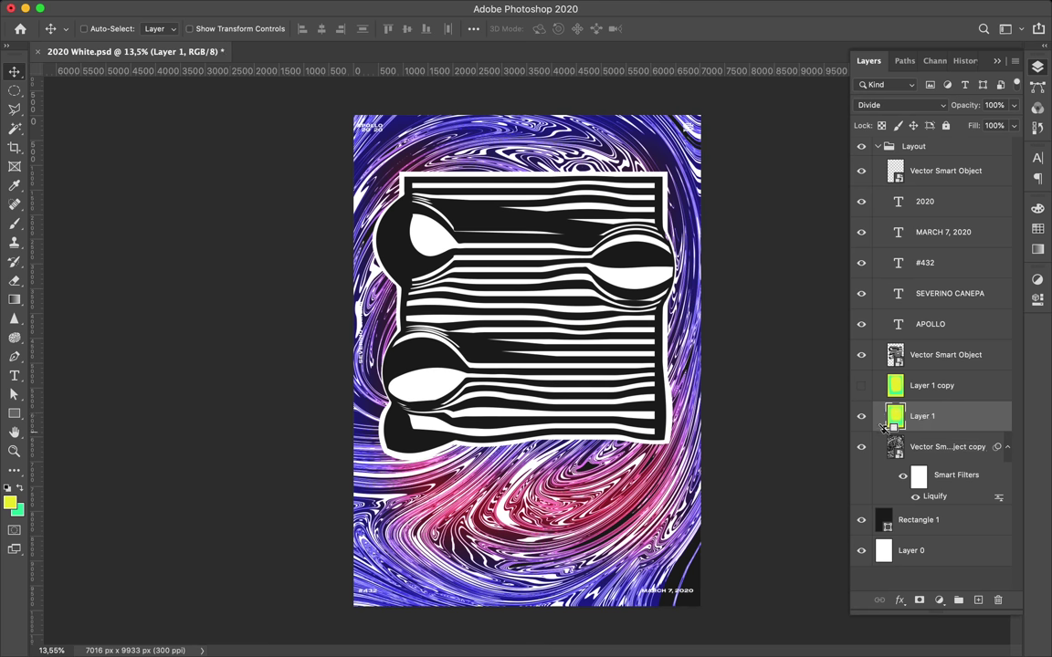
left_click(861, 415)
left_click(861, 447)
left_click(861, 416)
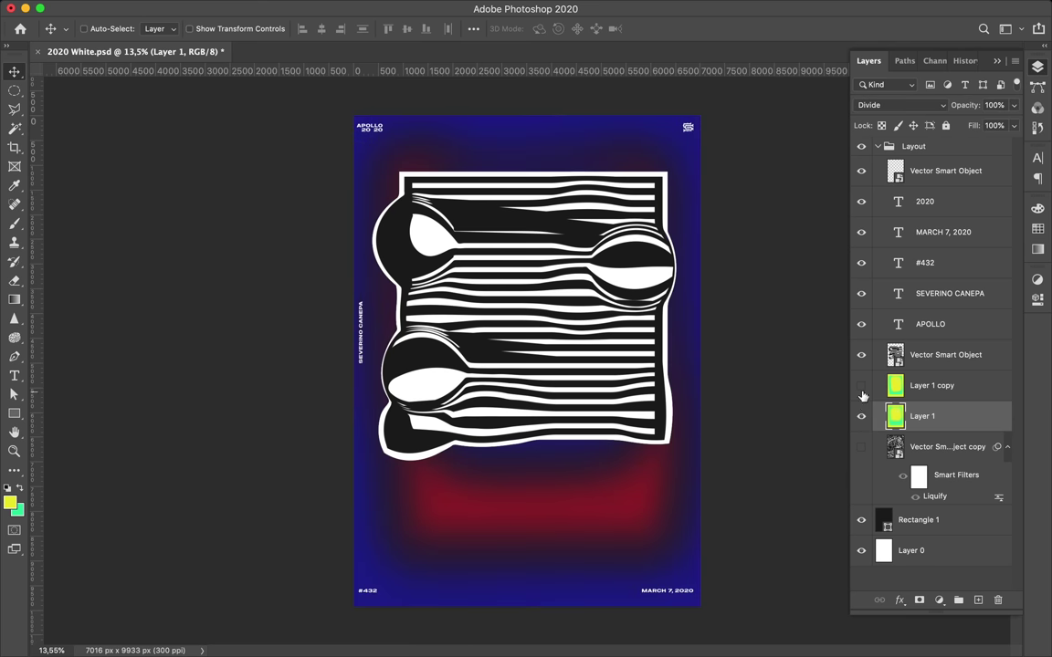
left_click(861, 385)
left_click(861, 416)
Fill the background Rectangle 1 with the yellow swatch
key("e")
key("b")
key("alt+bracketright")
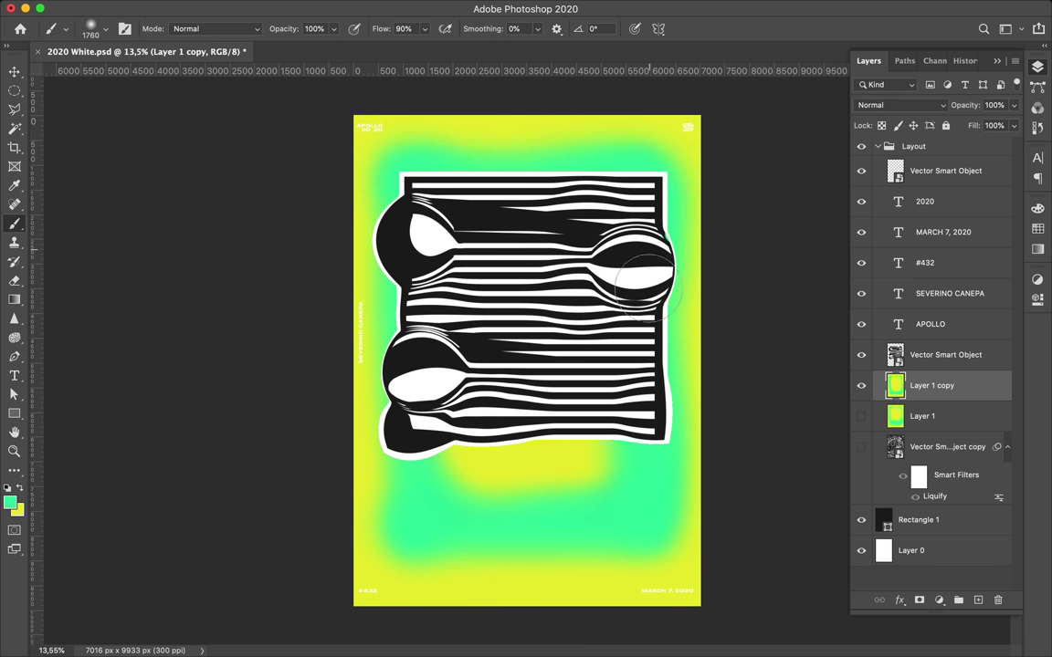
key("v")
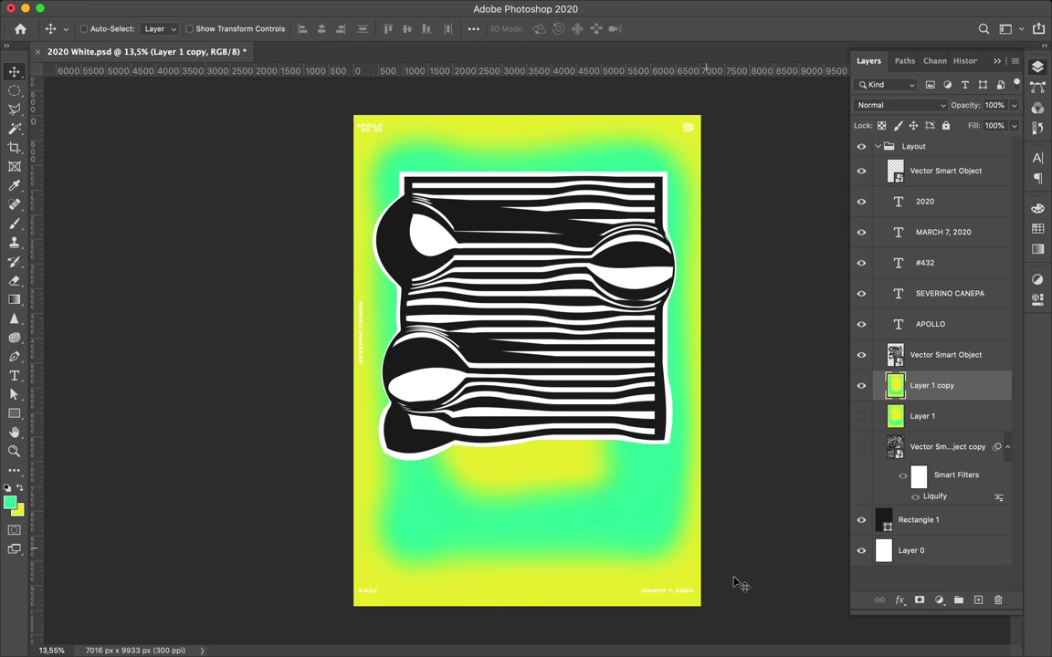
key("a")
left_click(615, 435)
left_click(217, 29)
left_click(119, 95)
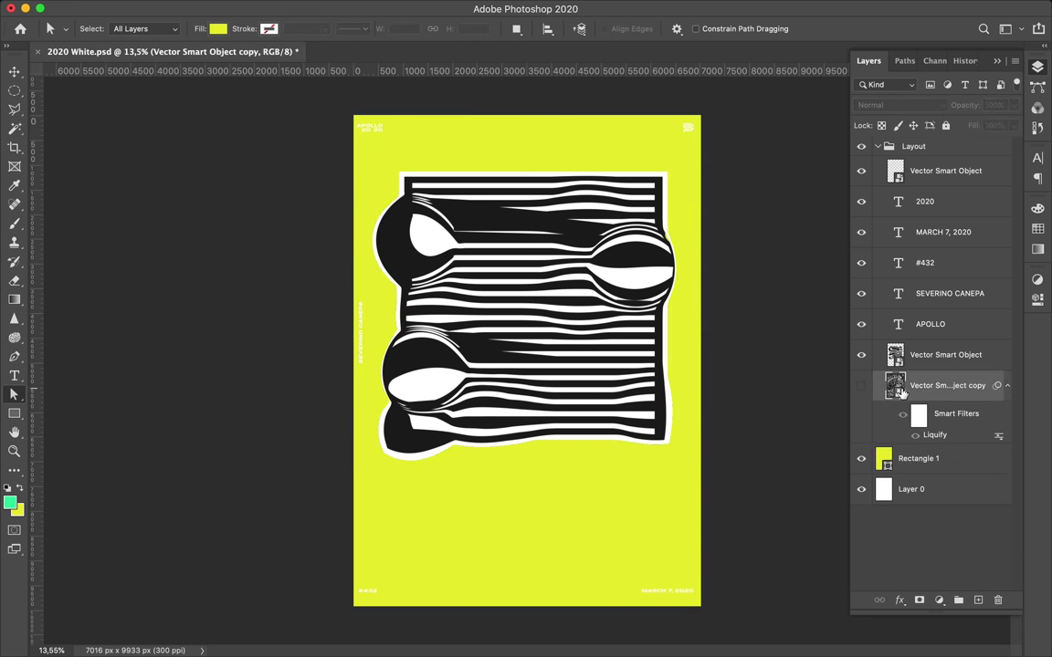
Make all the text layers black, sampling black from the artwork
key("v")
left_click(952, 326)
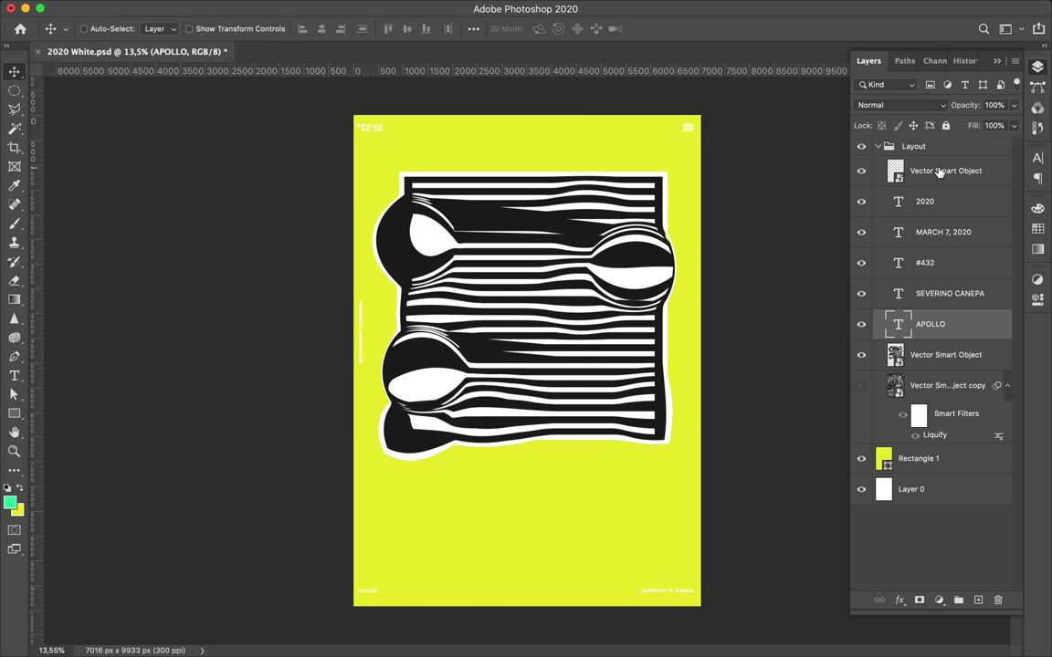
left_click(950, 169, "shift")
key("t")
left_click(598, 37)
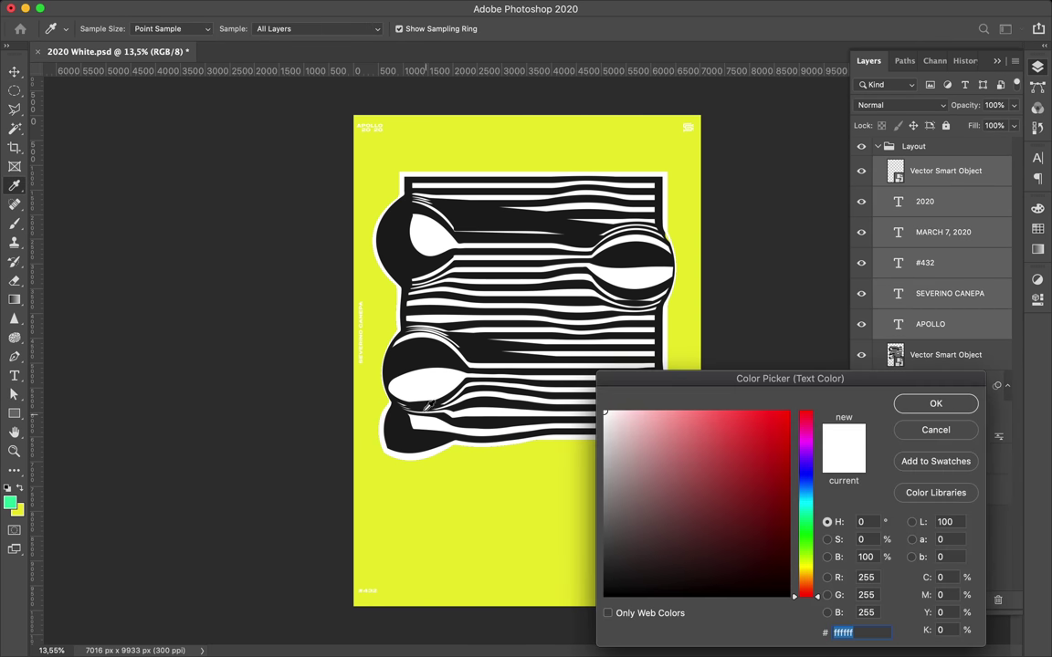
left_click(426, 406)
key("Return")
Nudge the striped artwork slightly to the right
left_click(567, 376, "ctrl")
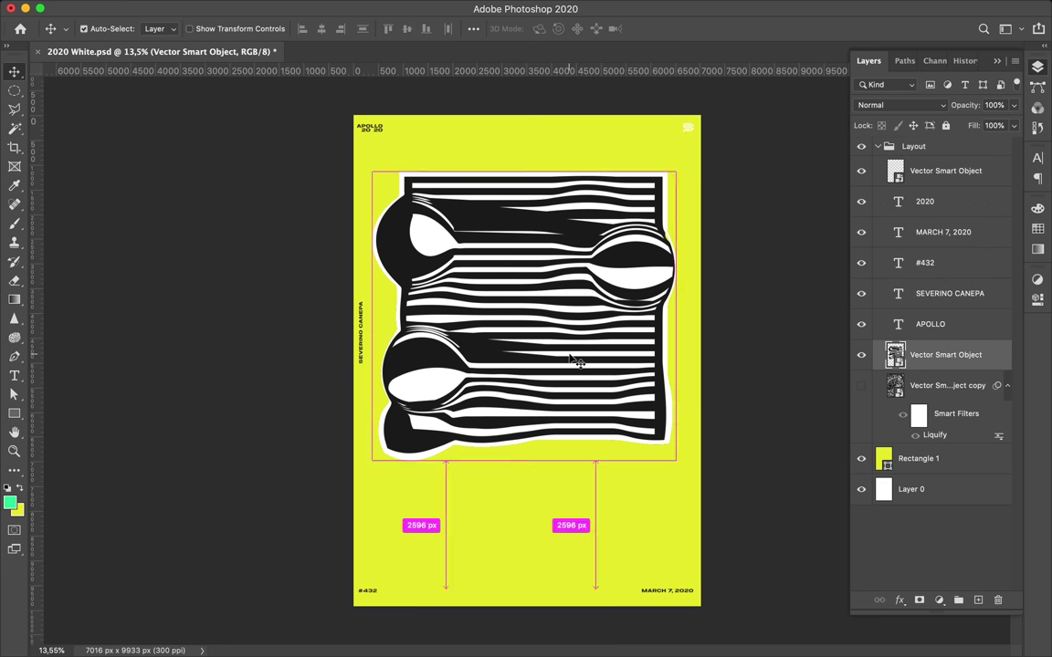
key("ctrl+t")
key("Return")
left_click_drag(584, 356, 591, 356)
Draw Rectangle 2 across the top of the artwork and fill it red
key("u")
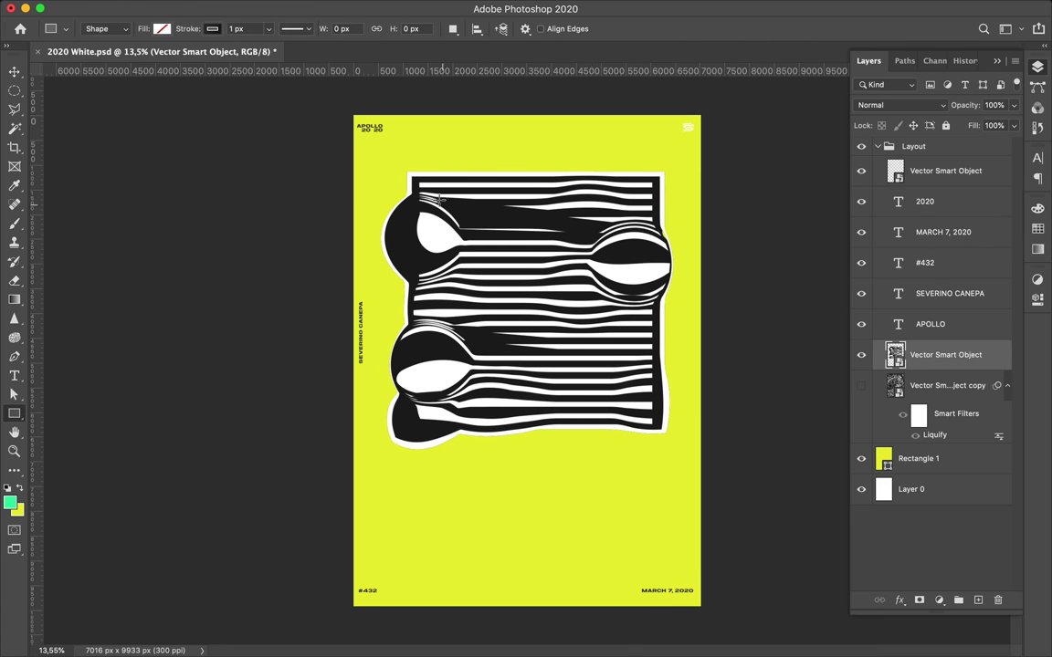
left_click_drag(406, 170, 664, 281)
key("v")
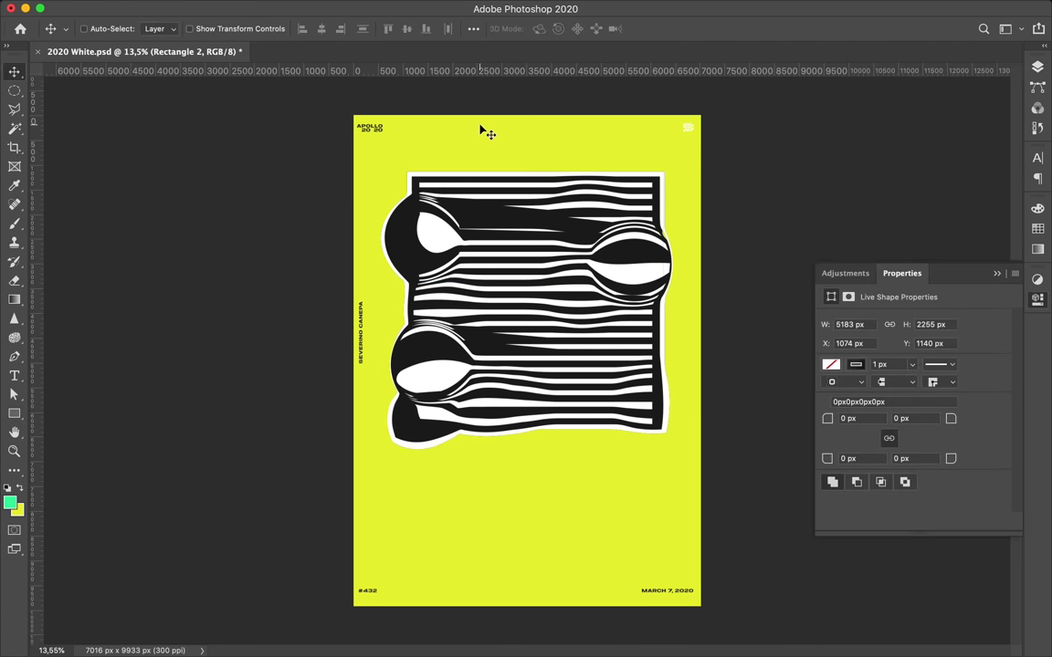
key("u")
left_click(162, 28)
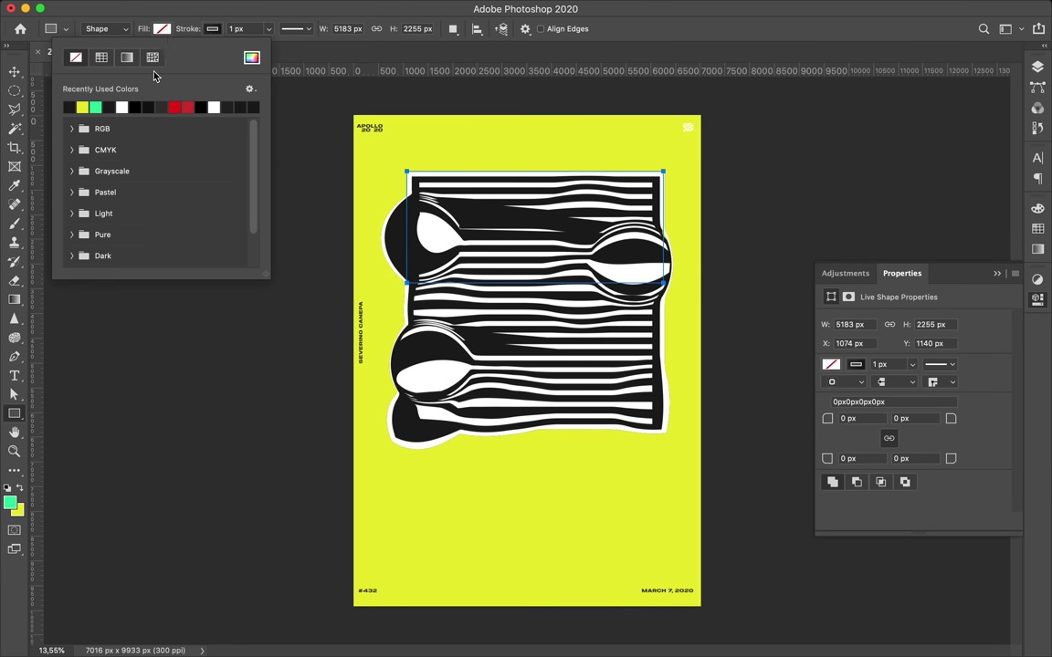
left_click(178, 103)
Place the red rectangle beneath the striped artwork layer and move it below the artwork
key("v")
left_click(342, 7)
left_click(467, 40)
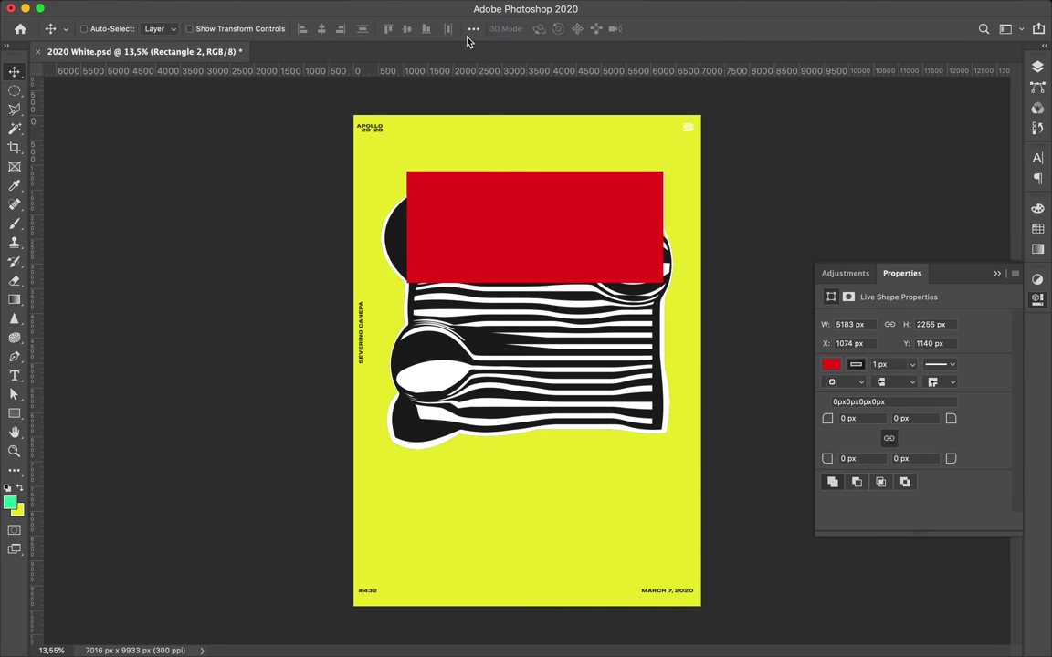
left_click(511, 156)
left_click(534, 373)
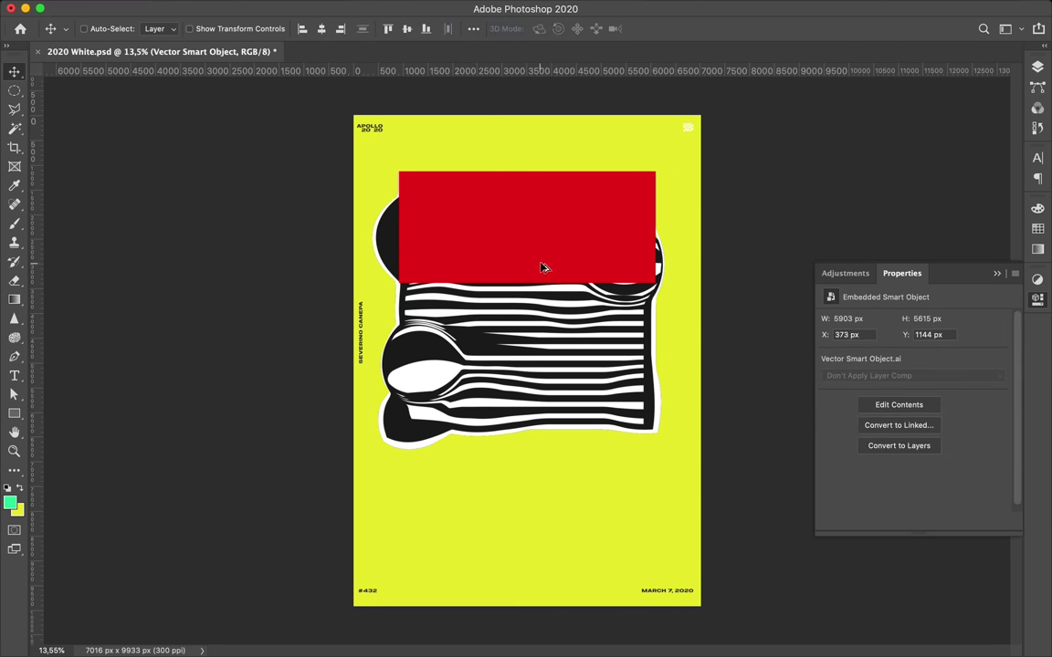
left_click_drag(918, 347, 928, 498)
key("ctrl+z")
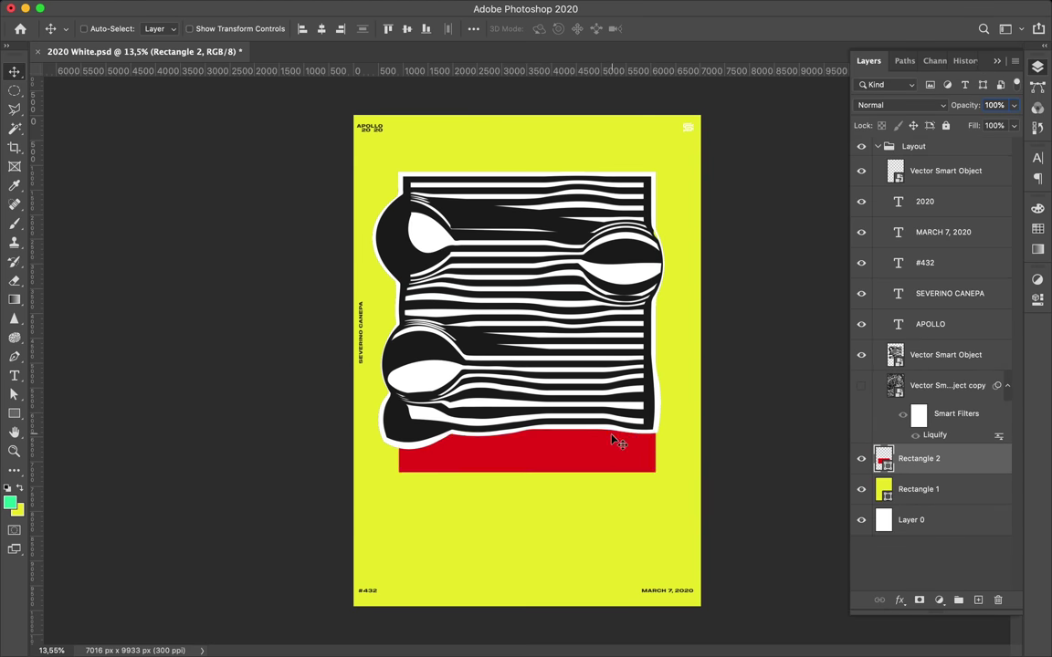
left_click_drag(618, 441, 615, 528)
Shrink the red bar to a small centred strip, nudge the artwork down, and save
key("ctrl+t")
mouse_move(399, 456)
left_mouse_down()
mouse_move(496, 522)
mouse_move(519, 523)
mouse_move(499, 520)
left_mouse_up()
key("Return")
left_click_drag(514, 243, 514, 259)
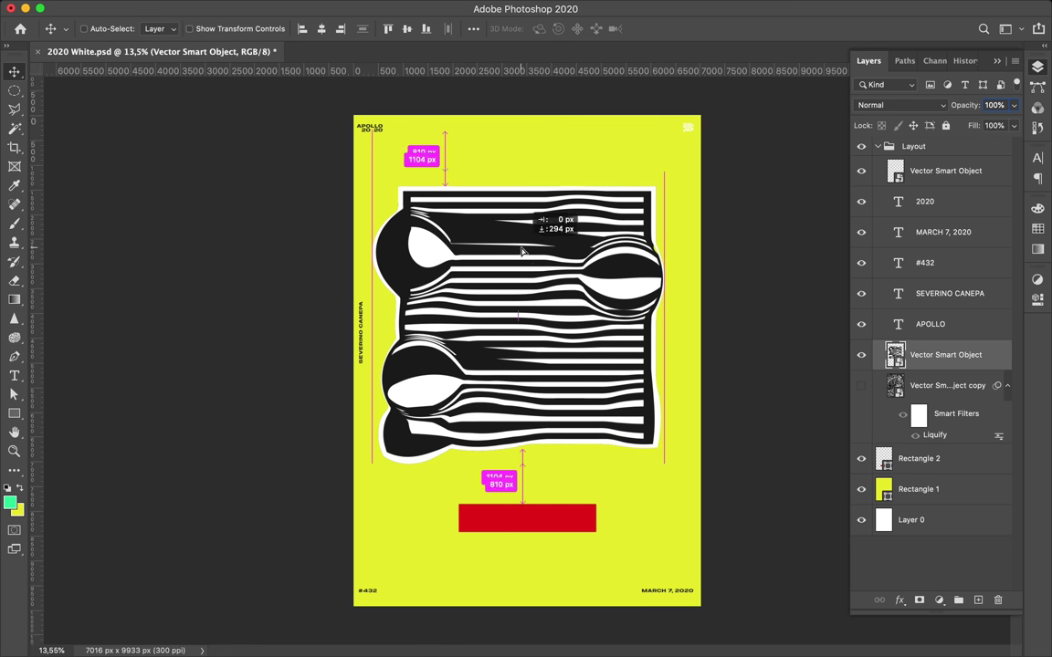
key("ctrl+s")
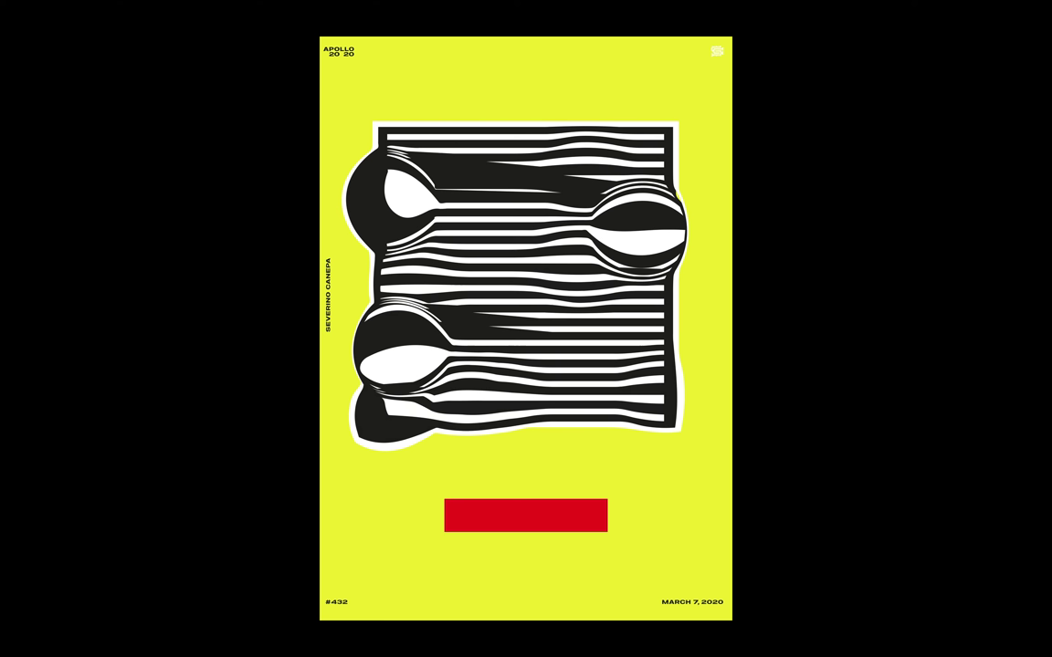